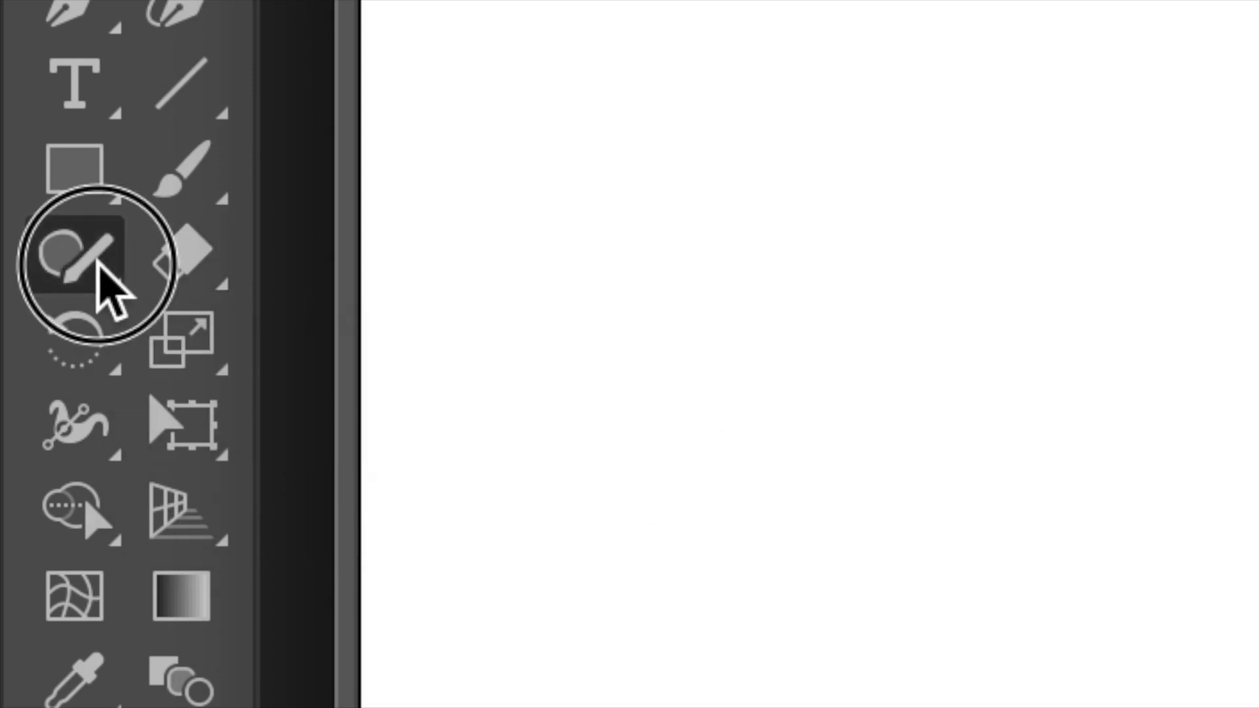
- Pick the Join Tool from the Shaper group, then activate the Line Segment Tool
{"action": "left_click_drag", "start_coordinate": [99, 264], "coordinate": [397, 618]}
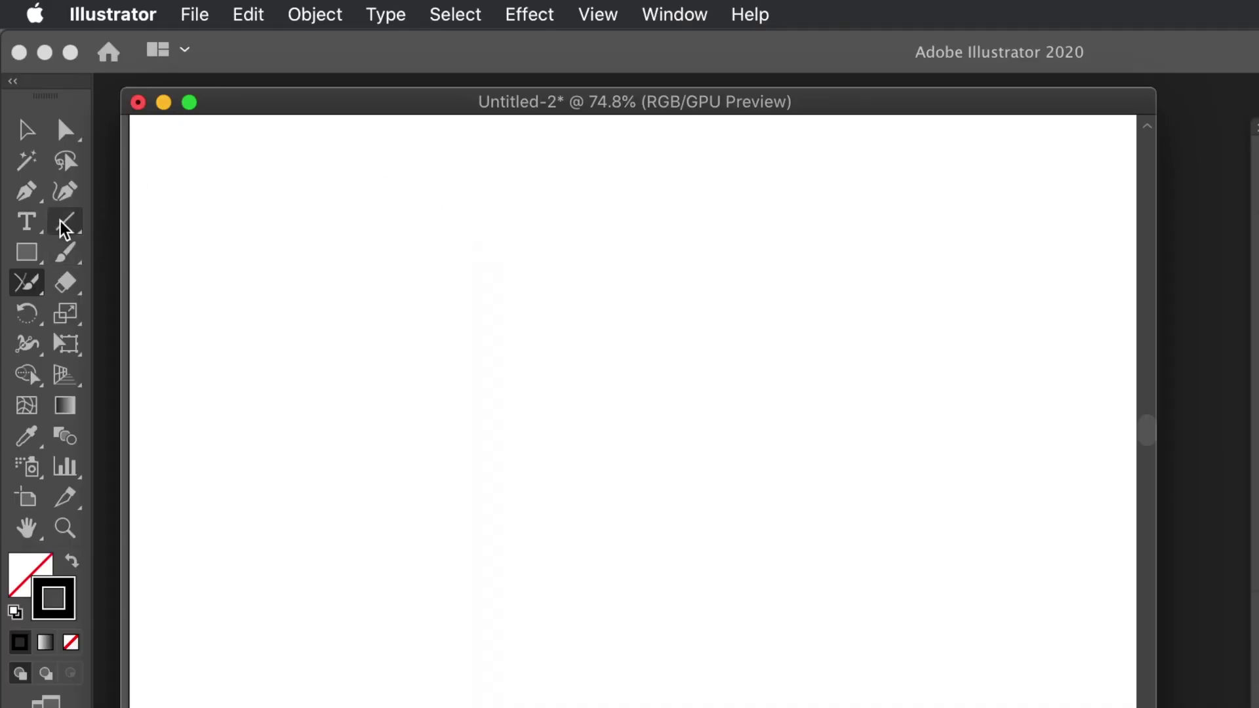
{"action": "left_click", "coordinate": [64, 226]}
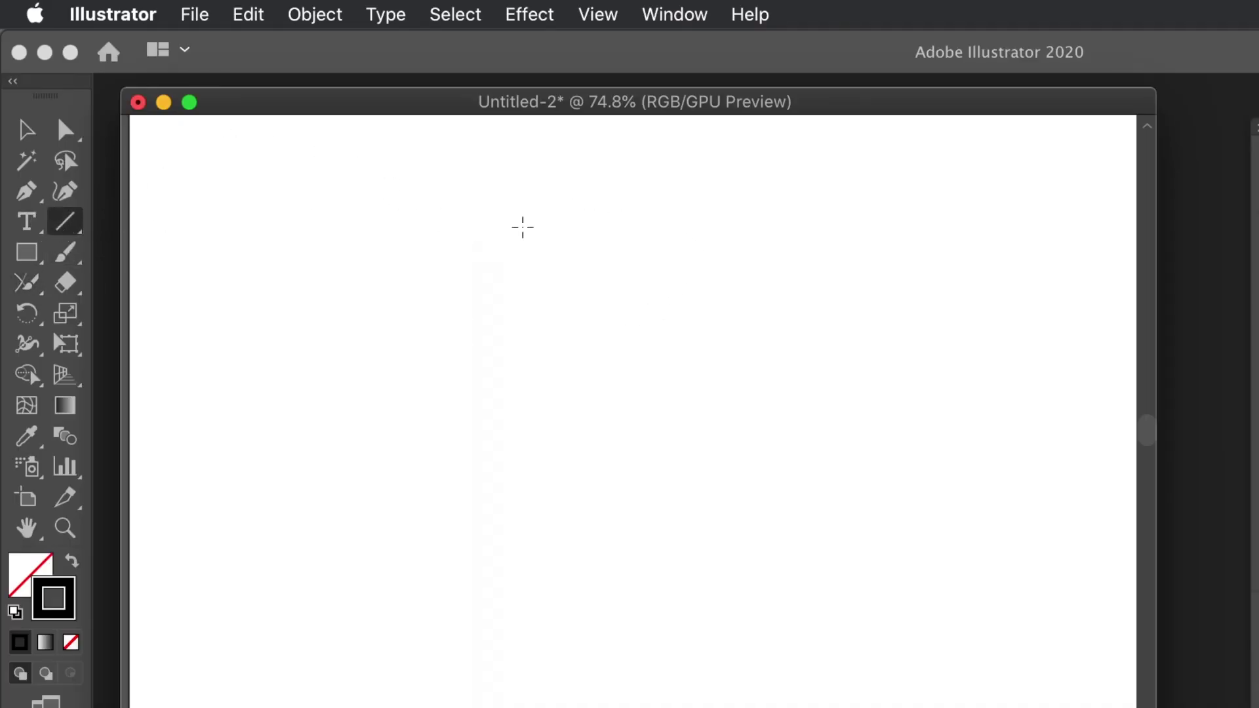
- Draw two thick black lines slanting in opposite directions and select both
{"action": "left_click_drag", "start_coordinate": [586, 283], "coordinate": [491, 602]}
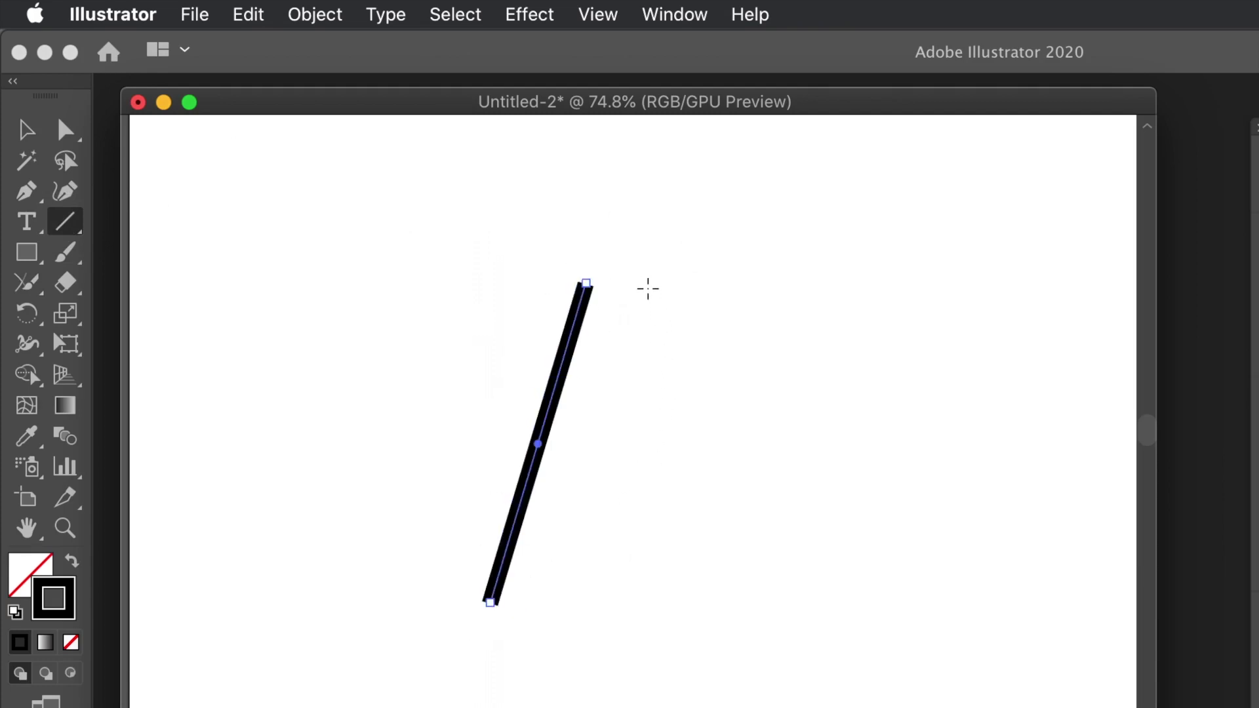
{"action": "left_click_drag", "start_coordinate": [652, 288], "coordinate": [719, 621]}
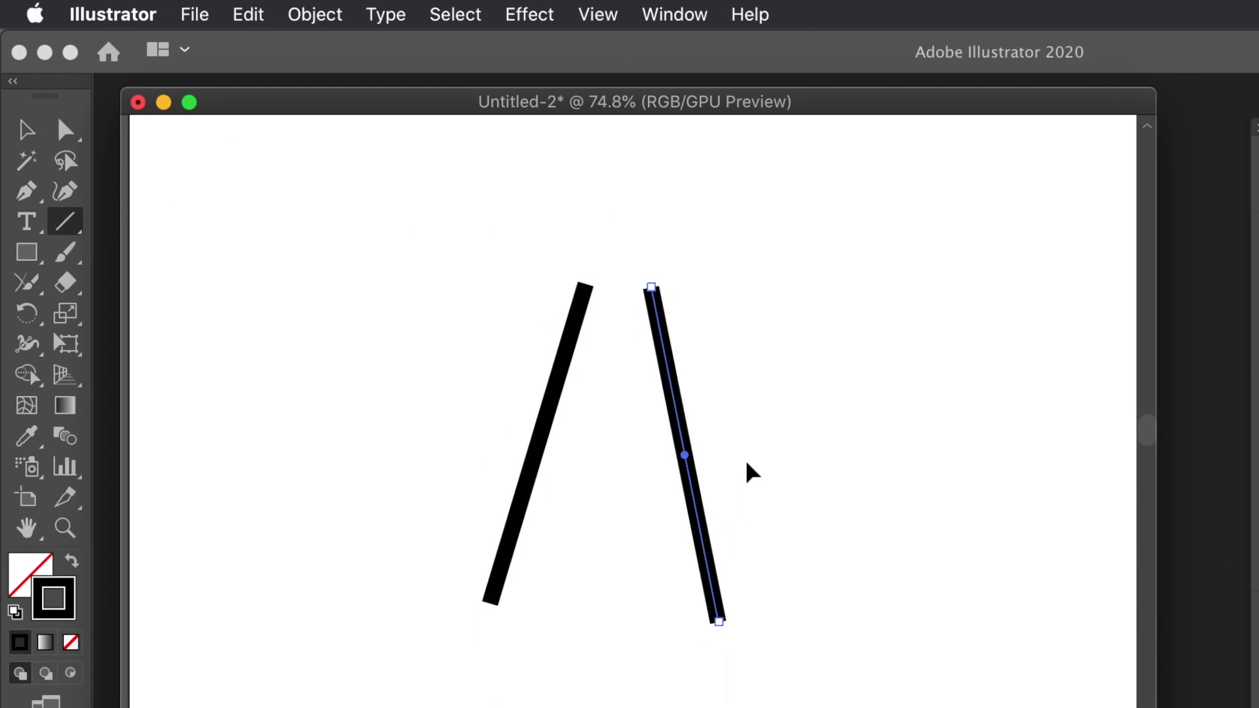
{"action": "key", "text": "super+a"}
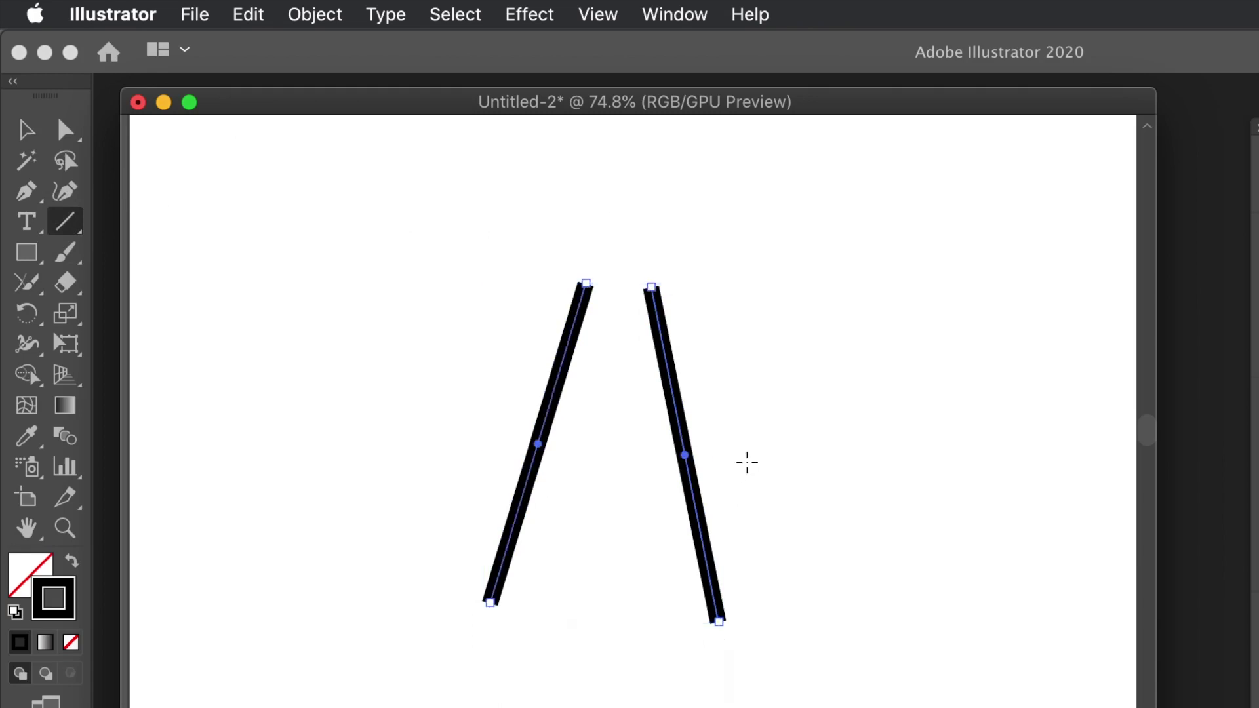
- Scrub over the lines' top ends with the Join tool to form a sharp peak
{"action": "left_click", "coordinate": [31, 284]}
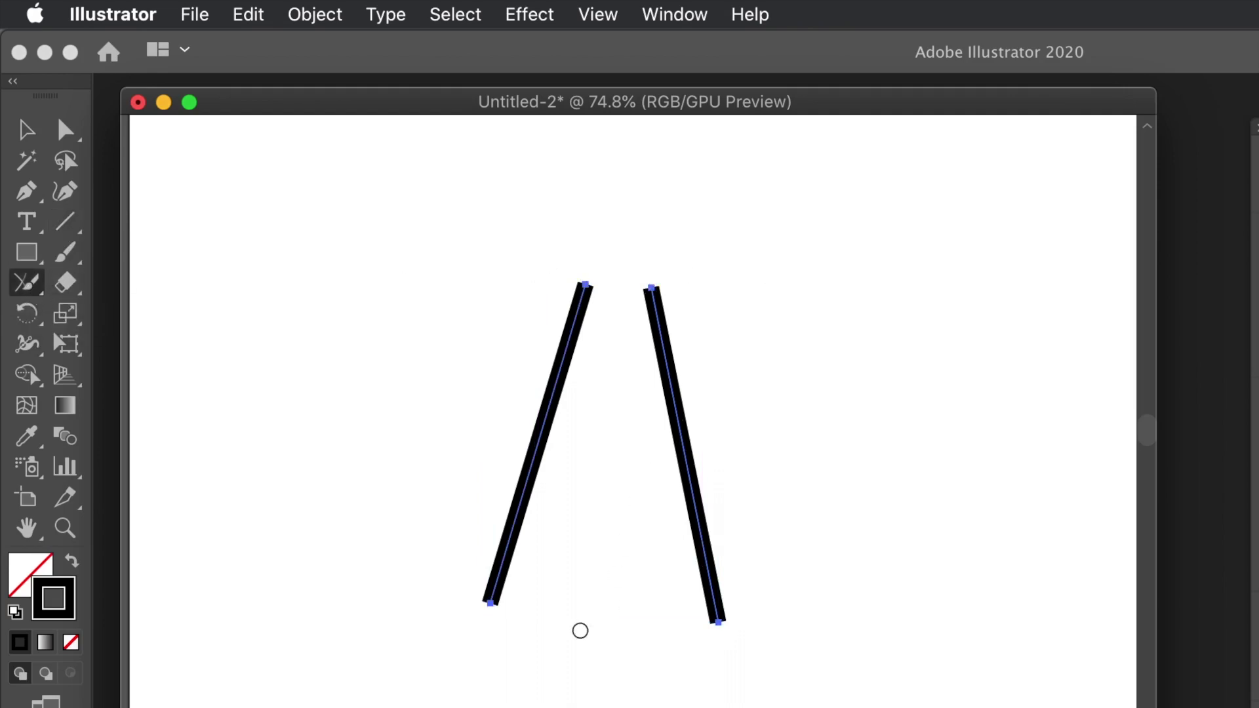
{"action": "left_click_drag", "start_coordinate": [470, 577], "coordinate": [753, 616]}
{"action": "mouse_move", "coordinate": [564, 283]}
{"action": "left_mouse_down"}
{"action": "mouse_move", "coordinate": [700, 309]}
{"action": "mouse_move", "coordinate": [646, 290]}
{"action": "mouse_move", "coordinate": [514, 292]}
{"action": "mouse_move", "coordinate": [545, 295]}
{"action": "left_mouse_up"}
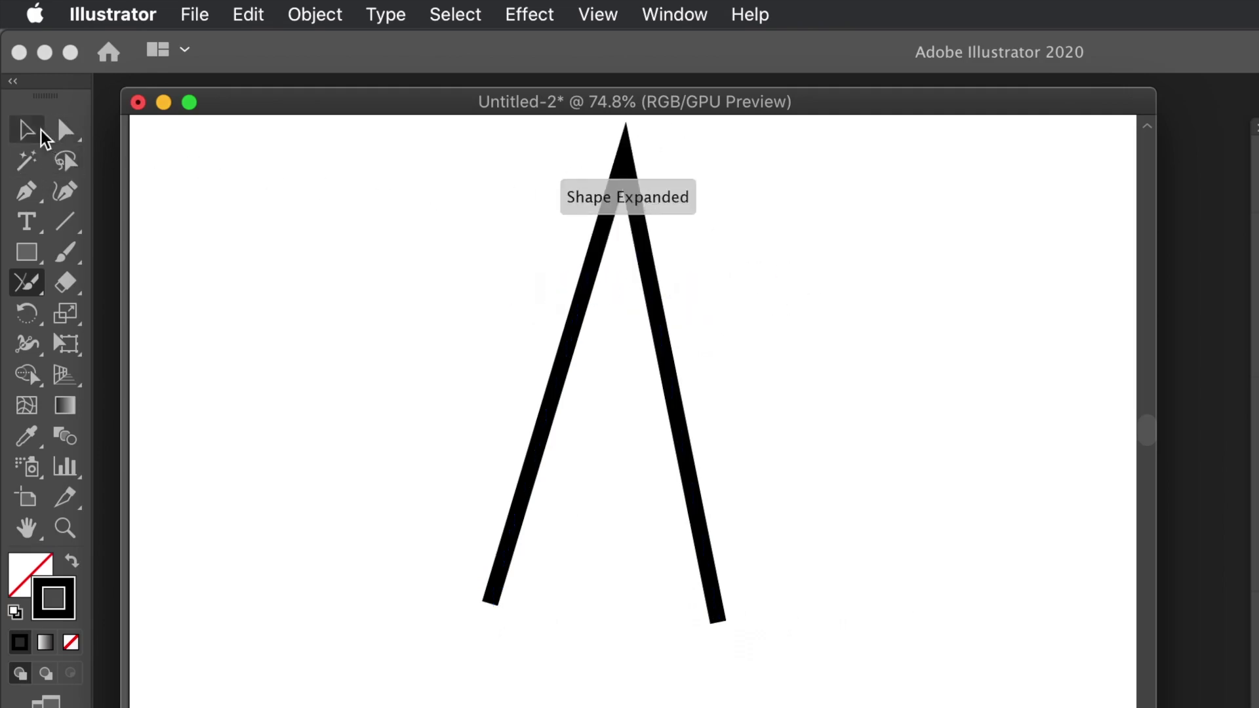
- Select the peaked path and delete it
{"action": "left_click", "coordinate": [13, 135]}
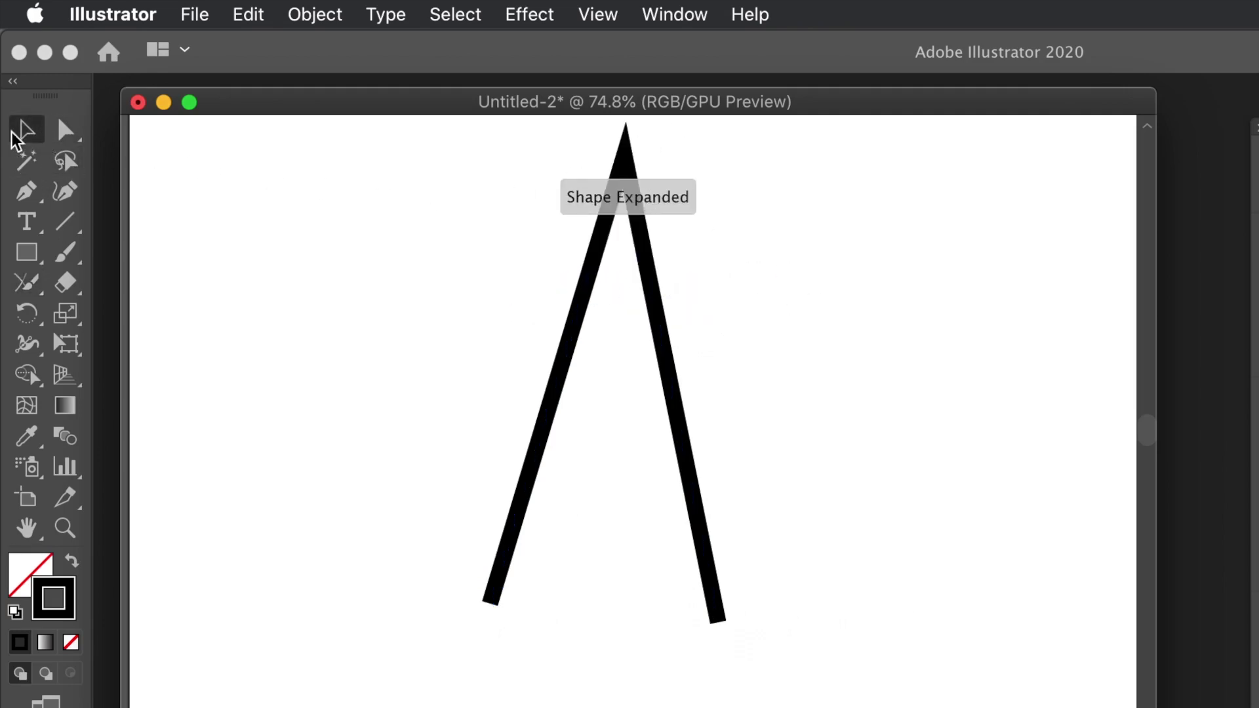
{"action": "left_click", "coordinate": [608, 219]}
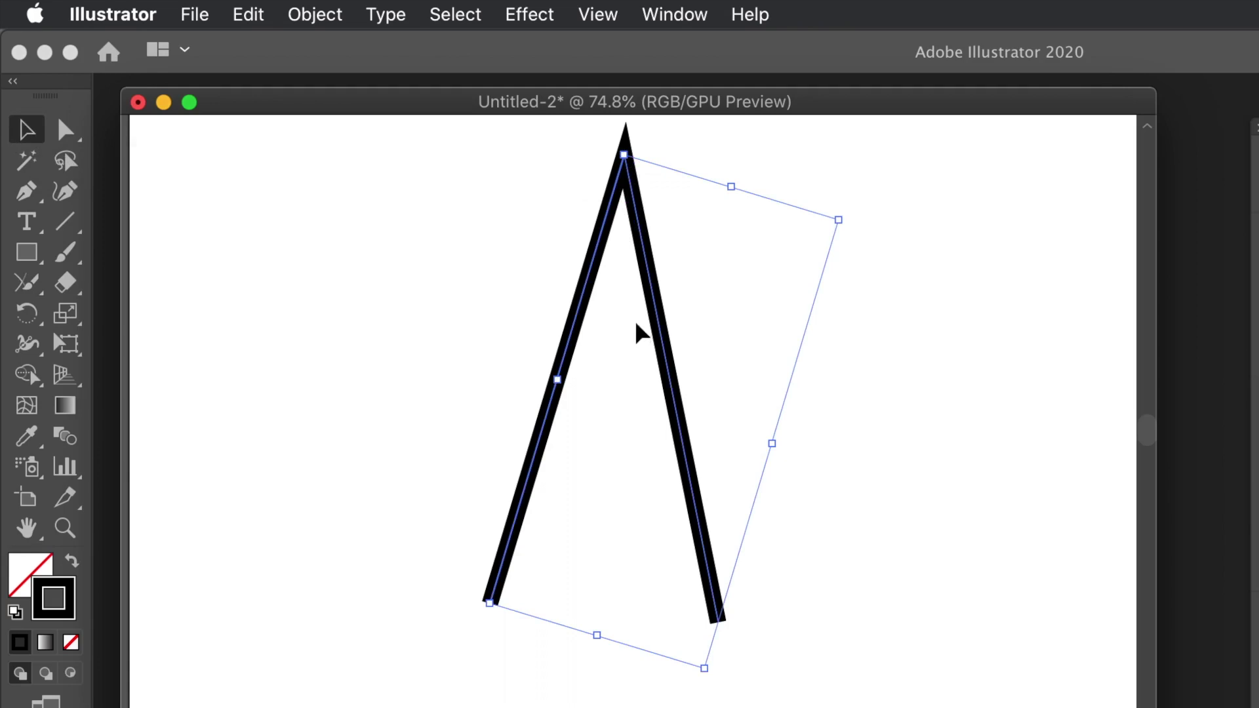
{"action": "key", "text": "Delete"}
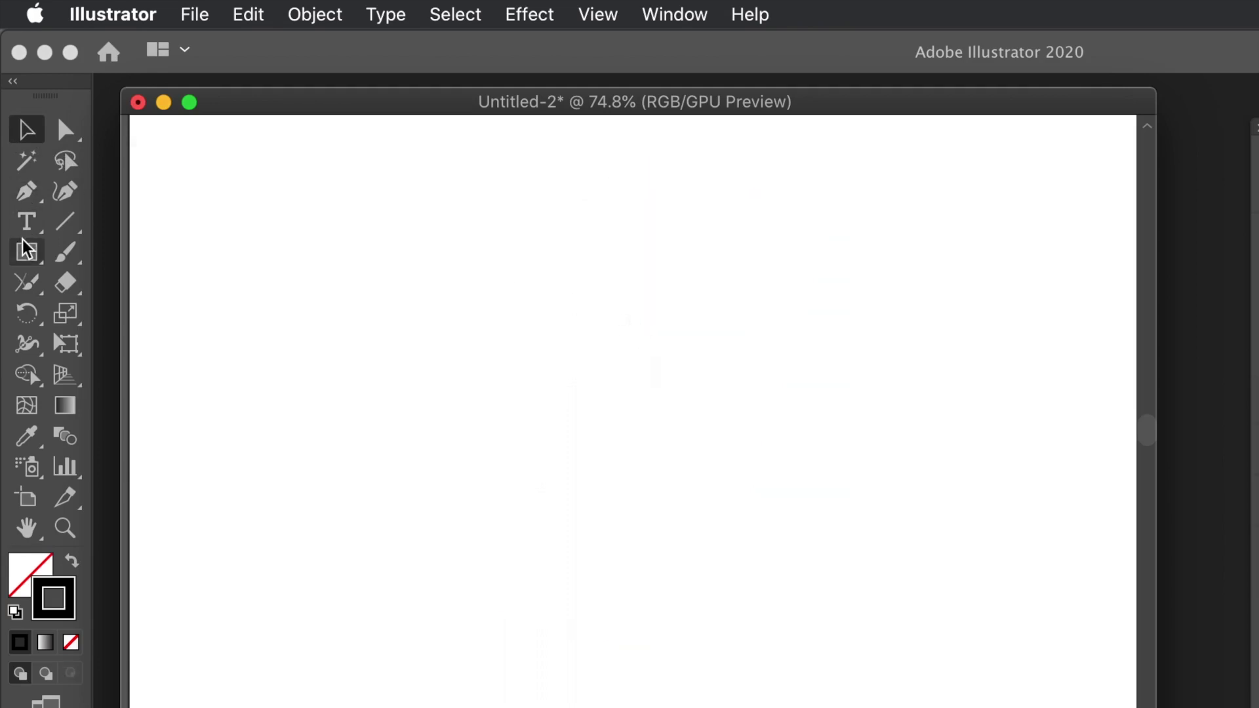
- Draw a thick line slanting up-right so two lines cross, then select both
{"action": "left_click", "coordinate": [63, 225]}
{"action": "left_click_drag", "start_coordinate": [482, 567], "coordinate": [623, 622]}
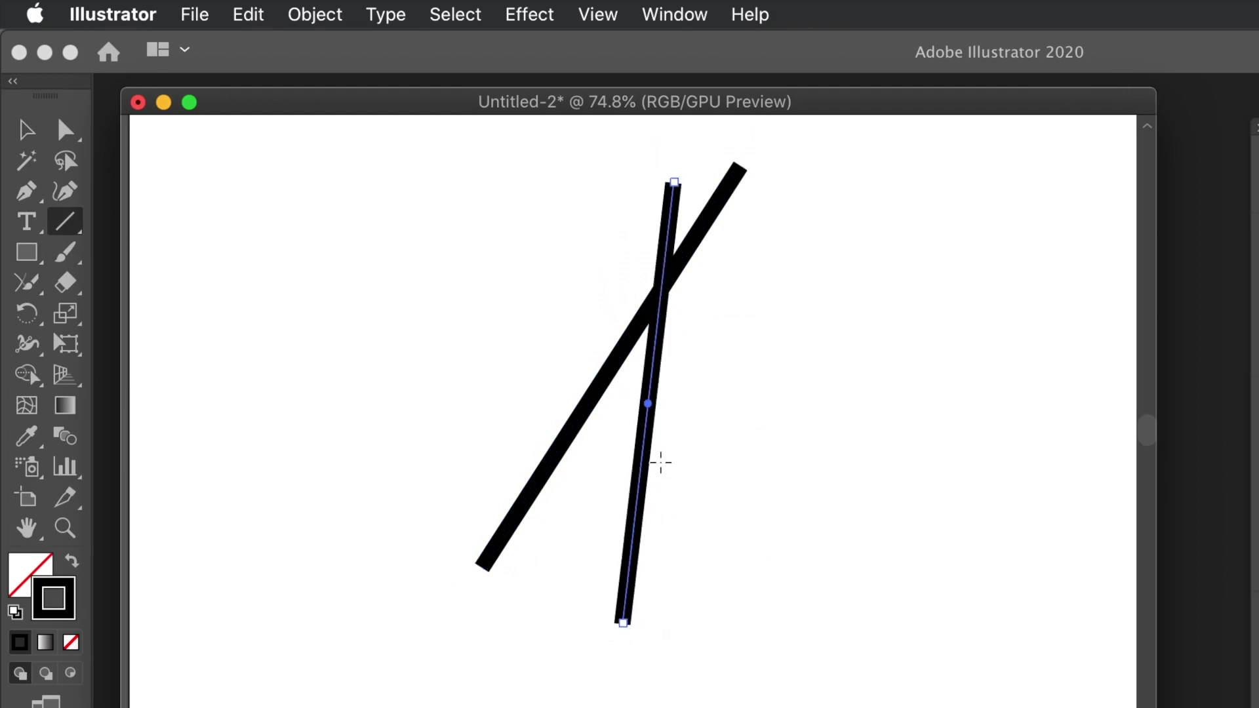
{"action": "key", "text": "super+a"}
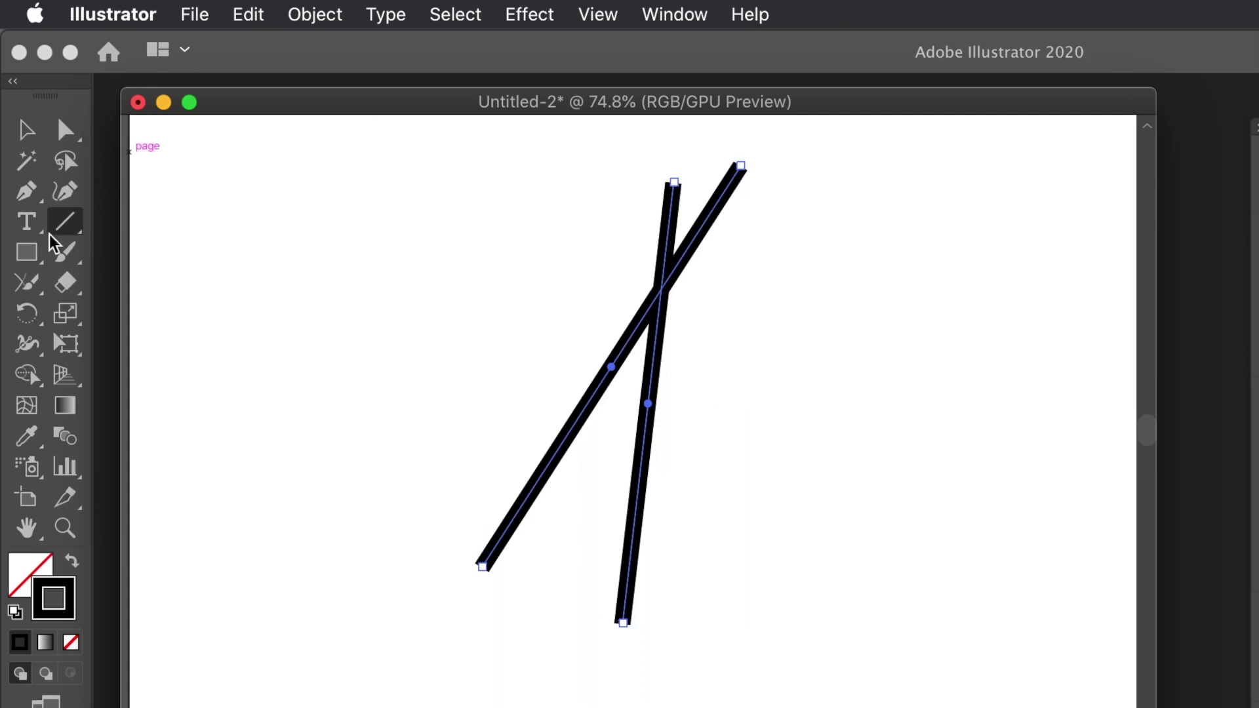
- Join the crossing lines at their upper ends, then undo the join
{"action": "left_click", "coordinate": [33, 282]}
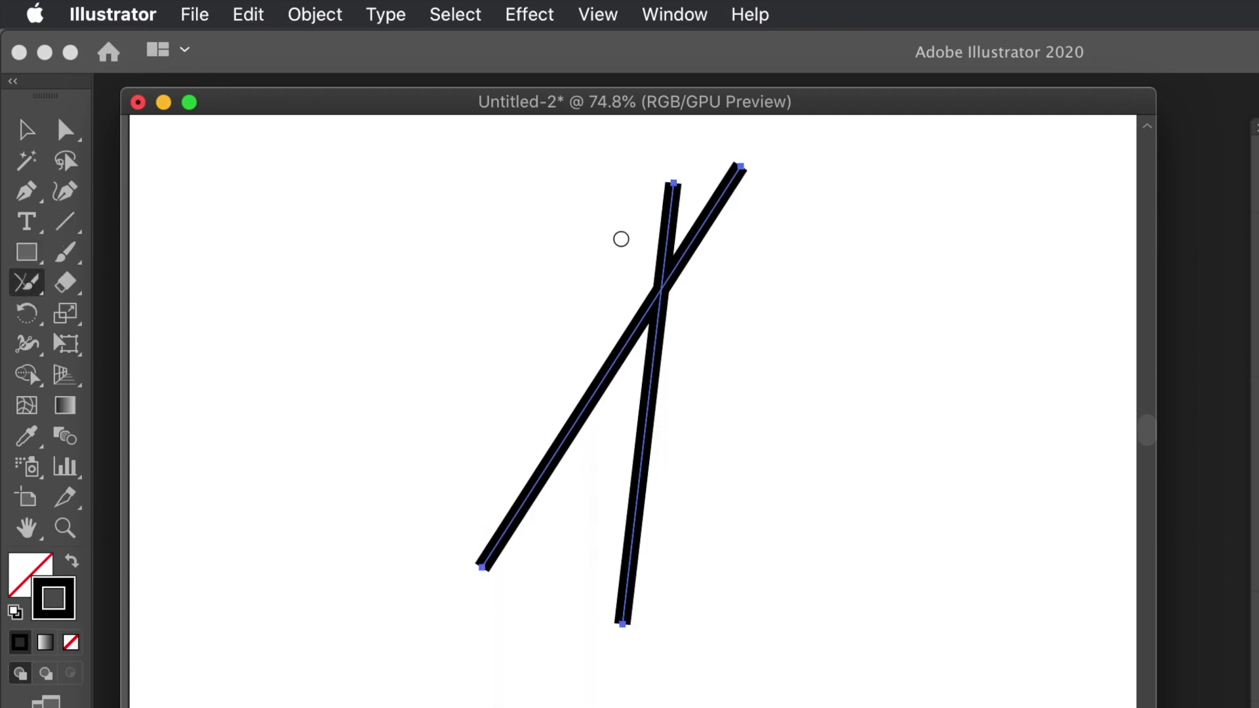
{"action": "left_click_drag", "start_coordinate": [621, 239], "coordinate": [762, 246]}
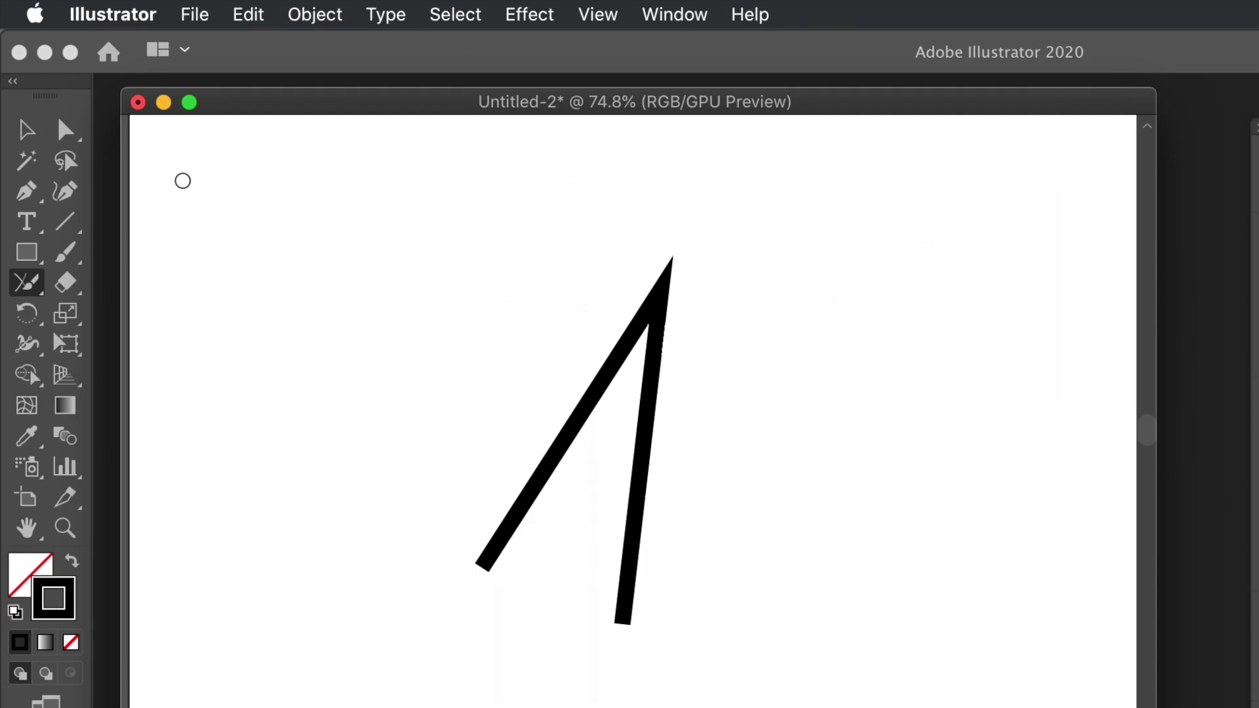
{"action": "key", "text": "super+z"}
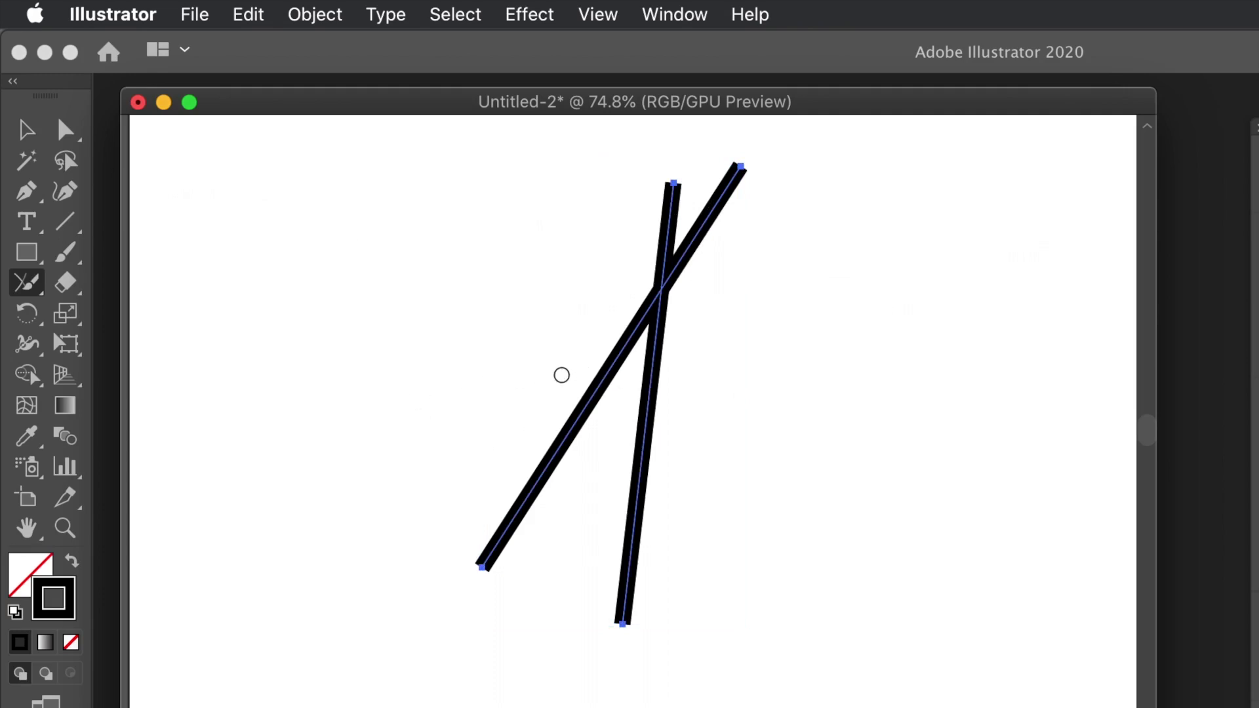
- Retry merging the crossing lines into a pointed corner, then undo it
{"action": "left_click_drag", "start_coordinate": [544, 386], "coordinate": [785, 451]}
{"action": "left_click_drag", "start_coordinate": [498, 422], "coordinate": [780, 518]}
{"action": "left_click_drag", "start_coordinate": [576, 341], "coordinate": [773, 446]}
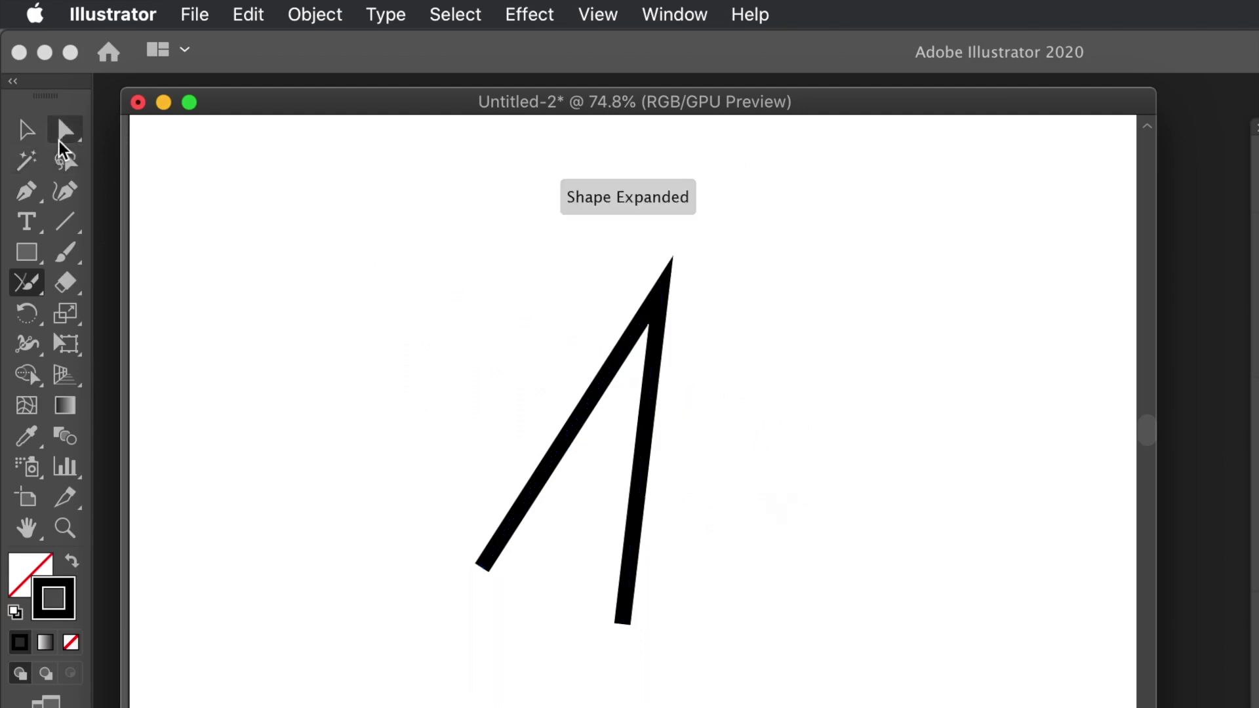
{"action": "left_click", "coordinate": [26, 130]}
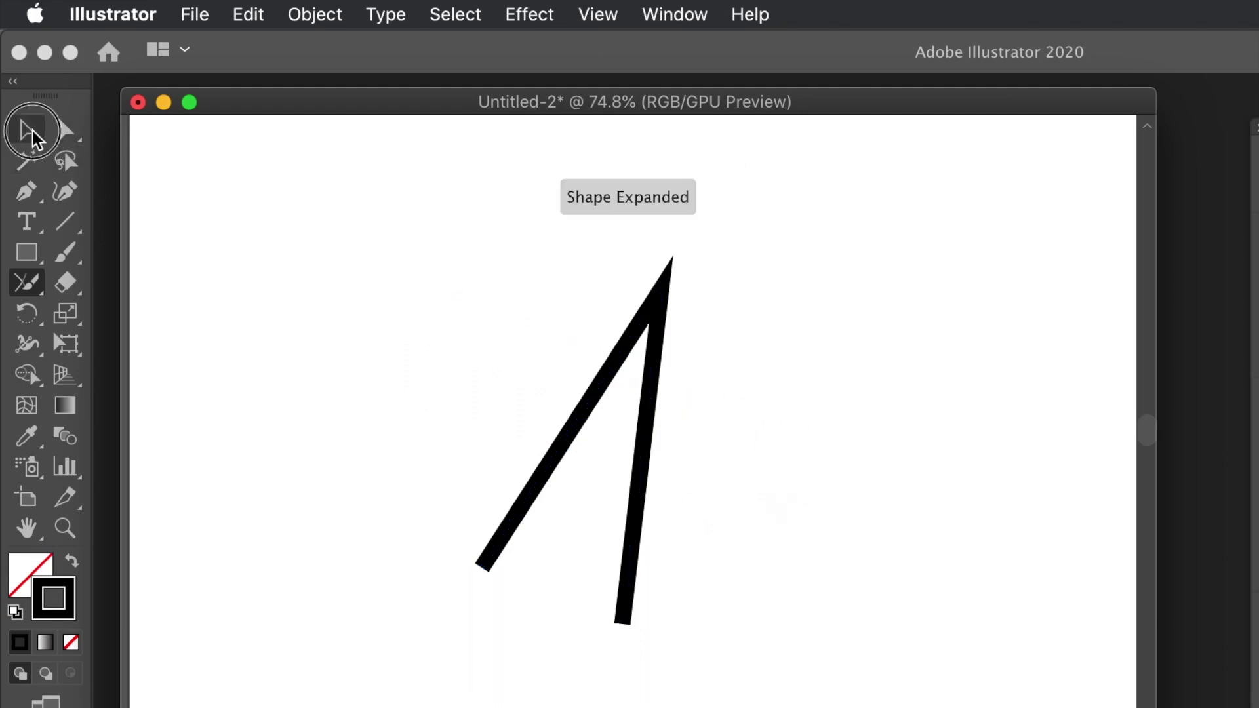
{"action": "left_click", "coordinate": [651, 325]}
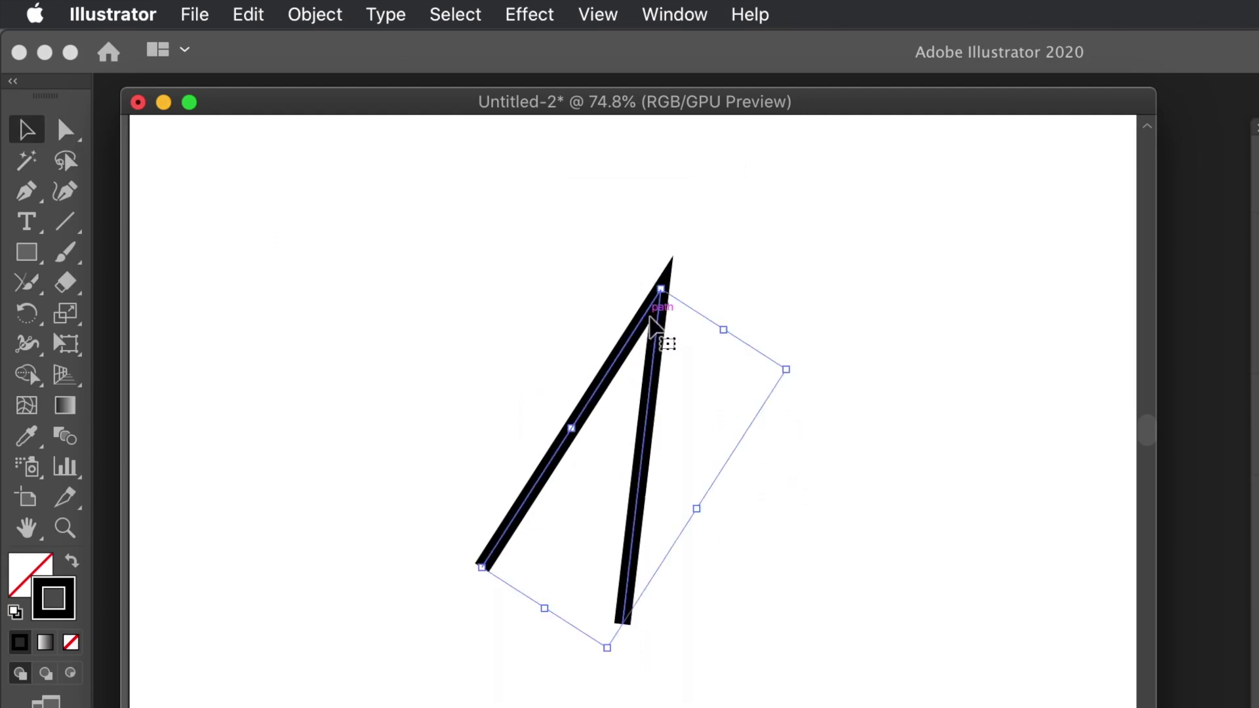
{"action": "key", "text": "super+z"}
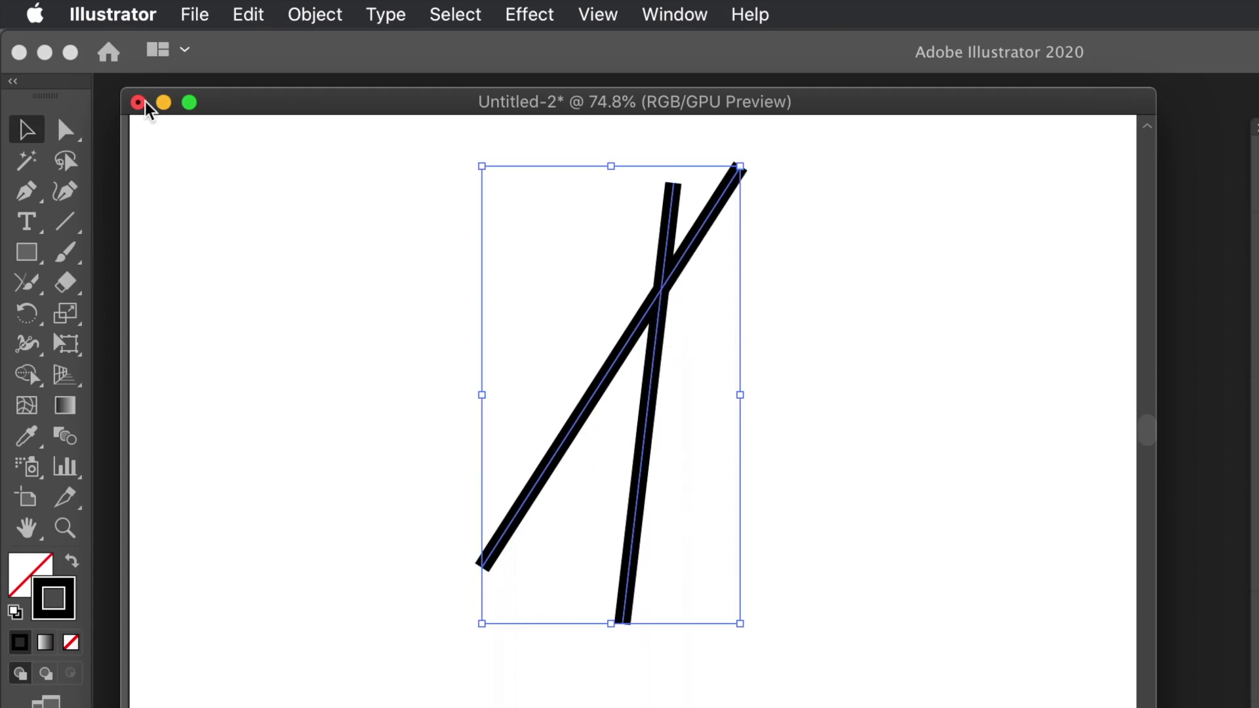
- Join the upper parts into a point once more and undo back to crossing lines
{"action": "left_click", "coordinate": [28, 283]}
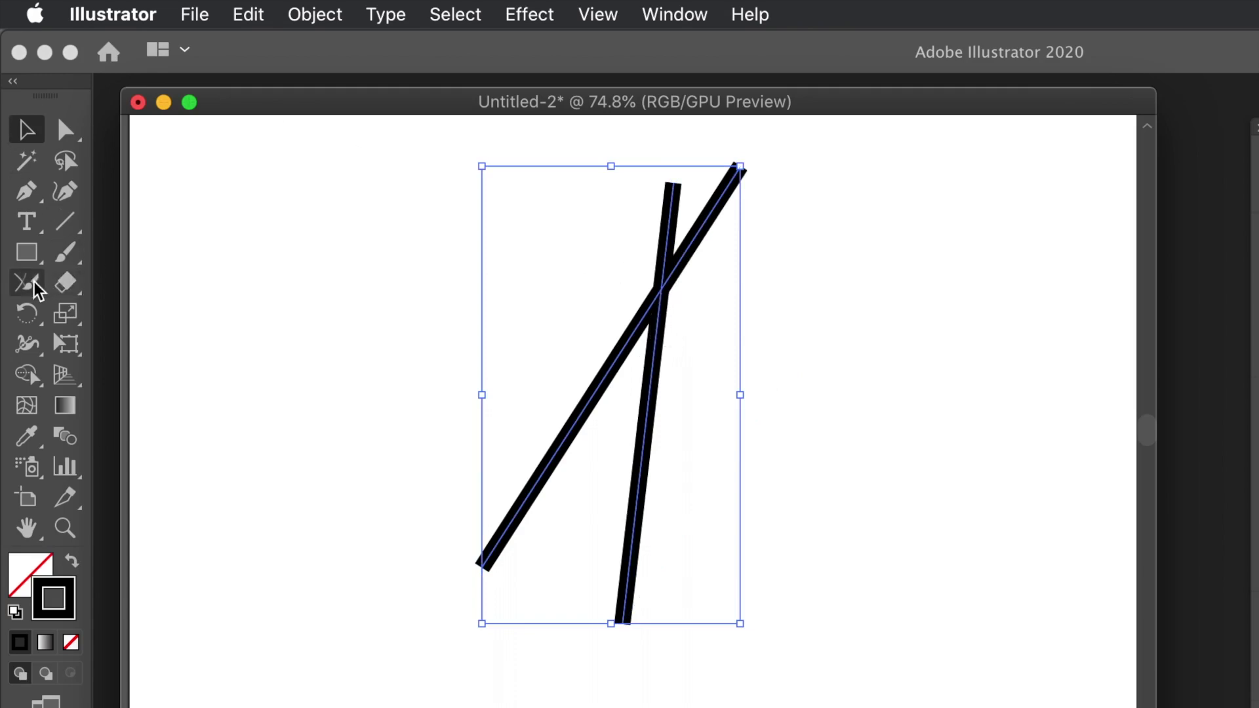
{"action": "left_click_drag", "start_coordinate": [627, 222], "coordinate": [833, 250]}
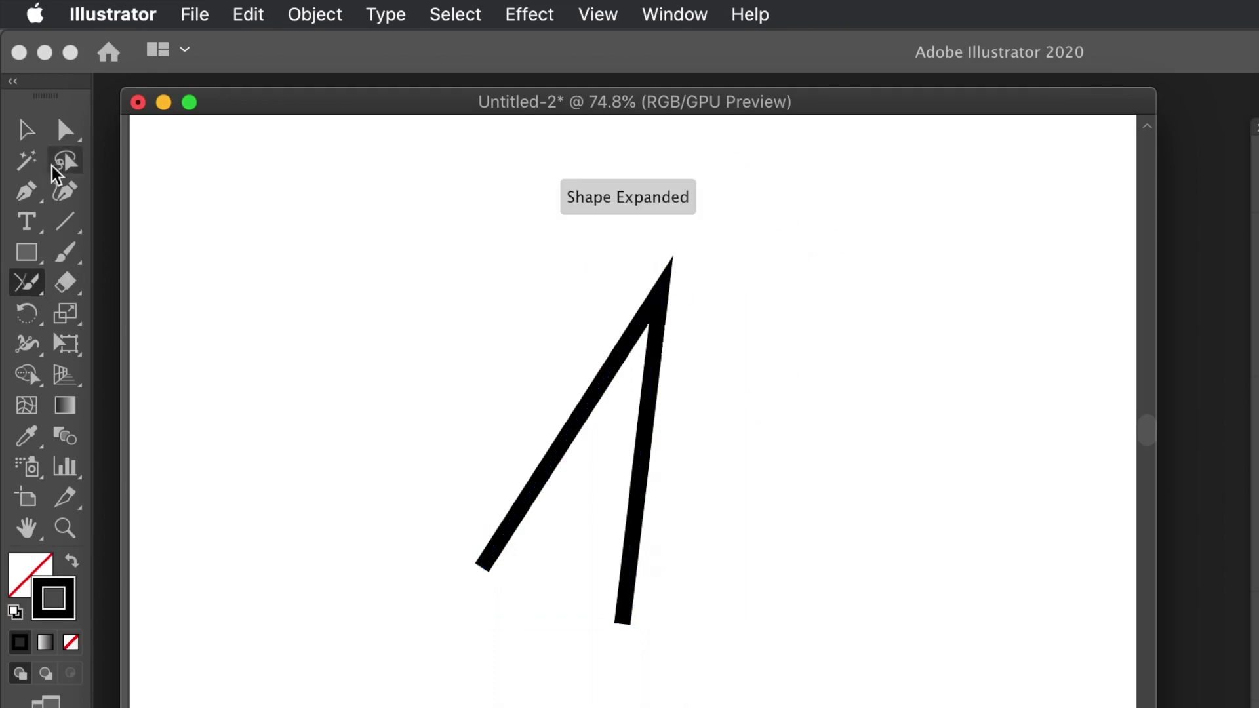
{"action": "left_click", "coordinate": [27, 134]}
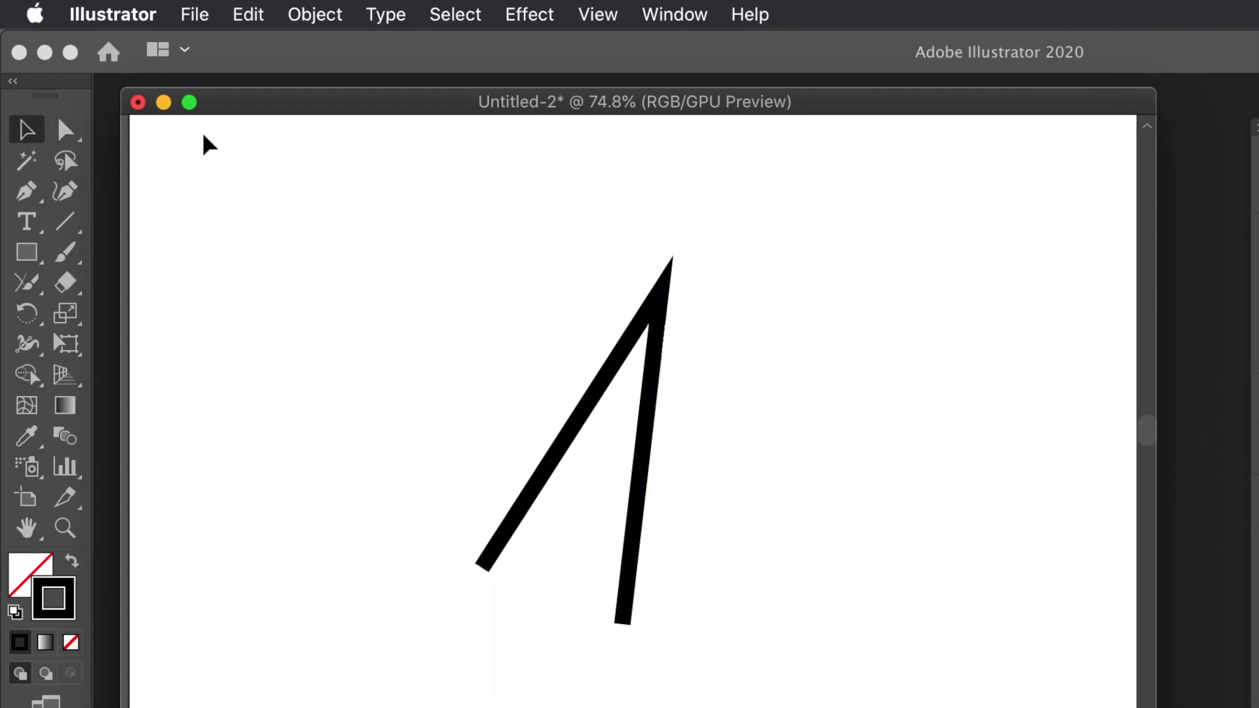
{"action": "key", "text": "super+z"}
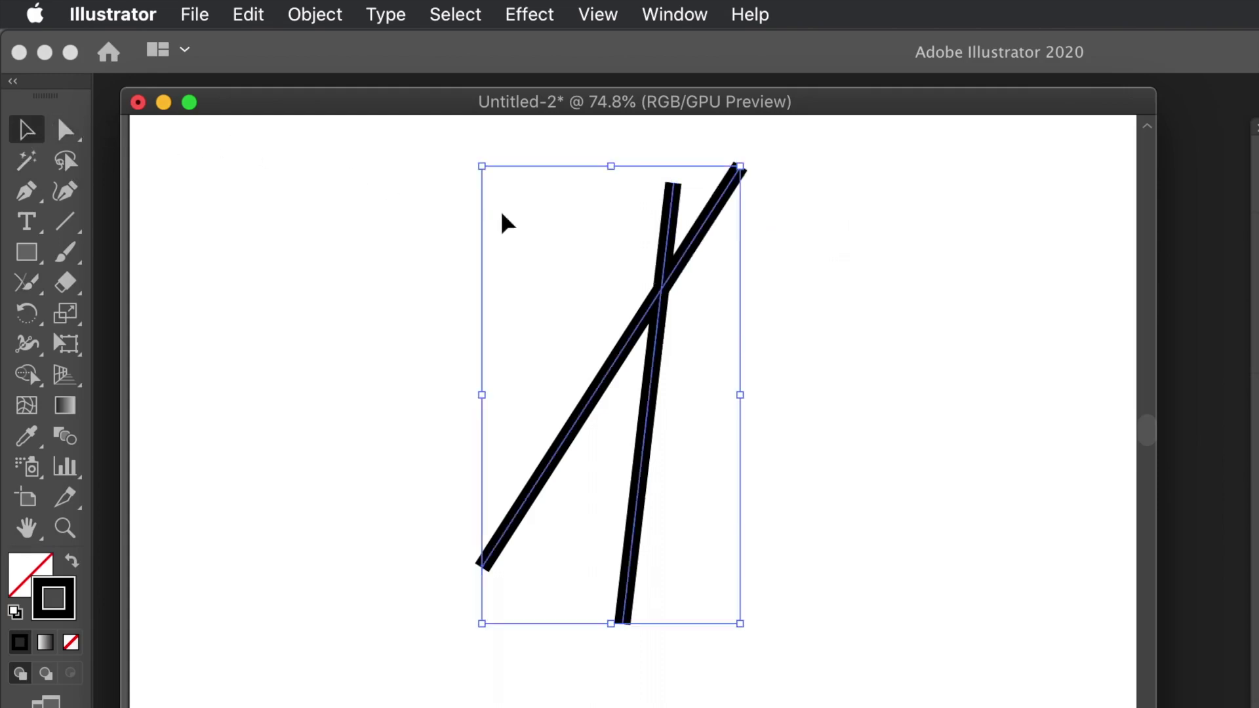
- Move both crossing lines down and to the right, then select them together
{"action": "left_click", "coordinate": [904, 289]}
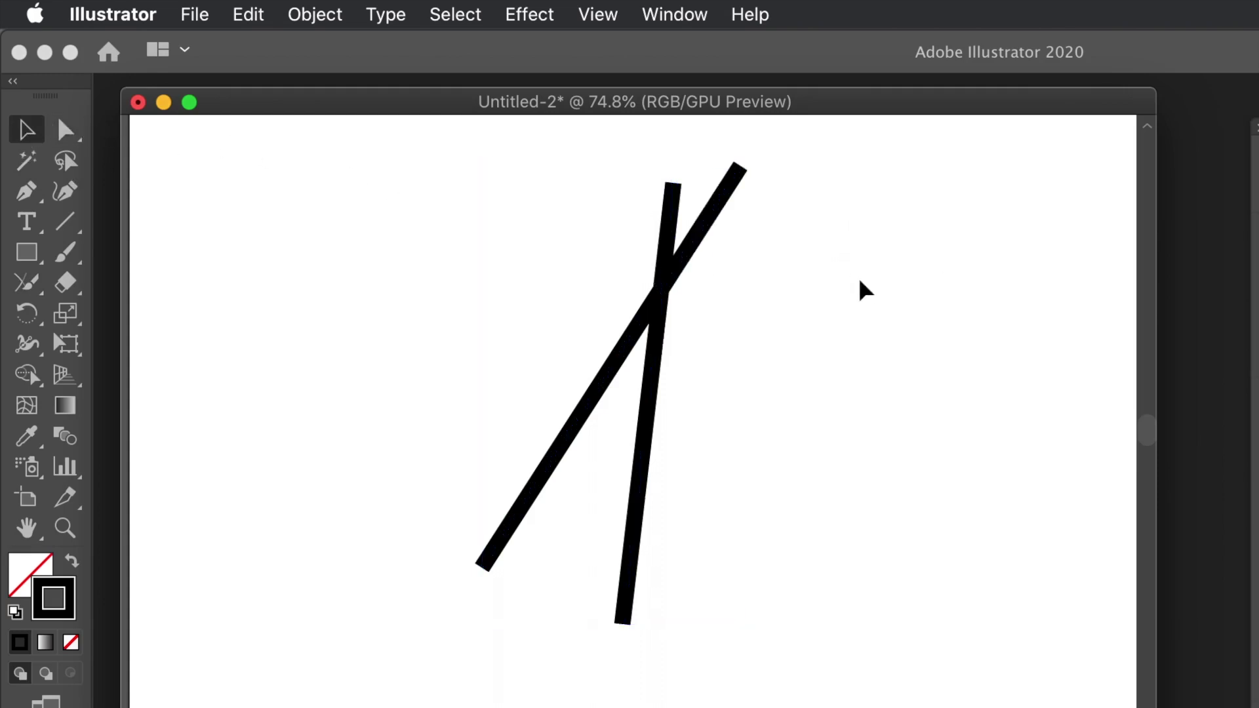
{"action": "left_click", "coordinate": [666, 285]}
{"action": "left_click_drag", "start_coordinate": [666, 284], "coordinate": [682, 427]}
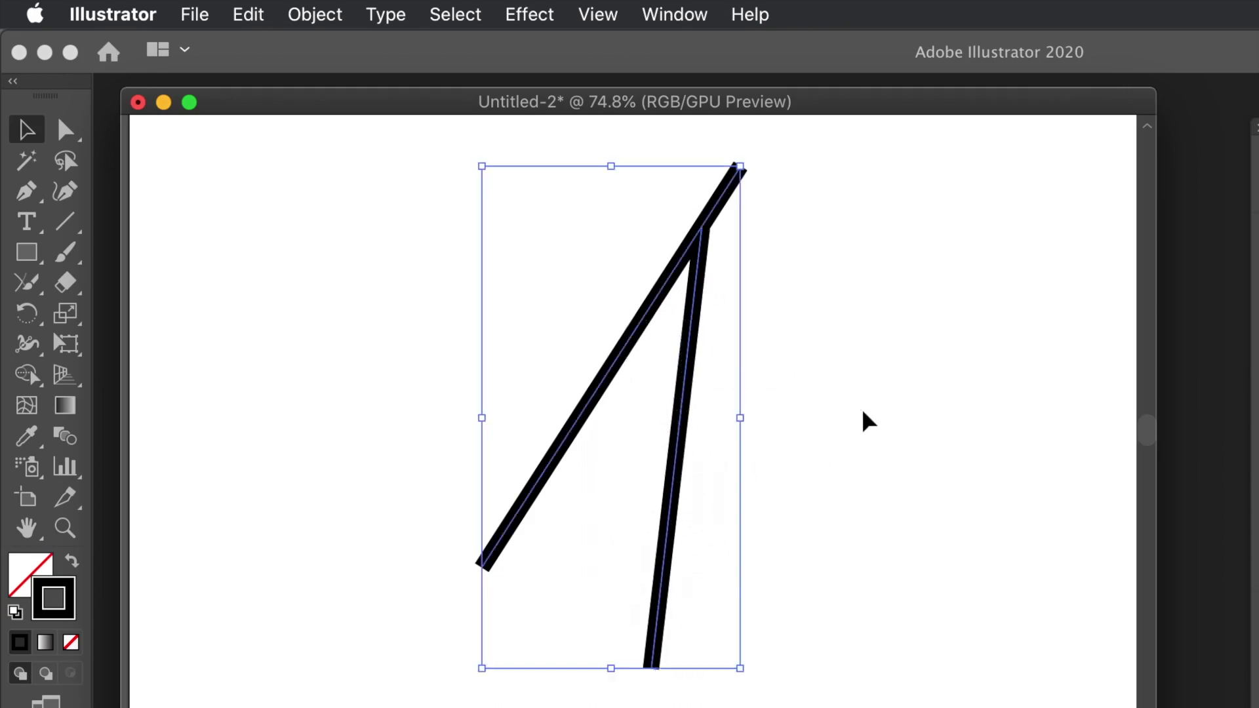
{"action": "left_click", "coordinate": [863, 412]}
{"action": "left_click_drag", "start_coordinate": [621, 379], "coordinate": [687, 472]}
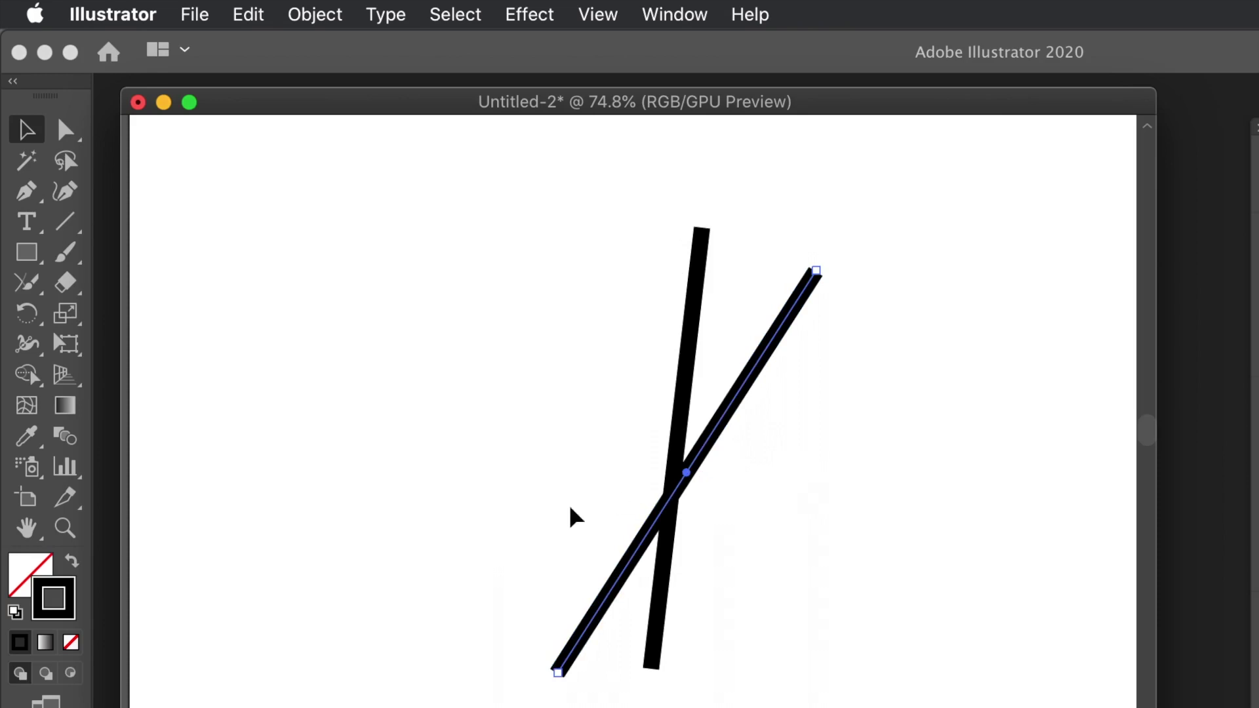
{"action": "left_click_drag", "start_coordinate": [551, 393], "coordinate": [773, 514]}
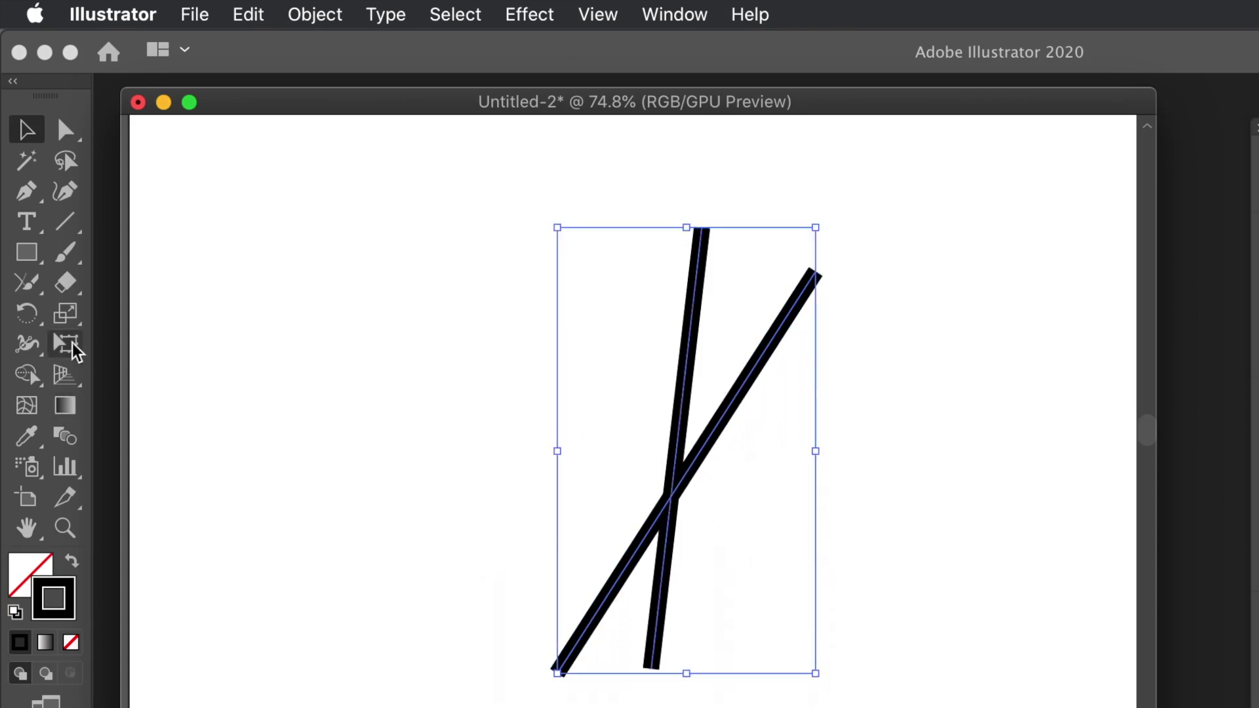
- Join the lines where they cross into a V-shaped path, then delete it
{"action": "left_click", "coordinate": [33, 284]}
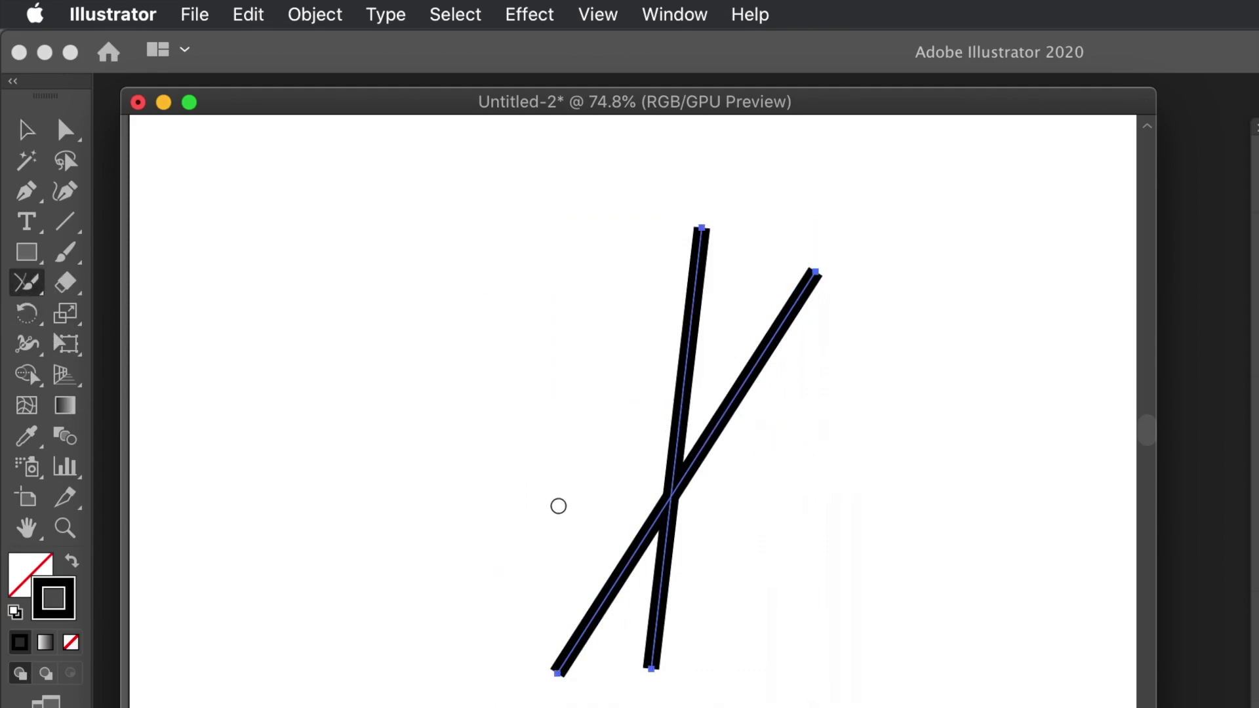
{"action": "left_click_drag", "start_coordinate": [571, 515], "coordinate": [749, 594]}
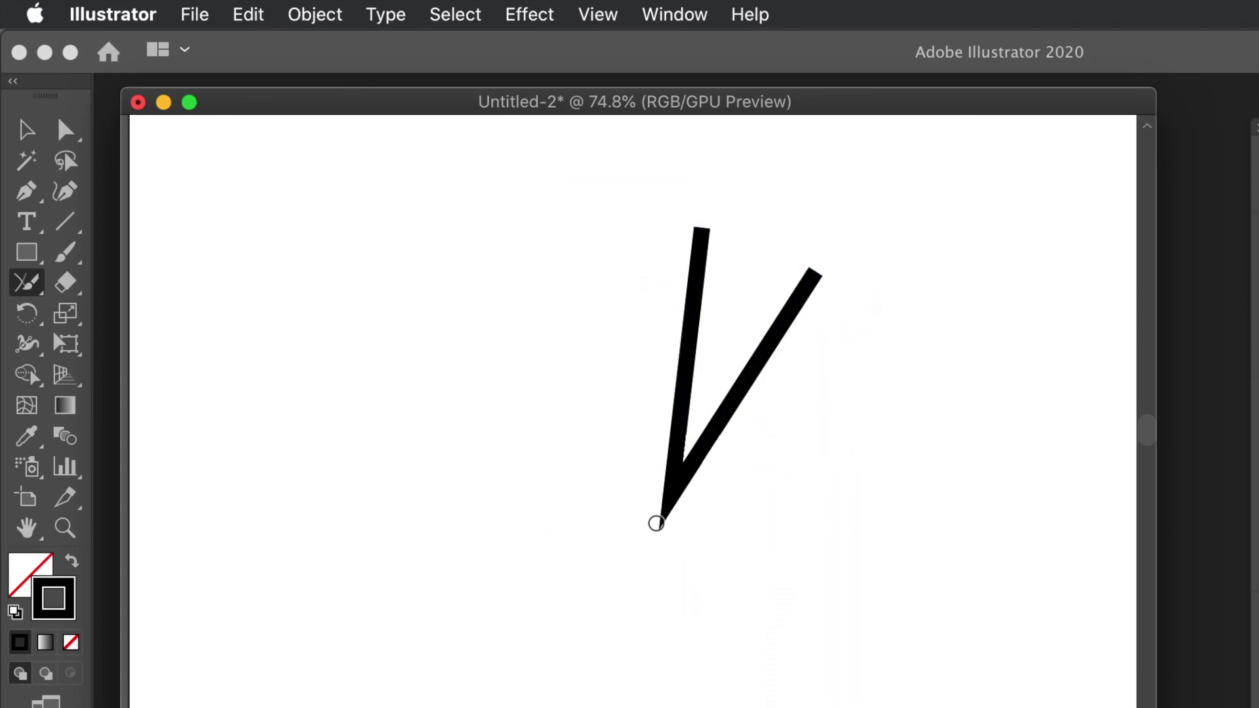
{"action": "left_click", "coordinate": [24, 135]}
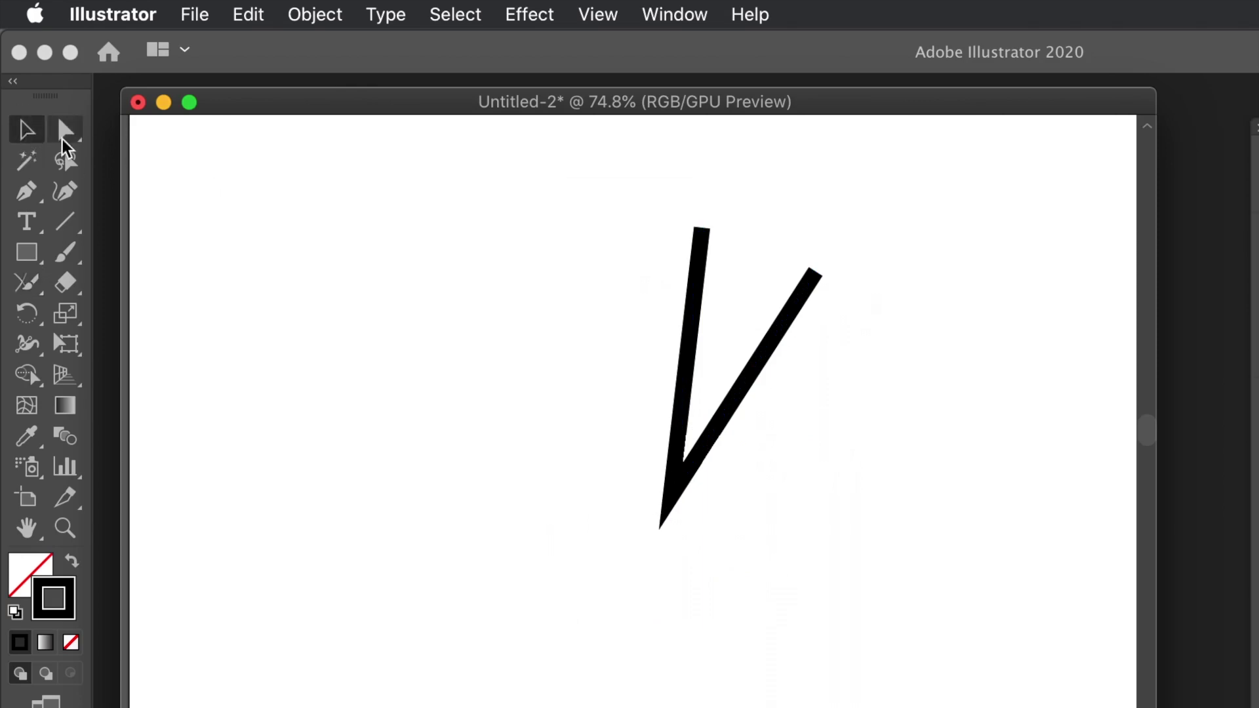
{"action": "left_click", "coordinate": [688, 346]}
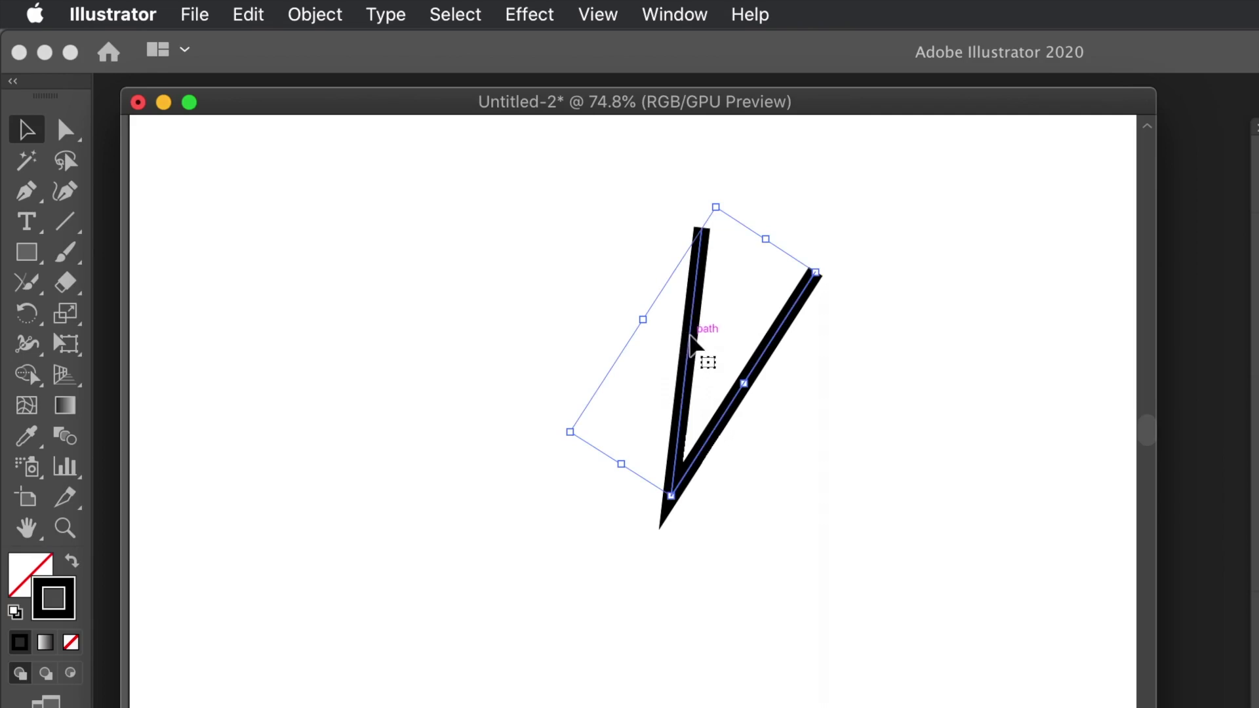
{"action": "key", "text": "Delete"}
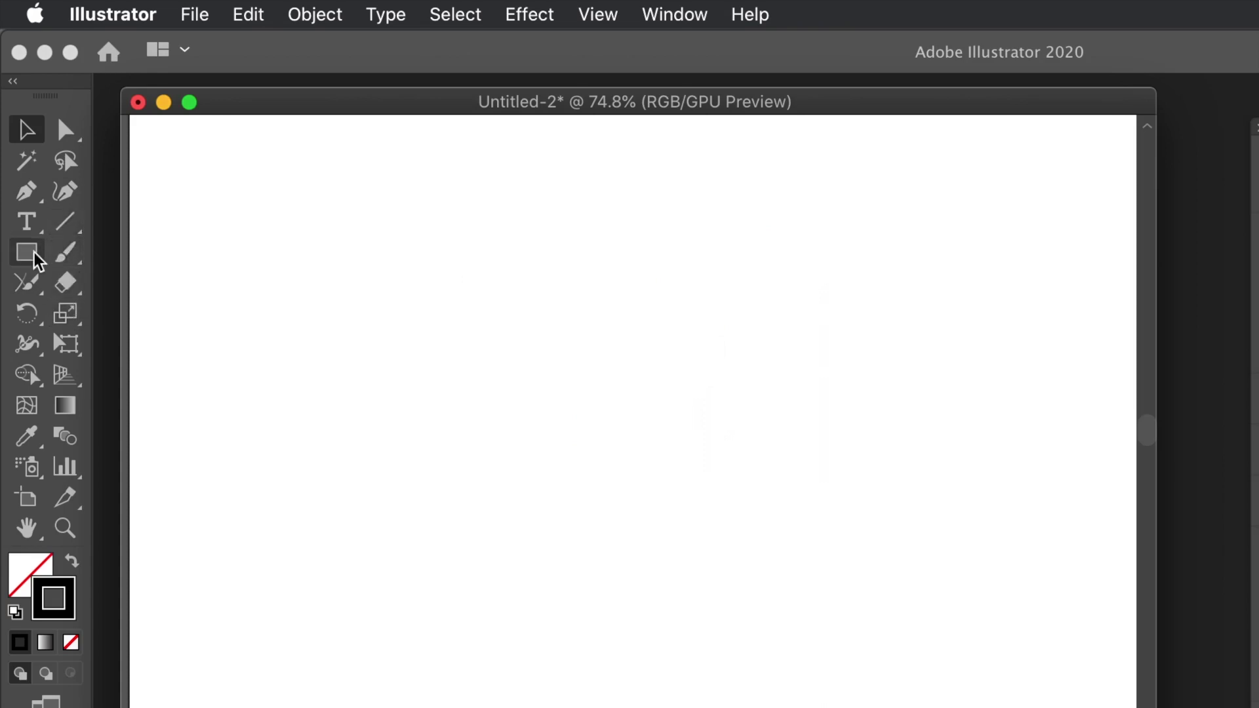
{"action": "left_click", "coordinate": [61, 226]}
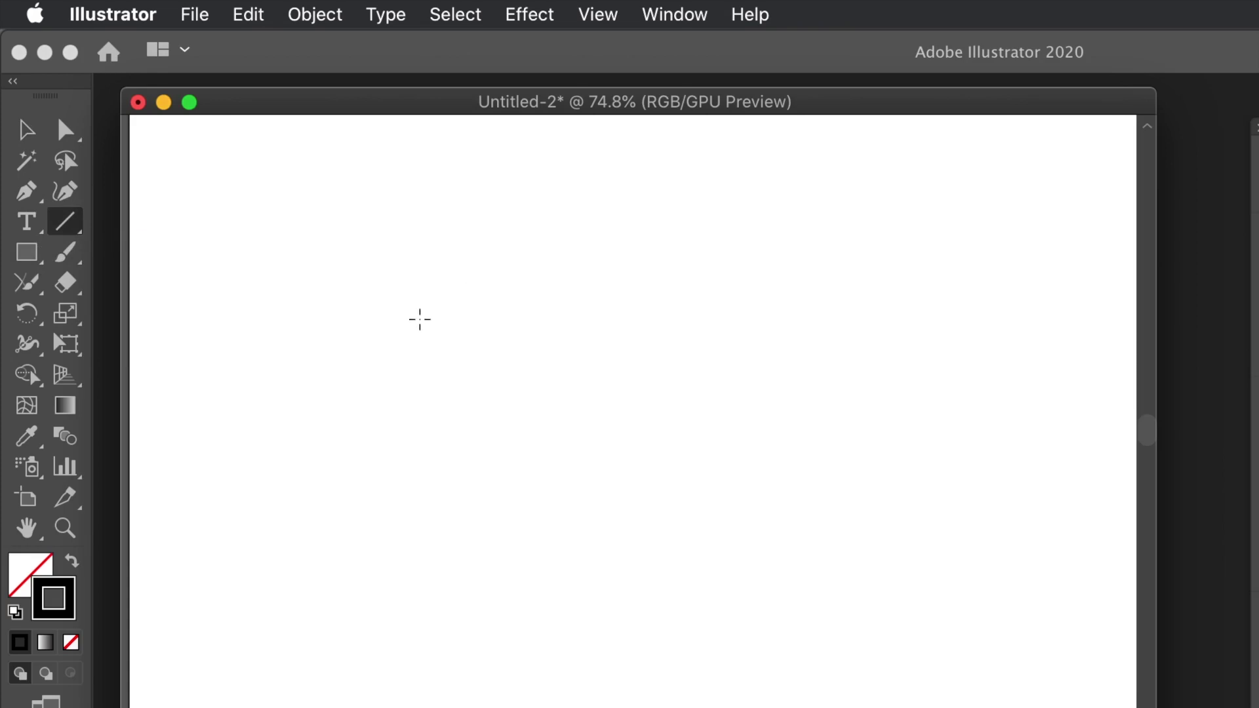
{"action": "left_click_drag", "start_coordinate": [416, 278], "coordinate": [385, 578]}
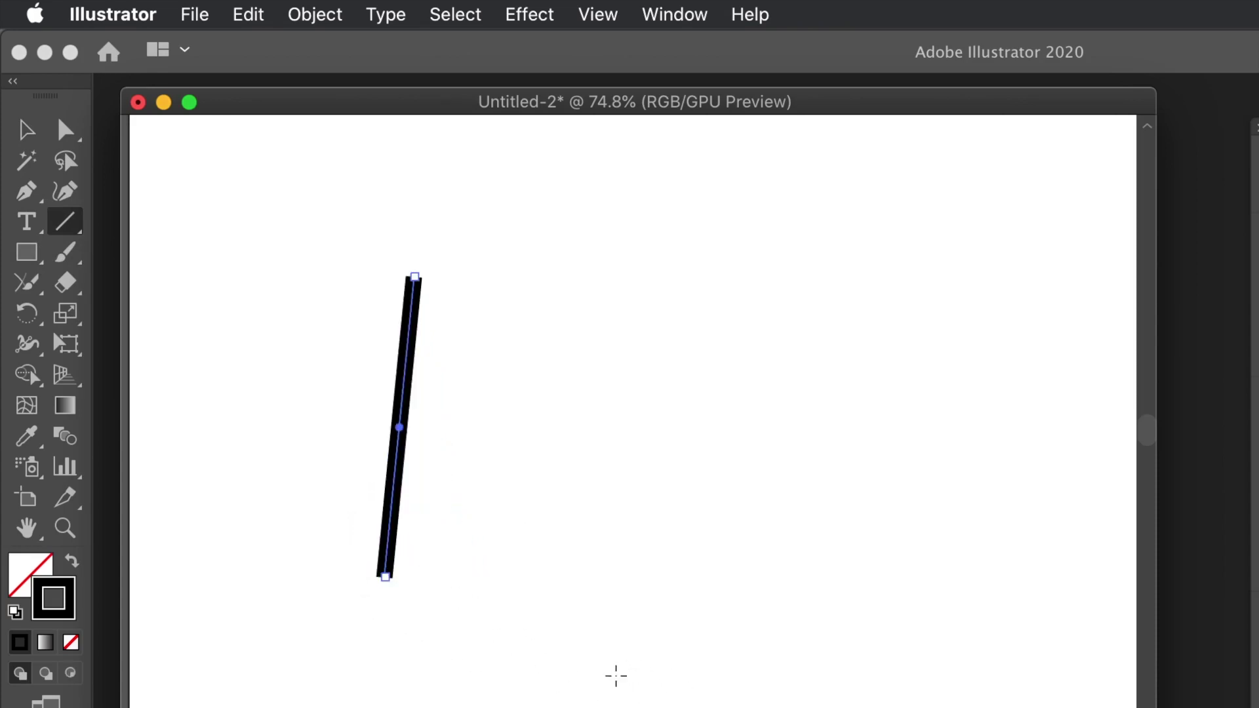
{"action": "left_click_drag", "start_coordinate": [566, 685], "coordinate": [401, 602]}
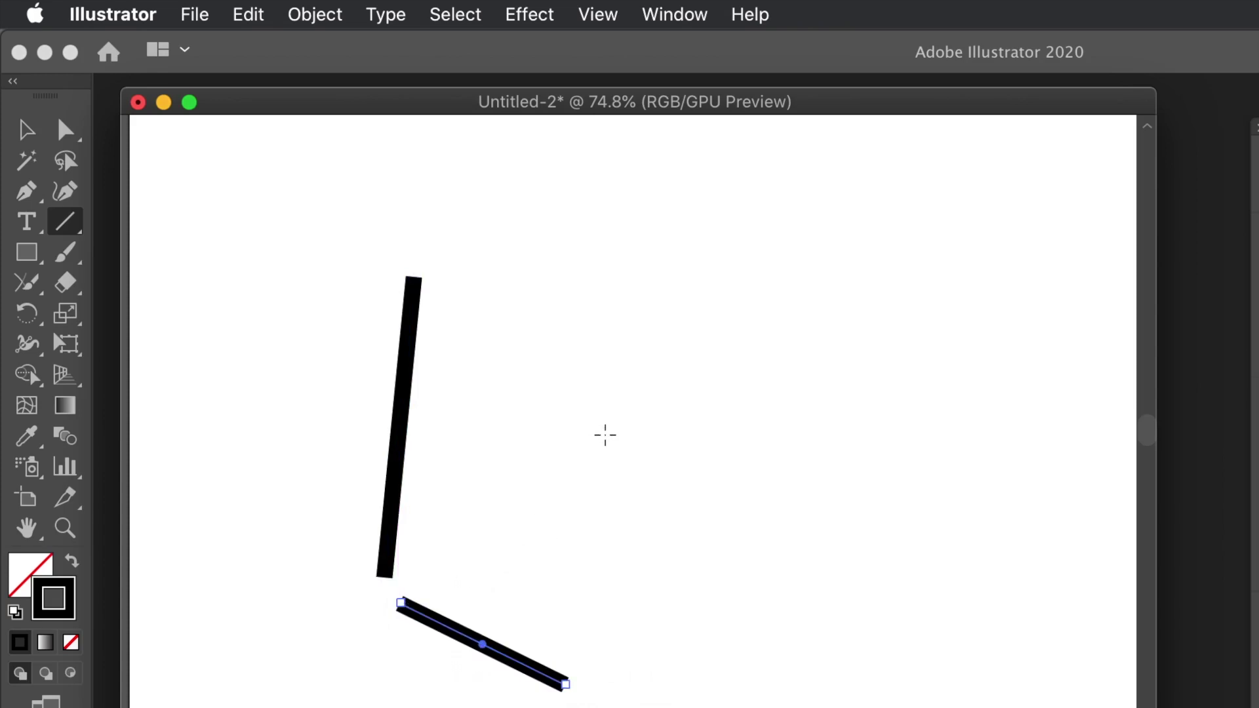
{"action": "key", "text": "super+a"}
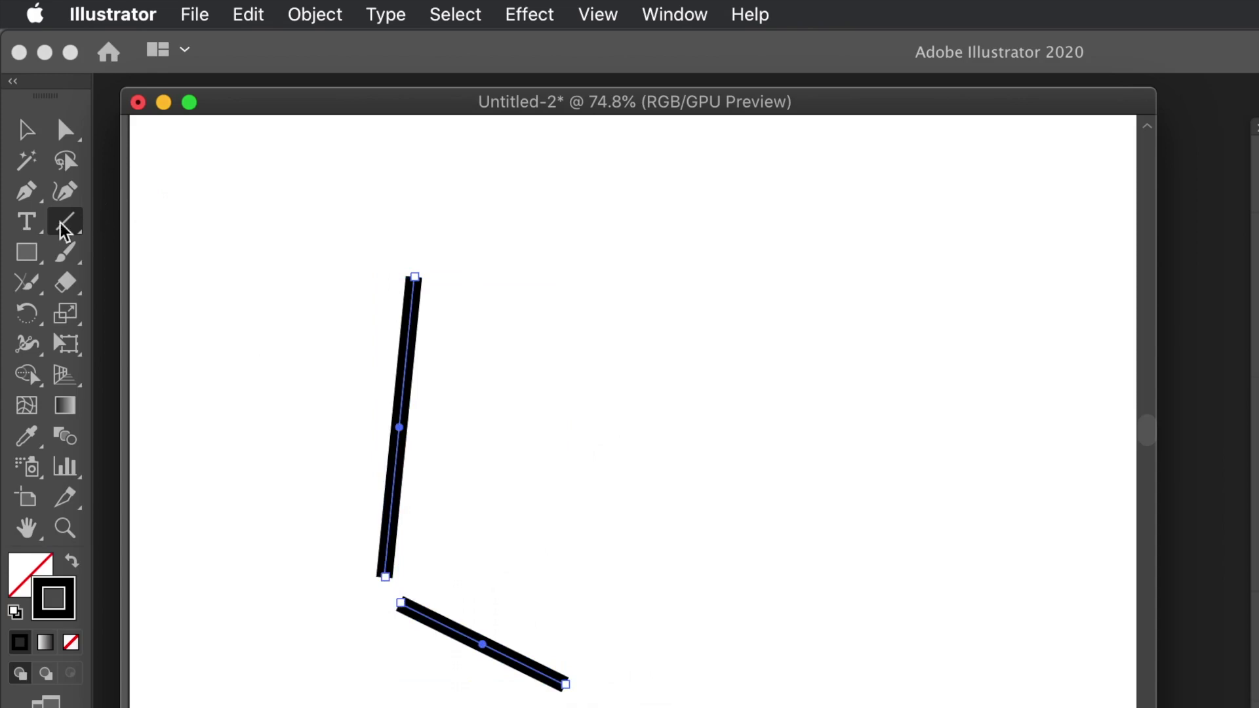
{"action": "left_click", "coordinate": [26, 282]}
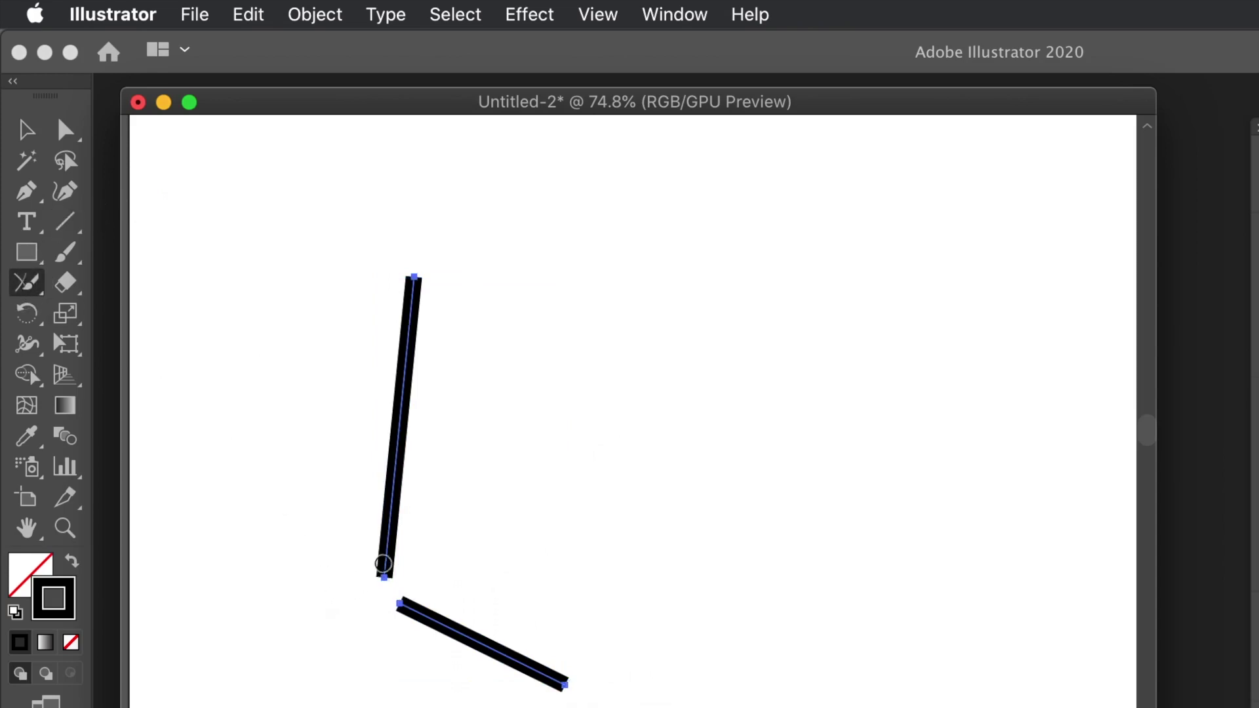
{"action": "left_click_drag", "start_coordinate": [377, 555], "coordinate": [407, 611]}
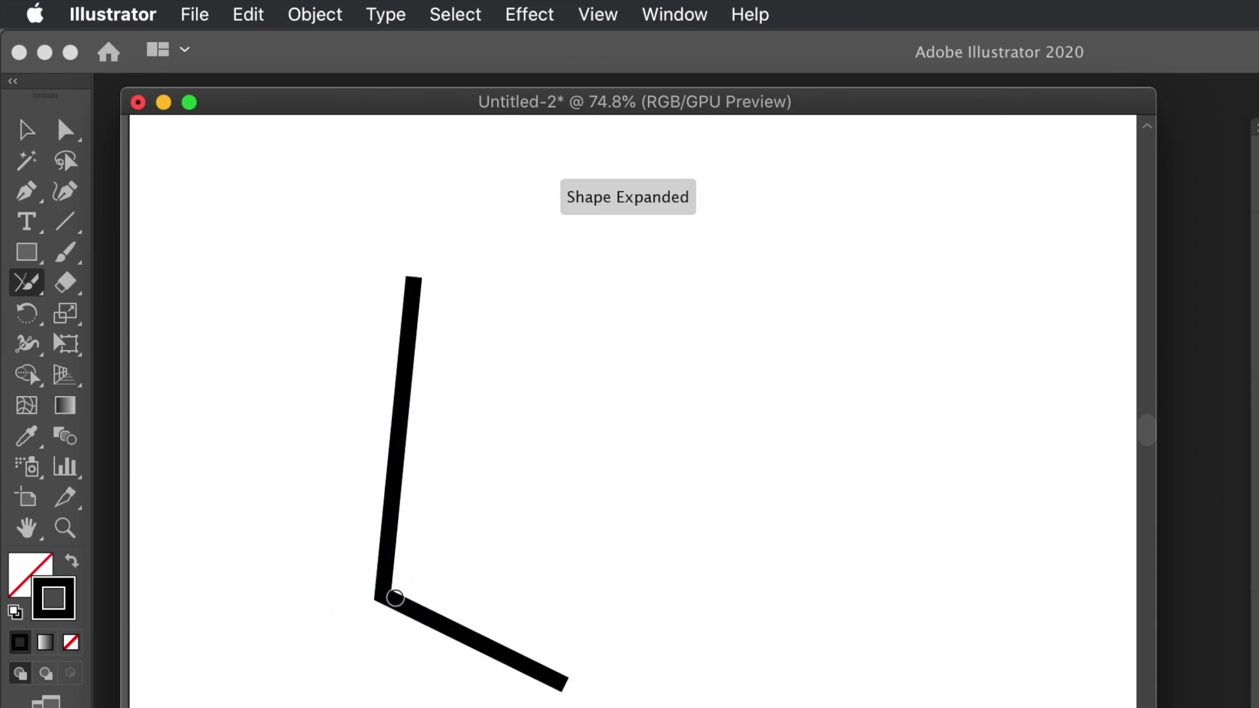
{"action": "key", "text": "super+z"}
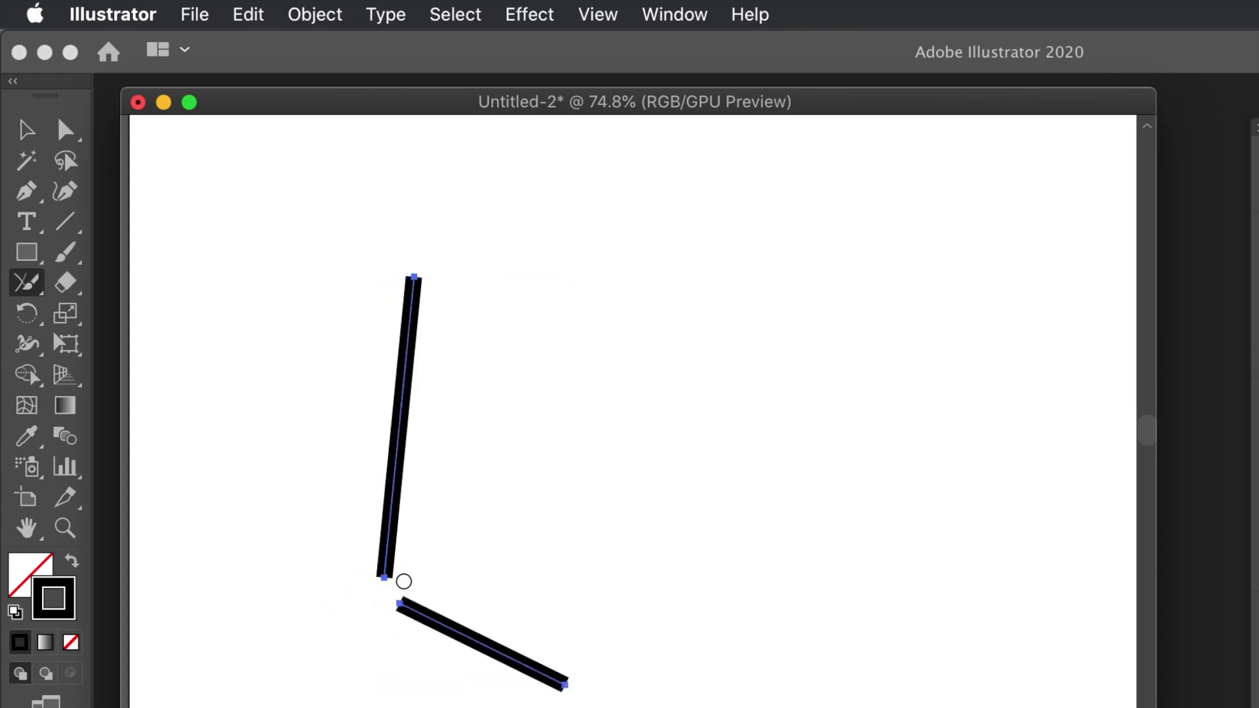
{"action": "key", "text": "Delete"}
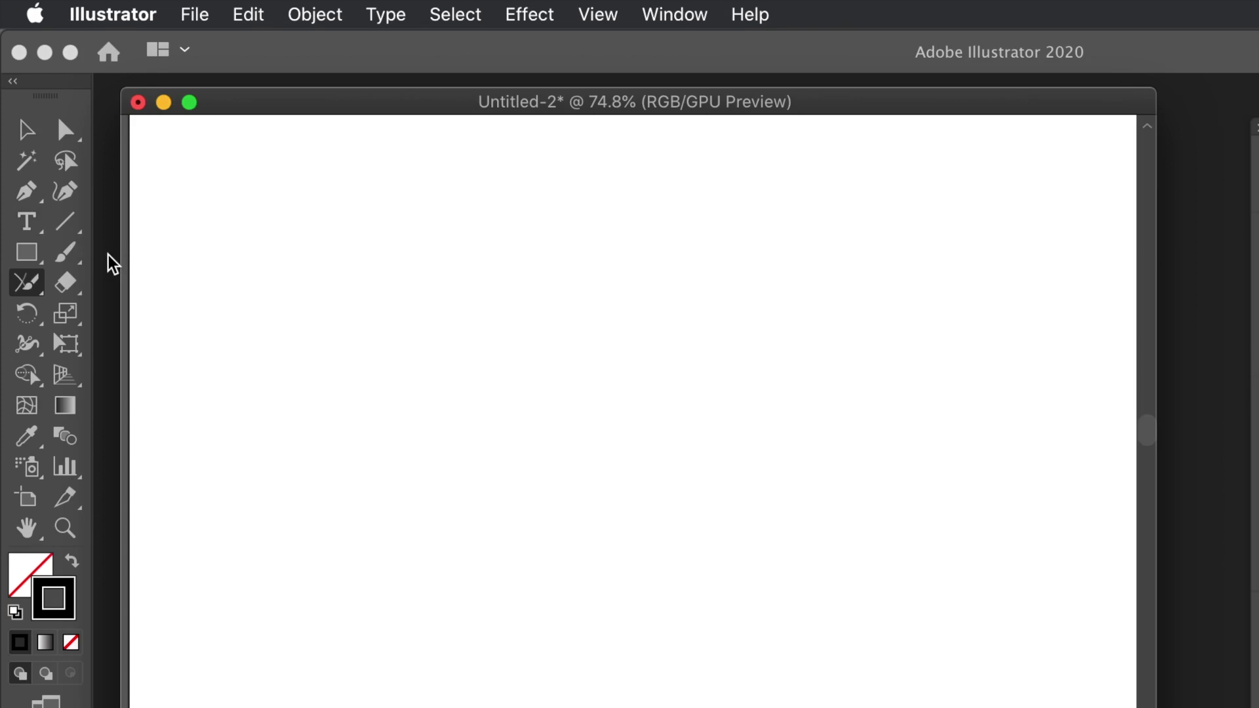
{"action": "left_click", "coordinate": [27, 190]}
{"action": "left_click", "coordinate": [423, 264]}
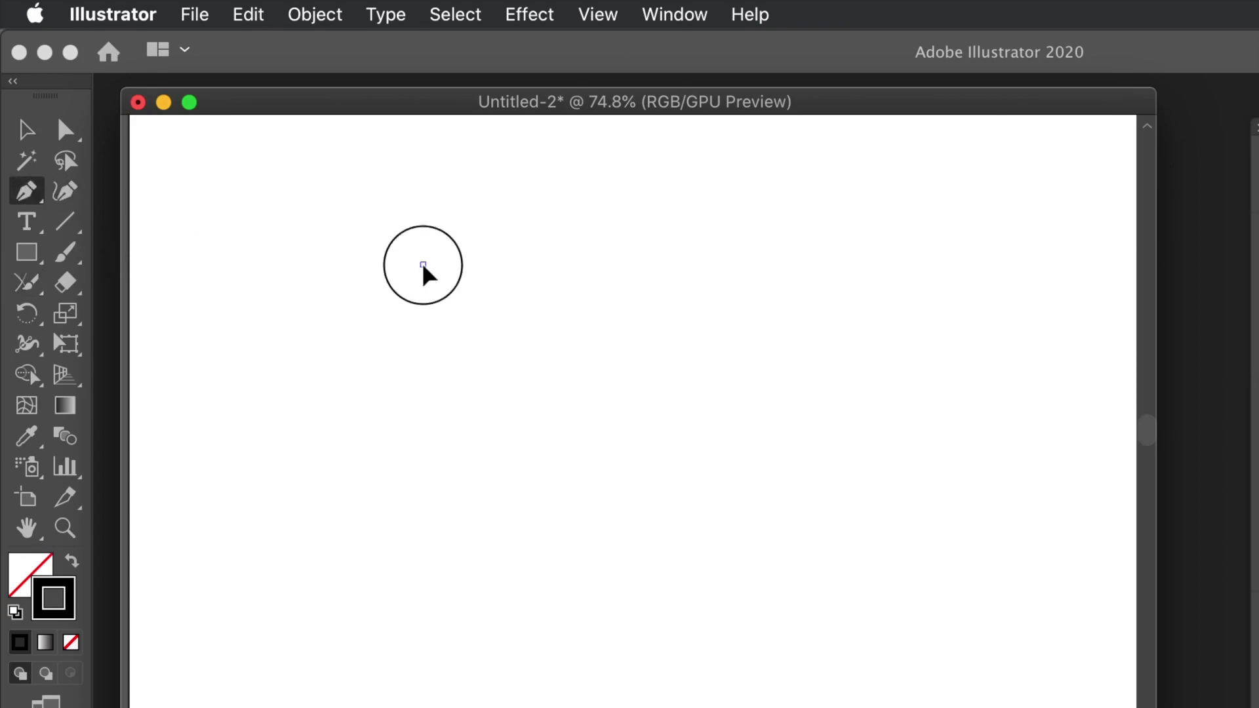
{"action": "left_click", "coordinate": [344, 624]}
{"action": "left_click", "coordinate": [733, 639]}
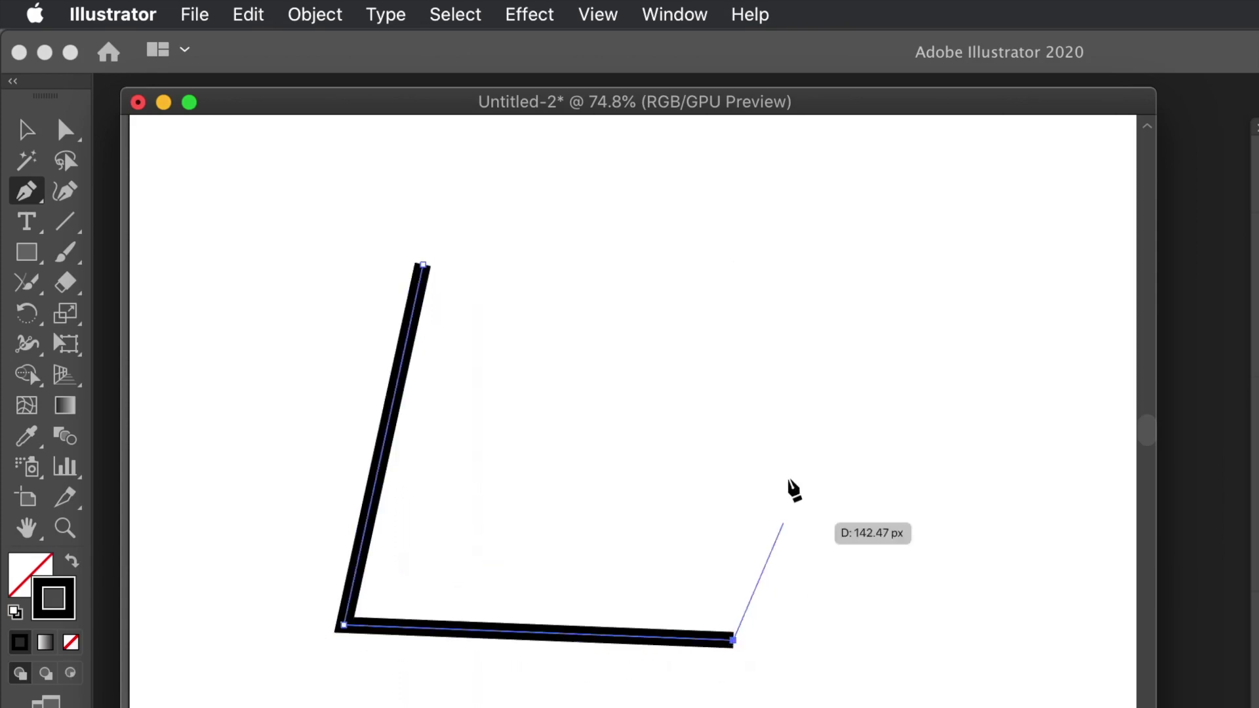
{"action": "left_click", "coordinate": [732, 281]}
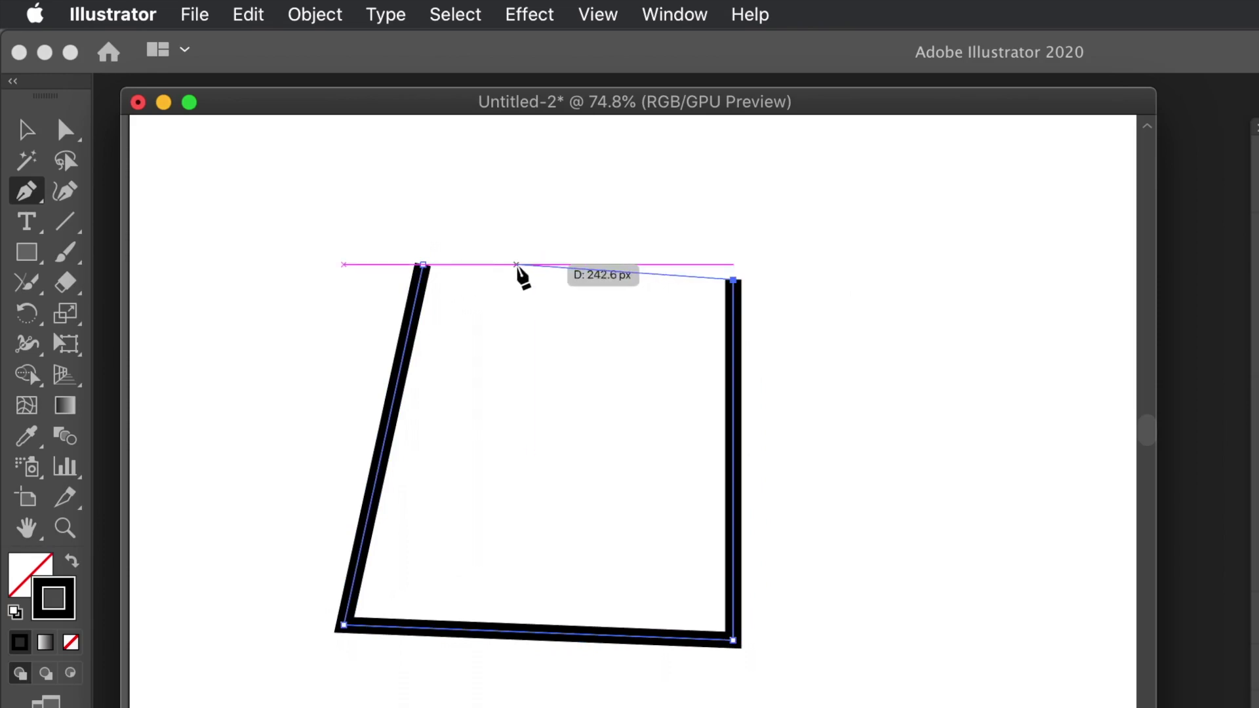
{"action": "left_click", "coordinate": [516, 264]}
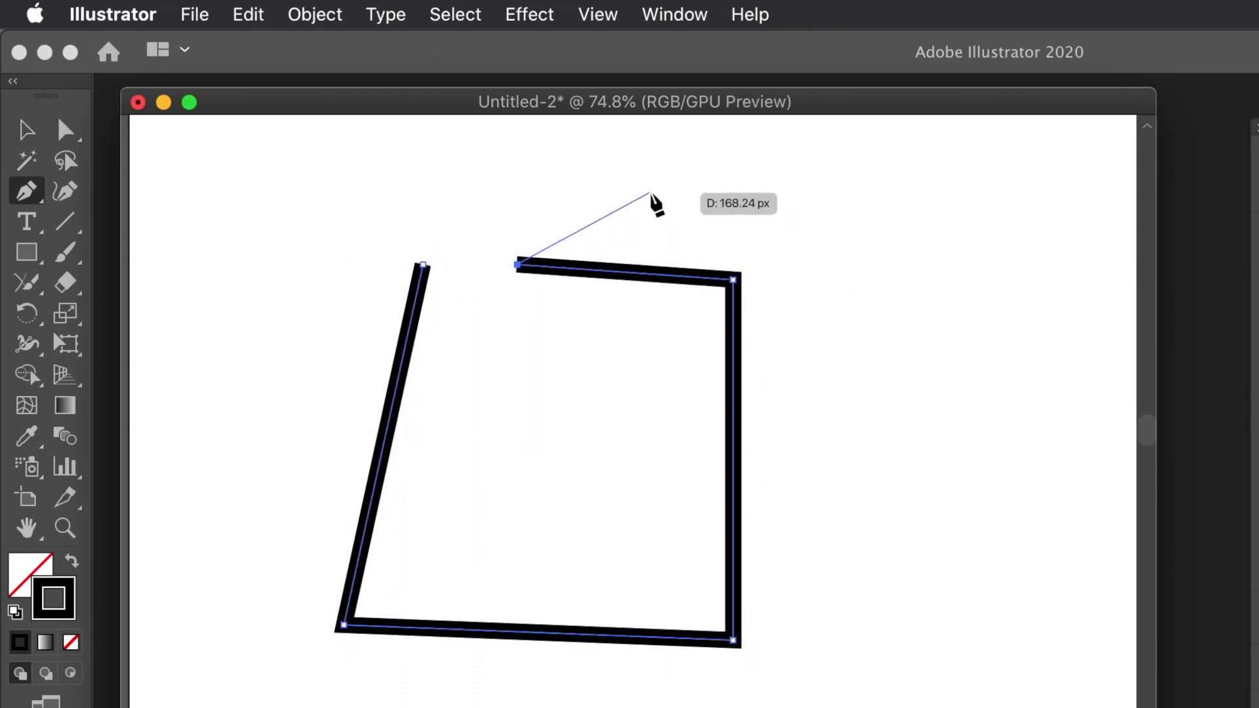
{"action": "key", "text": "Escape"}
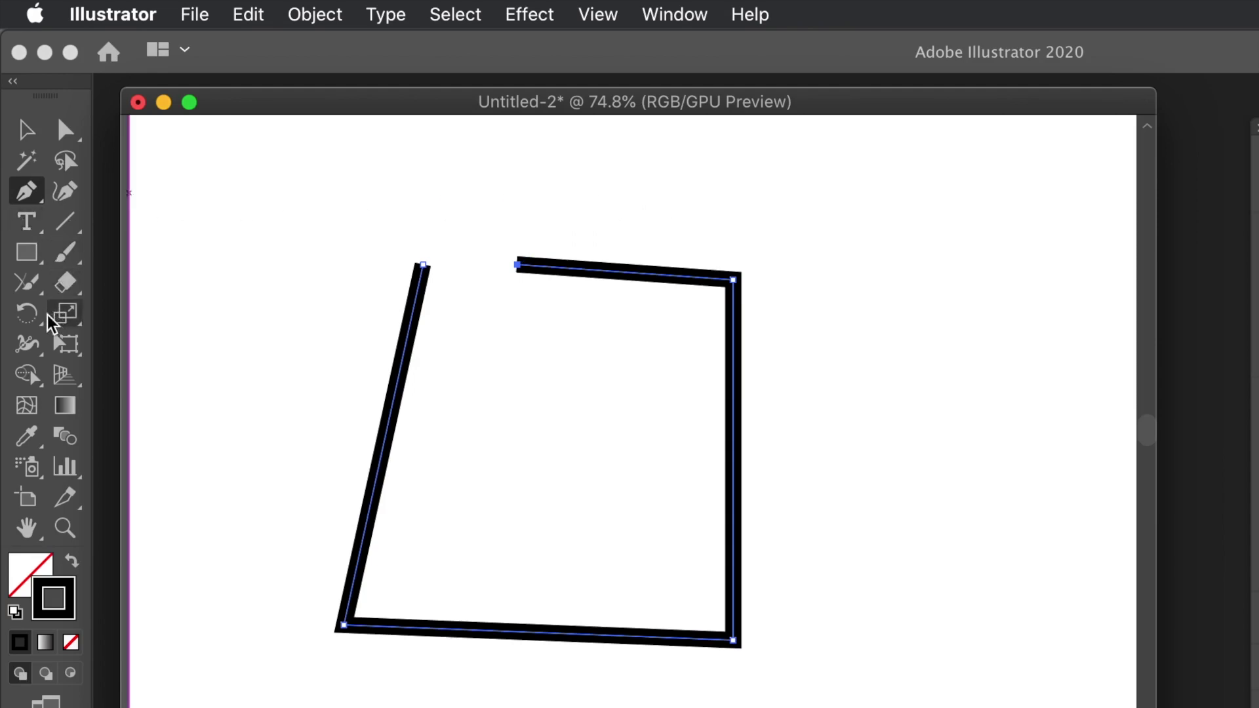
{"action": "left_click", "coordinate": [28, 286]}
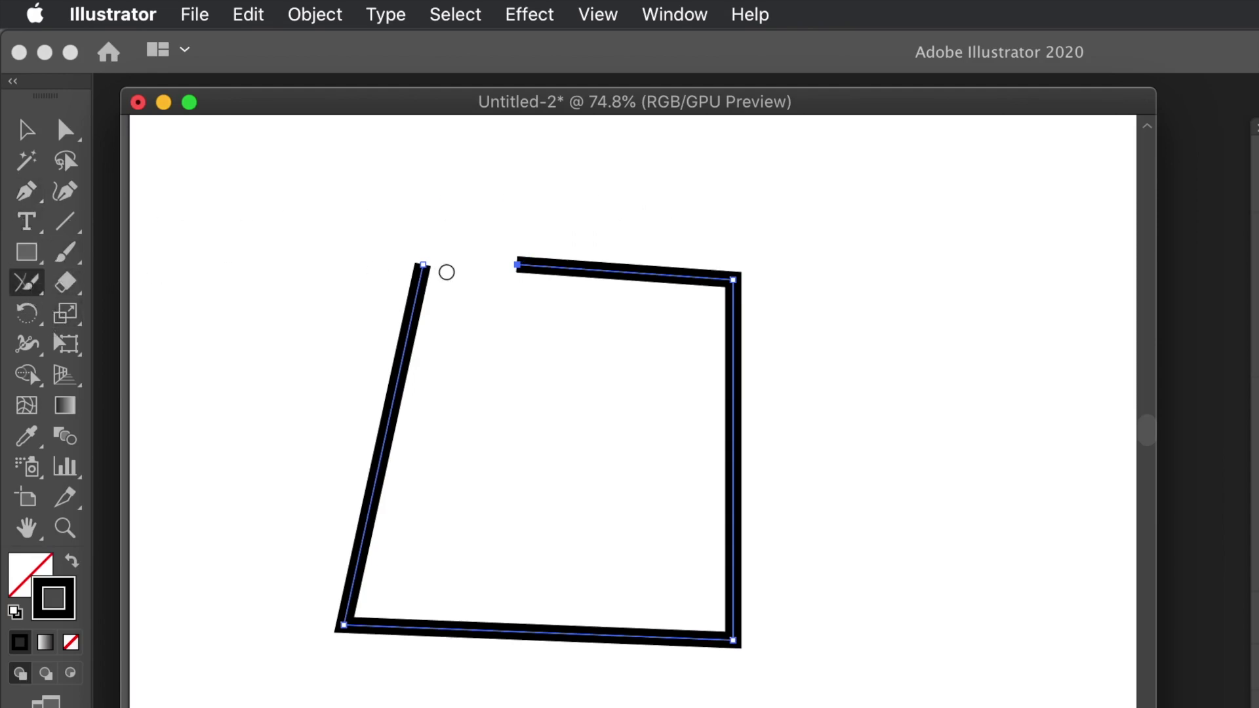
{"action": "mouse_move", "coordinate": [539, 262]}
{"action": "left_mouse_down"}
{"action": "mouse_move", "coordinate": [332, 272]}
{"action": "mouse_move", "coordinate": [443, 269]}
{"action": "left_mouse_up"}
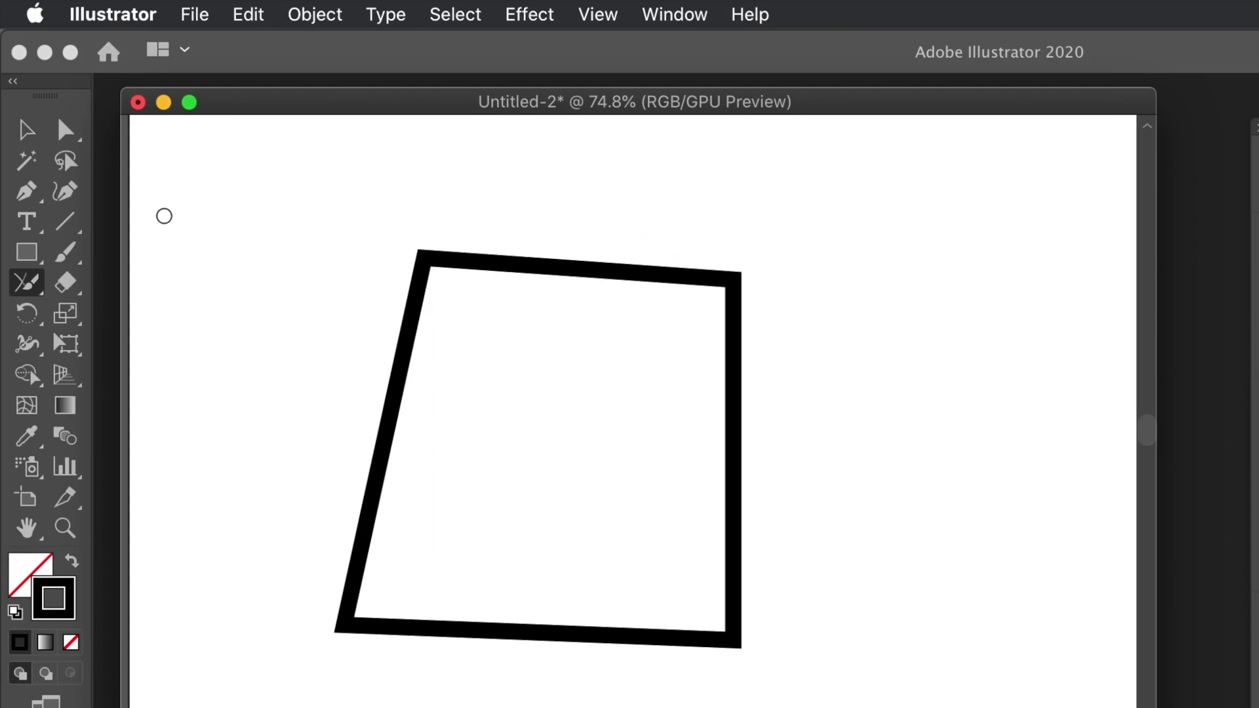
{"action": "left_click", "coordinate": [29, 134]}
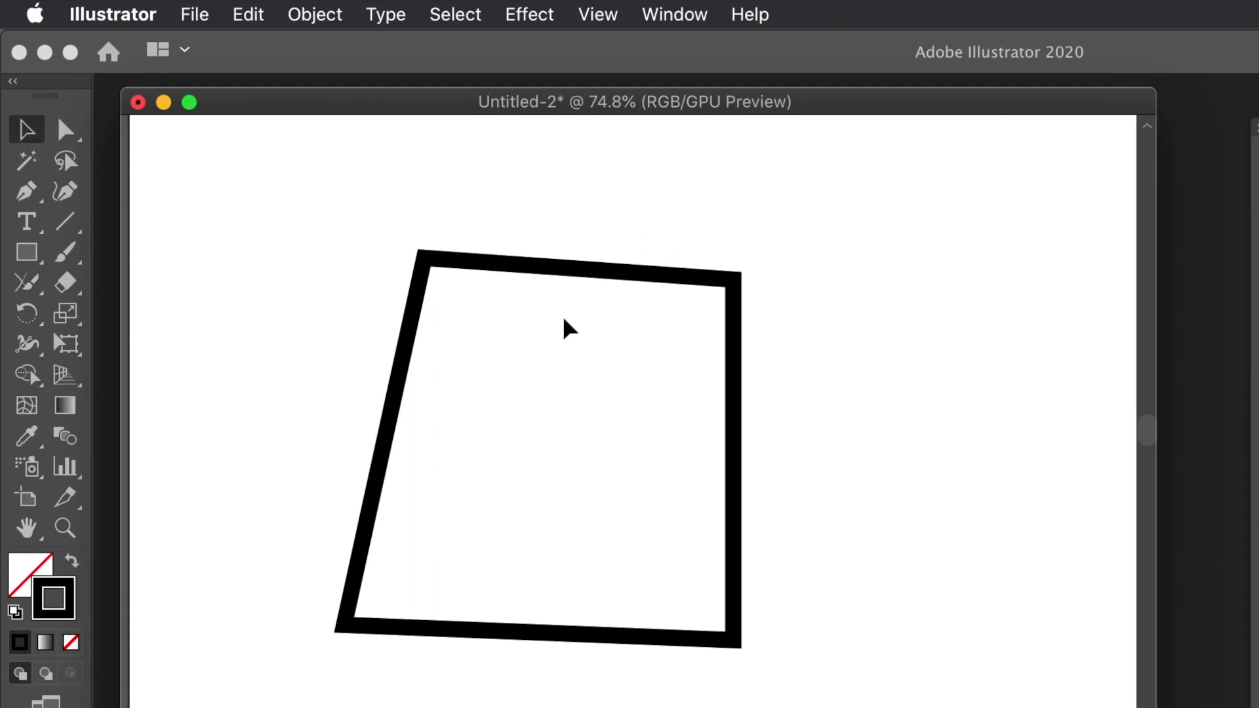
{"action": "left_click", "coordinate": [528, 269]}
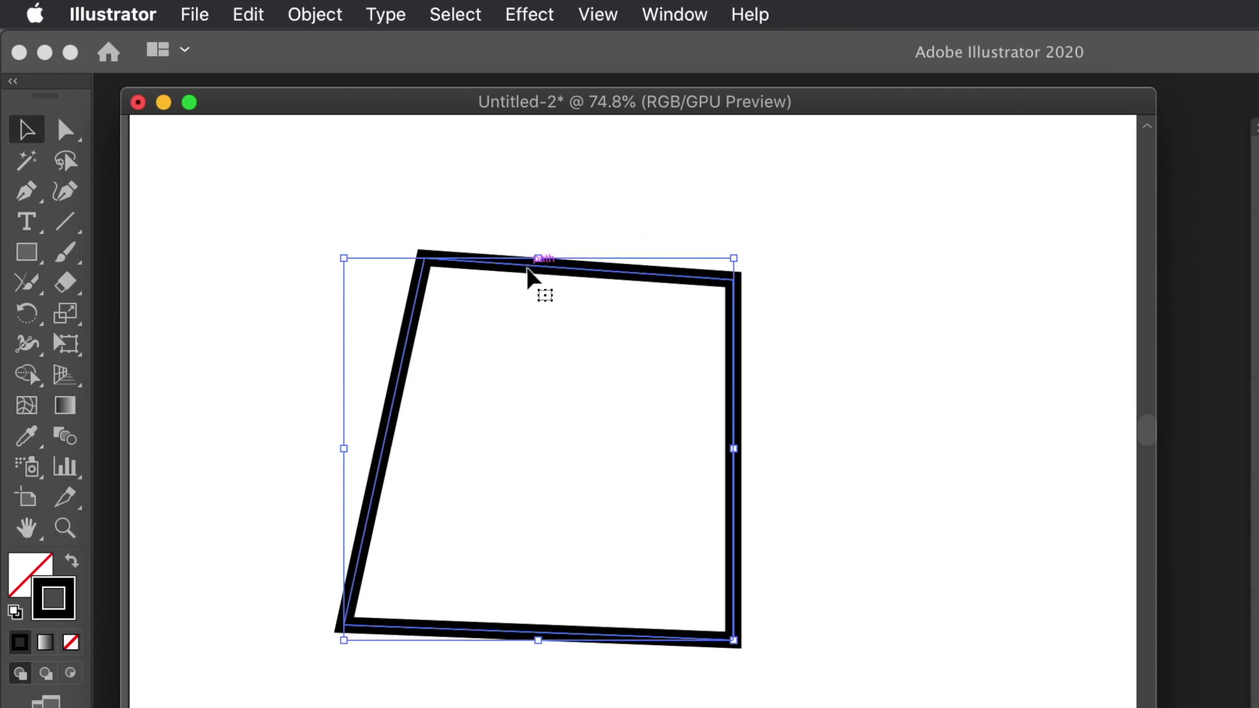
{"action": "key", "text": "Delete"}
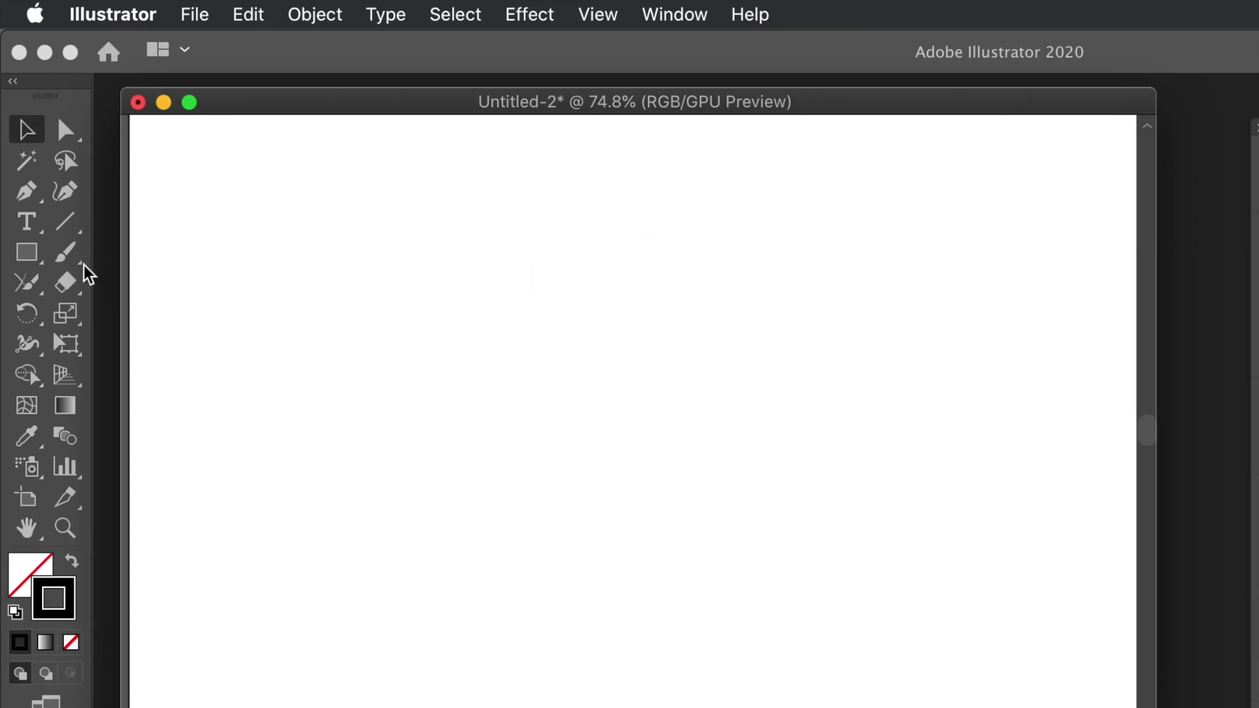
- Draw an open curved loop with the Curvature tool, anchors around left, bottom and right
{"action": "left_click", "coordinate": [69, 190]}
{"action": "left_click", "coordinate": [450, 246]}
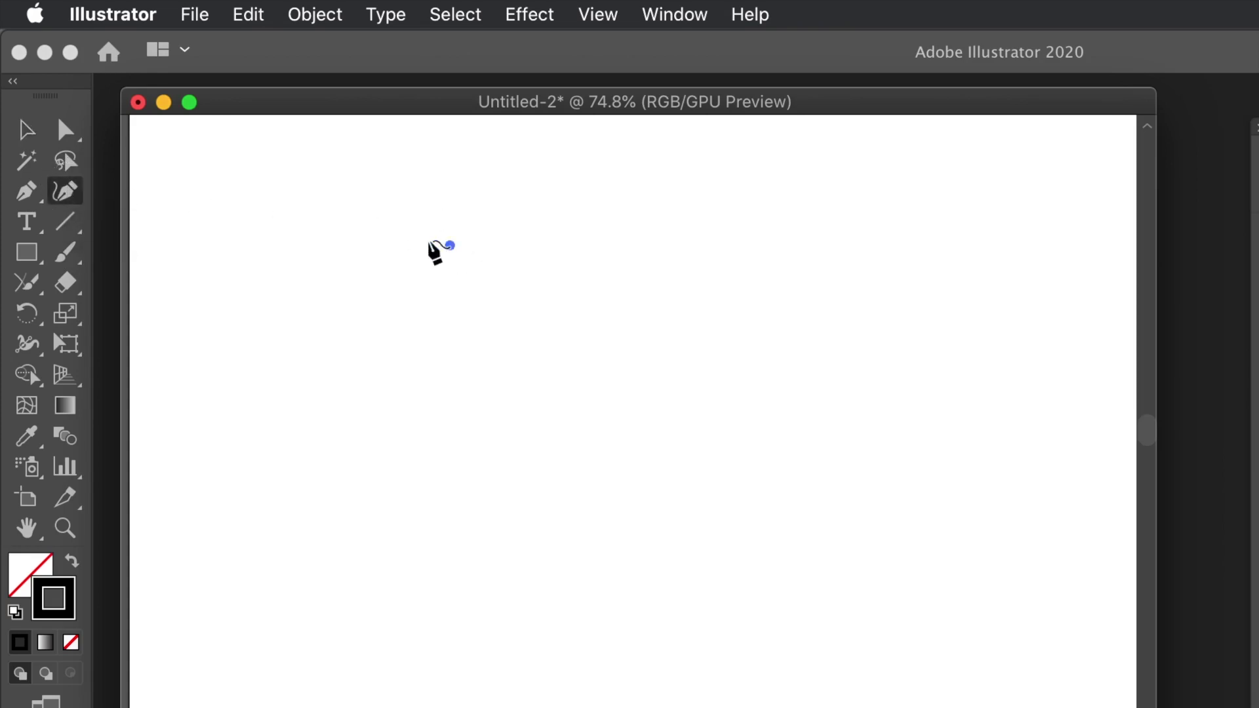
{"action": "left_click", "coordinate": [250, 378]}
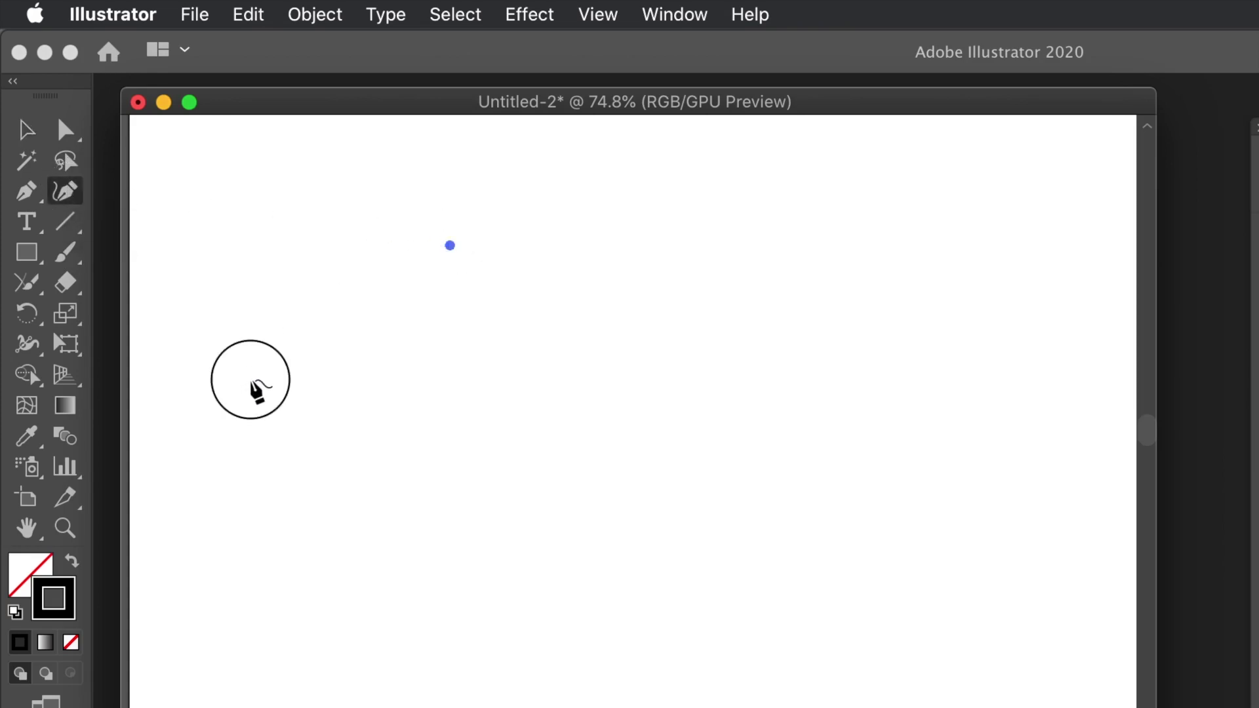
{"action": "left_click", "coordinate": [432, 597]}
{"action": "left_click", "coordinate": [666, 523]}
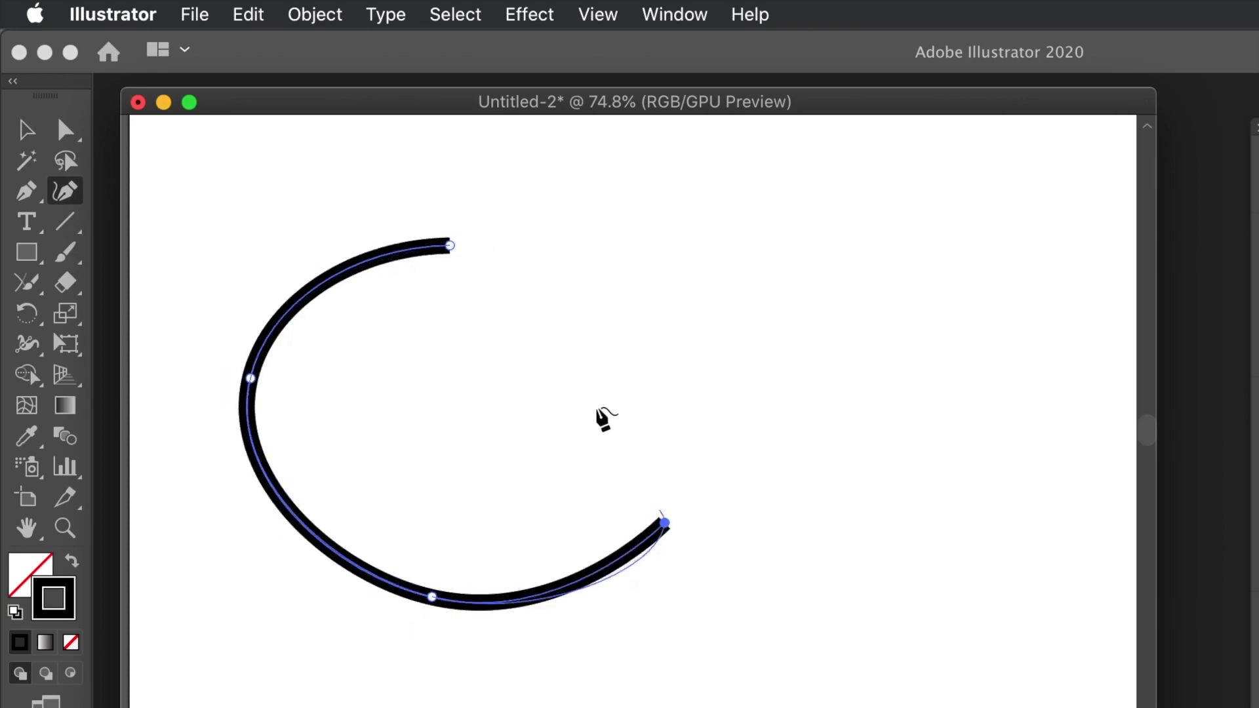
{"action": "key", "text": "Escape"}
{"action": "left_click", "coordinate": [572, 309]}
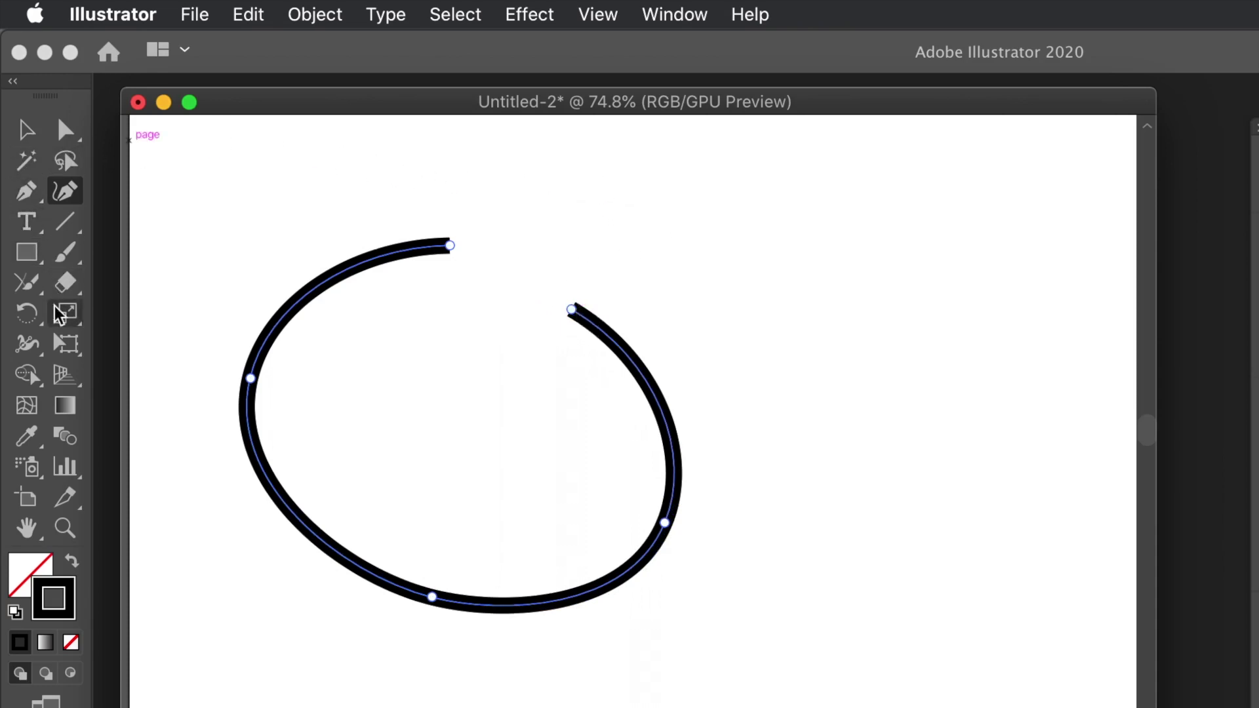
- Join the curve's open ends into a pointed top, then delete the teardrop loop
{"action": "left_click", "coordinate": [27, 282]}
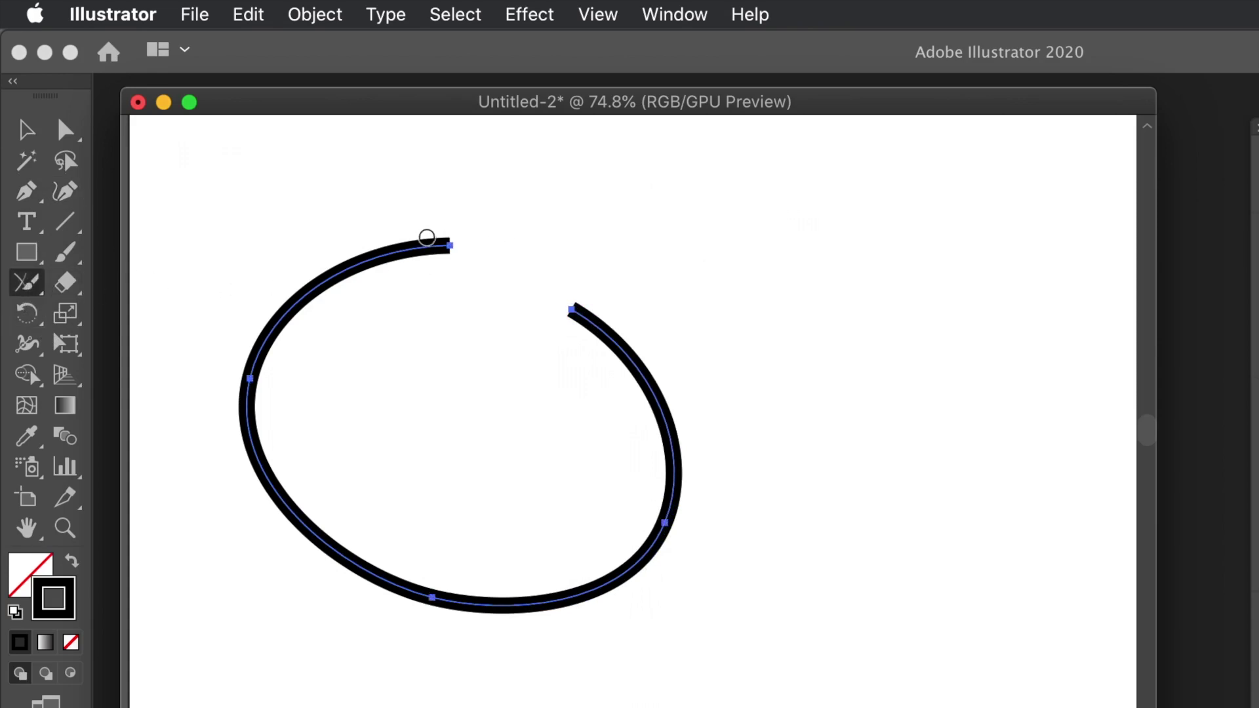
{"action": "mouse_move", "coordinate": [427, 237]}
{"action": "left_mouse_down"}
{"action": "mouse_move", "coordinate": [576, 304]}
{"action": "mouse_move", "coordinate": [577, 317]}
{"action": "left_mouse_up"}
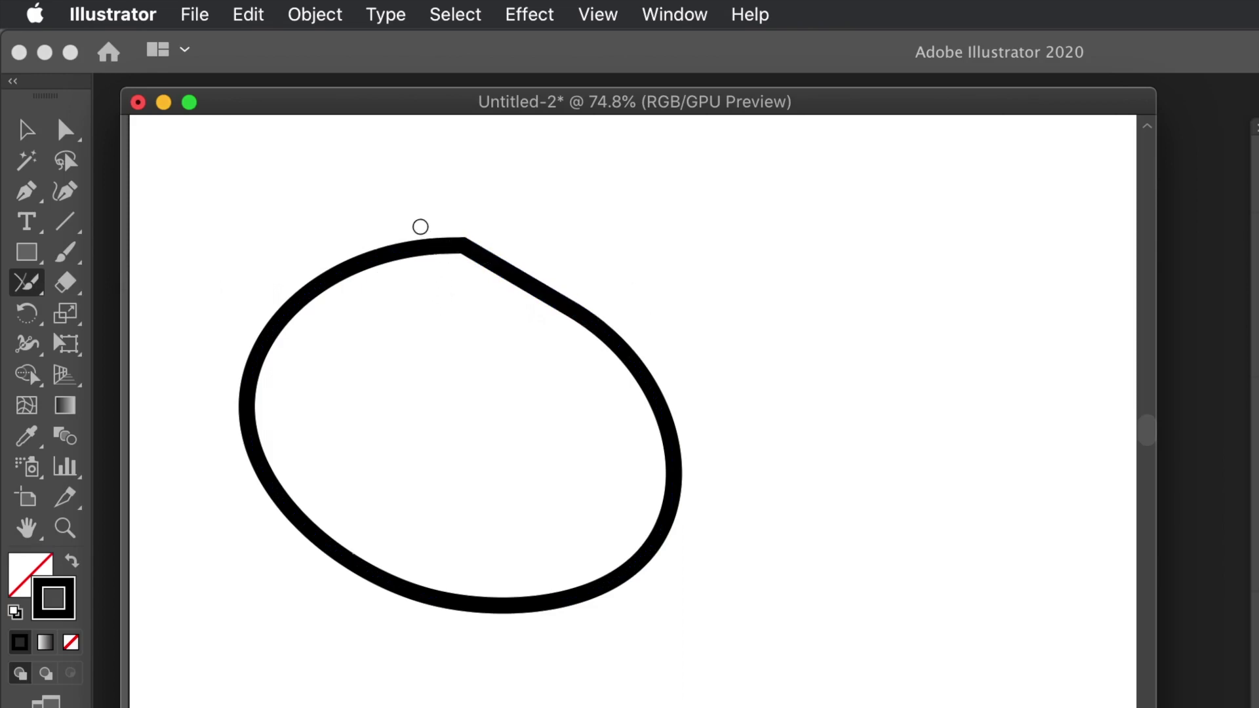
{"action": "left_click", "coordinate": [36, 133]}
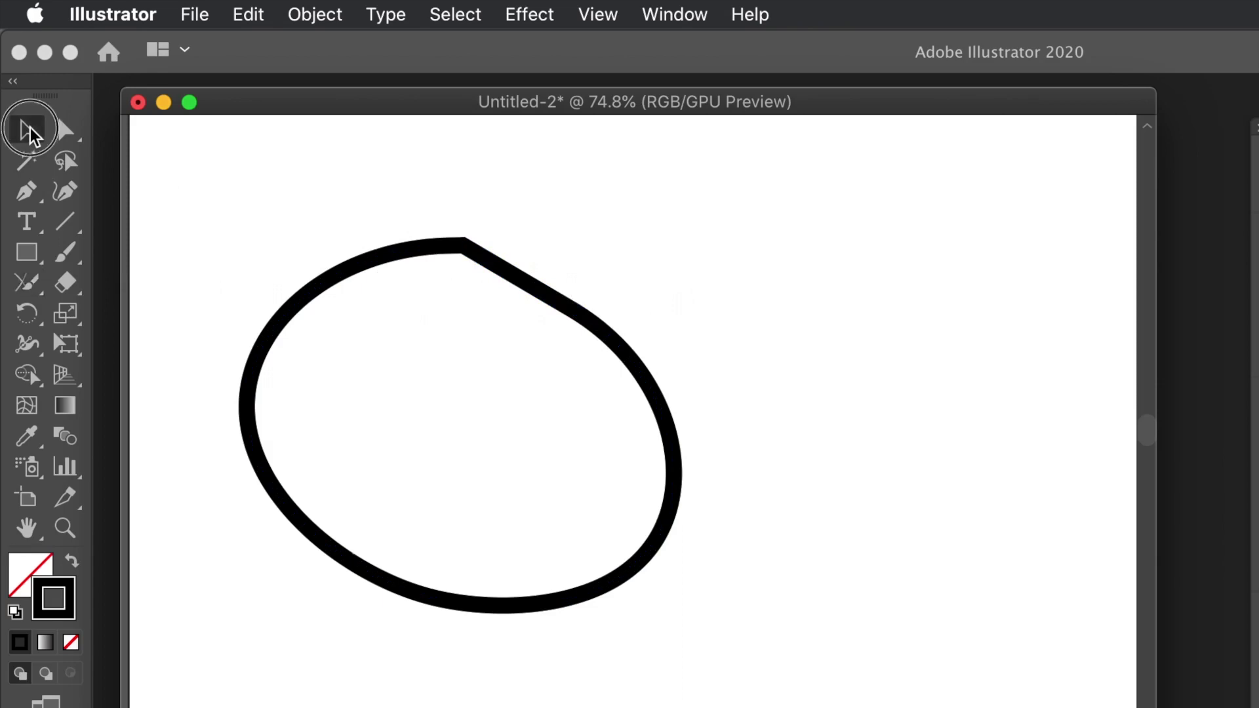
{"action": "left_click", "coordinate": [417, 248]}
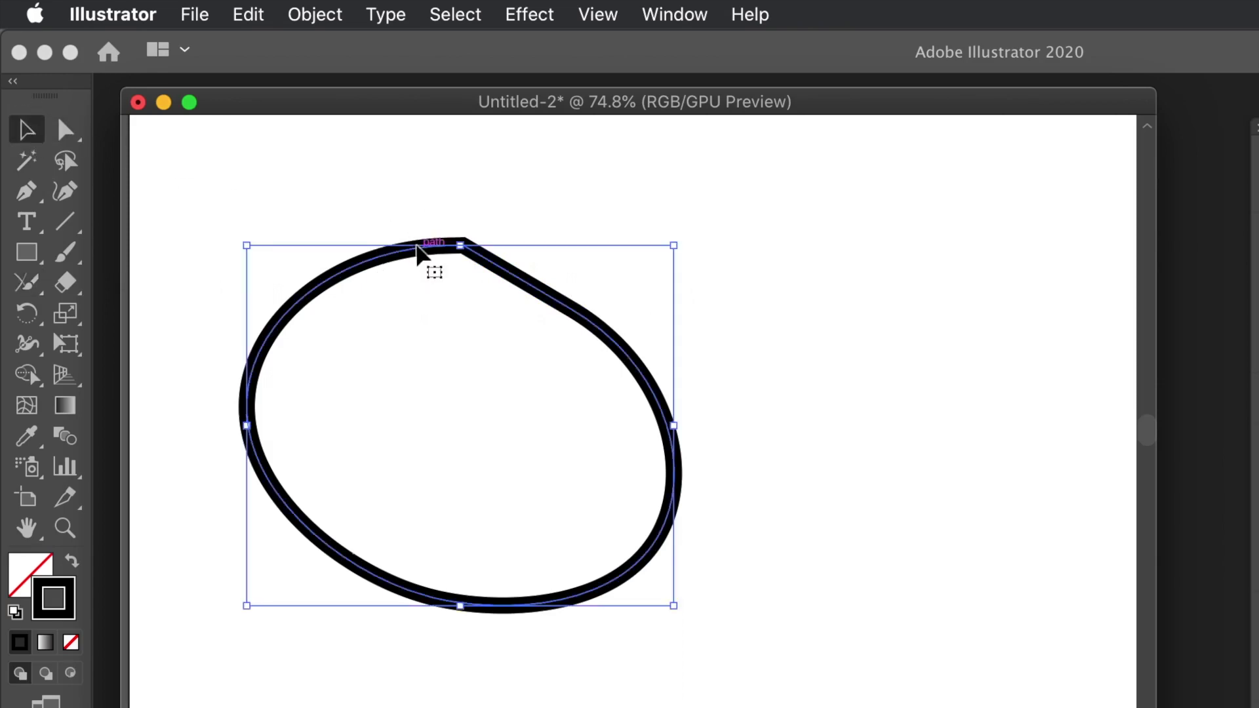
{"action": "key", "text": "Delete"}
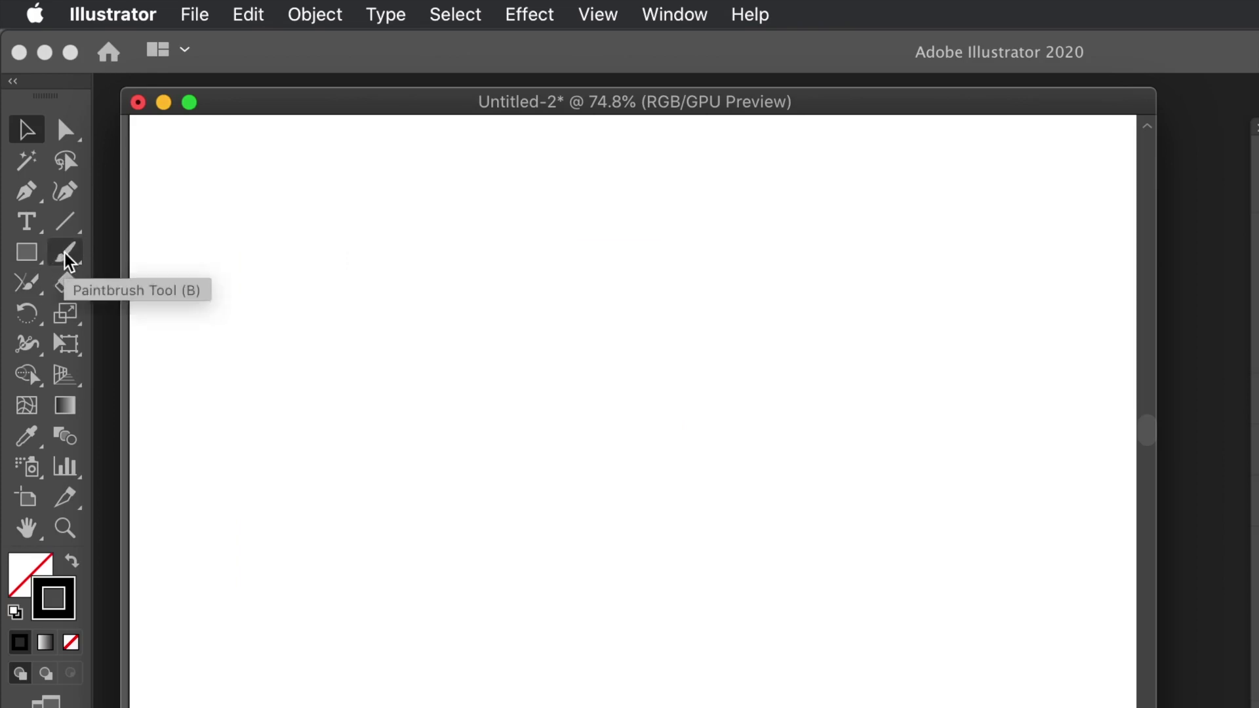
{"action": "left_click", "coordinate": [66, 193]}
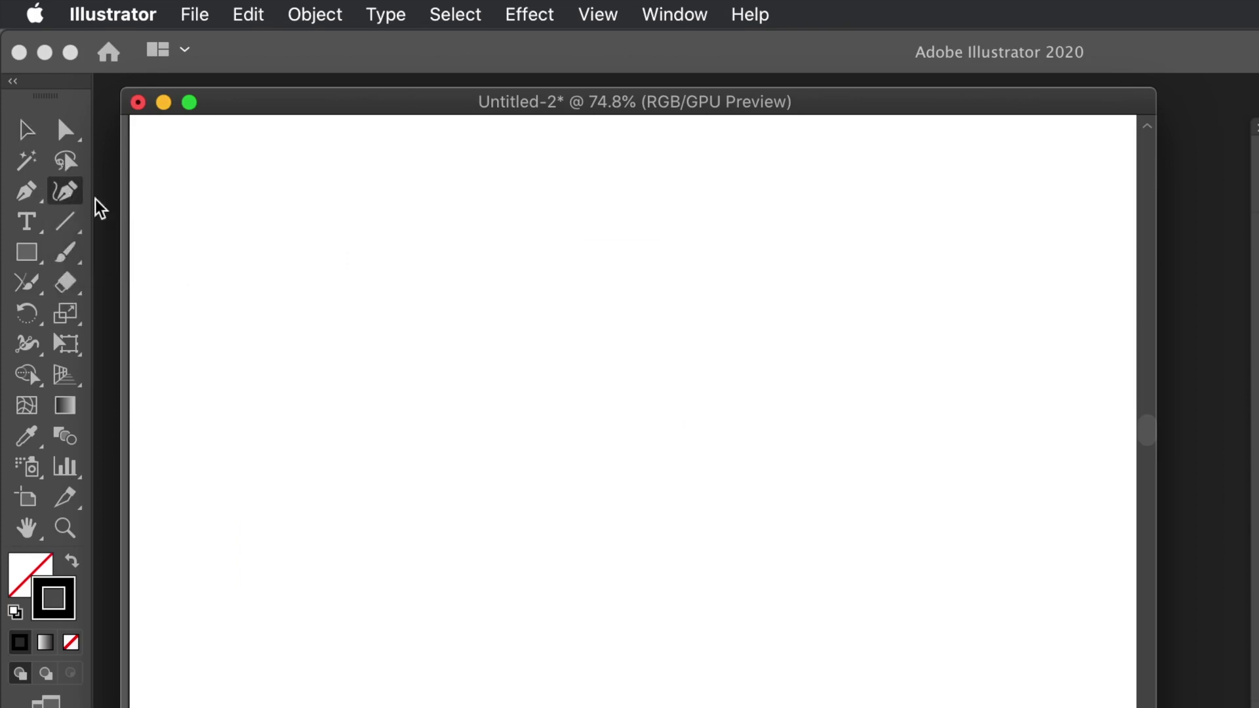
{"action": "left_click", "coordinate": [246, 446]}
{"action": "left_click", "coordinate": [386, 272]}
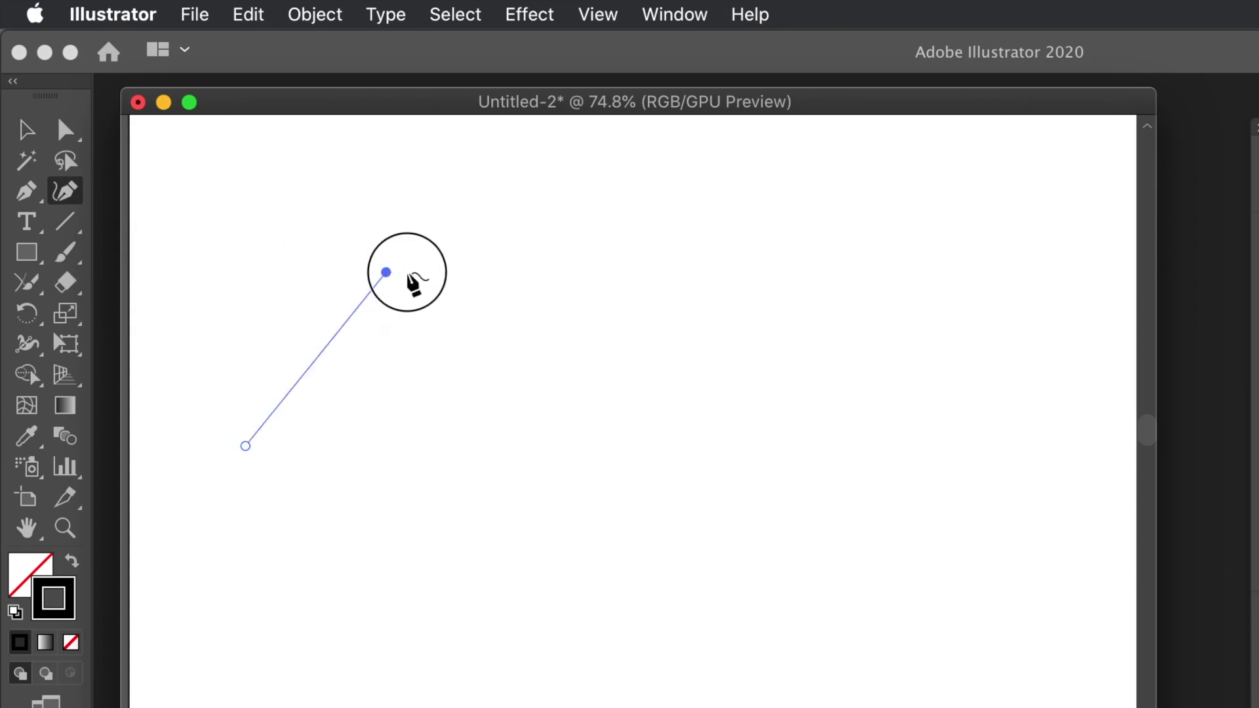
{"action": "mouse_move", "coordinate": [387, 272]}
{"action": "left_mouse_down"}
{"action": "mouse_move", "coordinate": [430, 272]}
{"action": "mouse_move", "coordinate": [441, 253]}
{"action": "mouse_move", "coordinate": [391, 220]}
{"action": "left_mouse_up"}
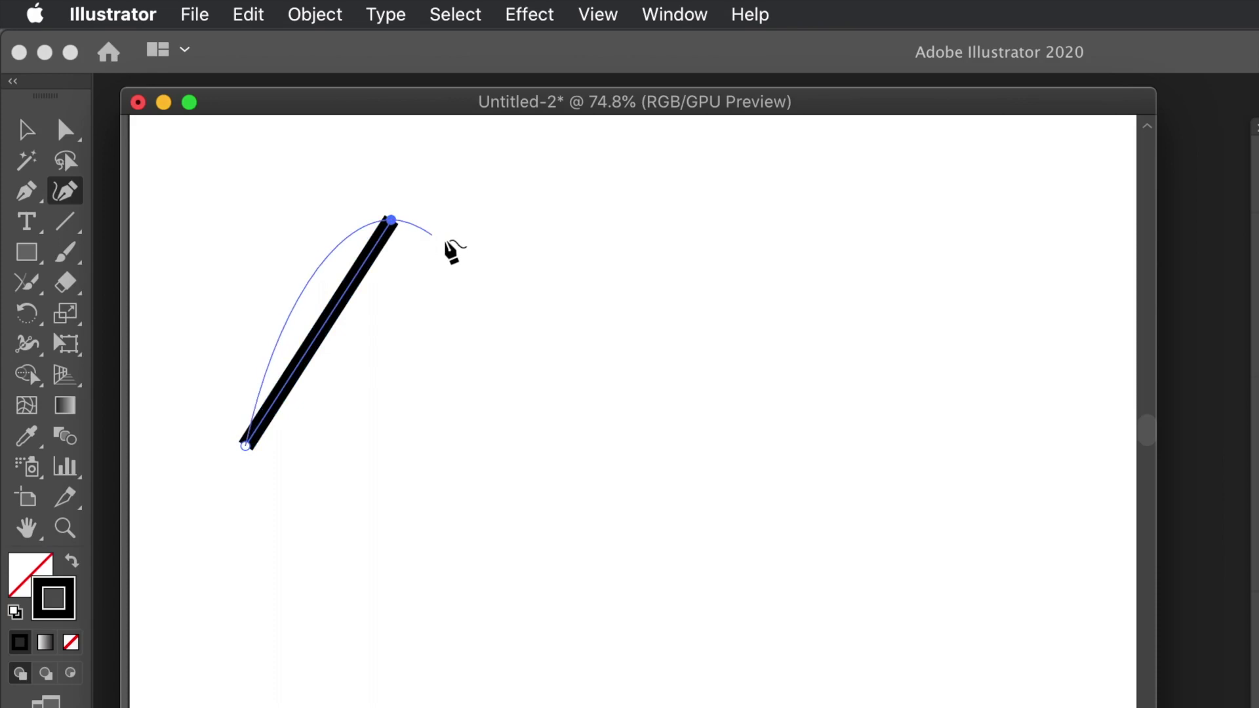
{"action": "left_click", "coordinate": [487, 215]}
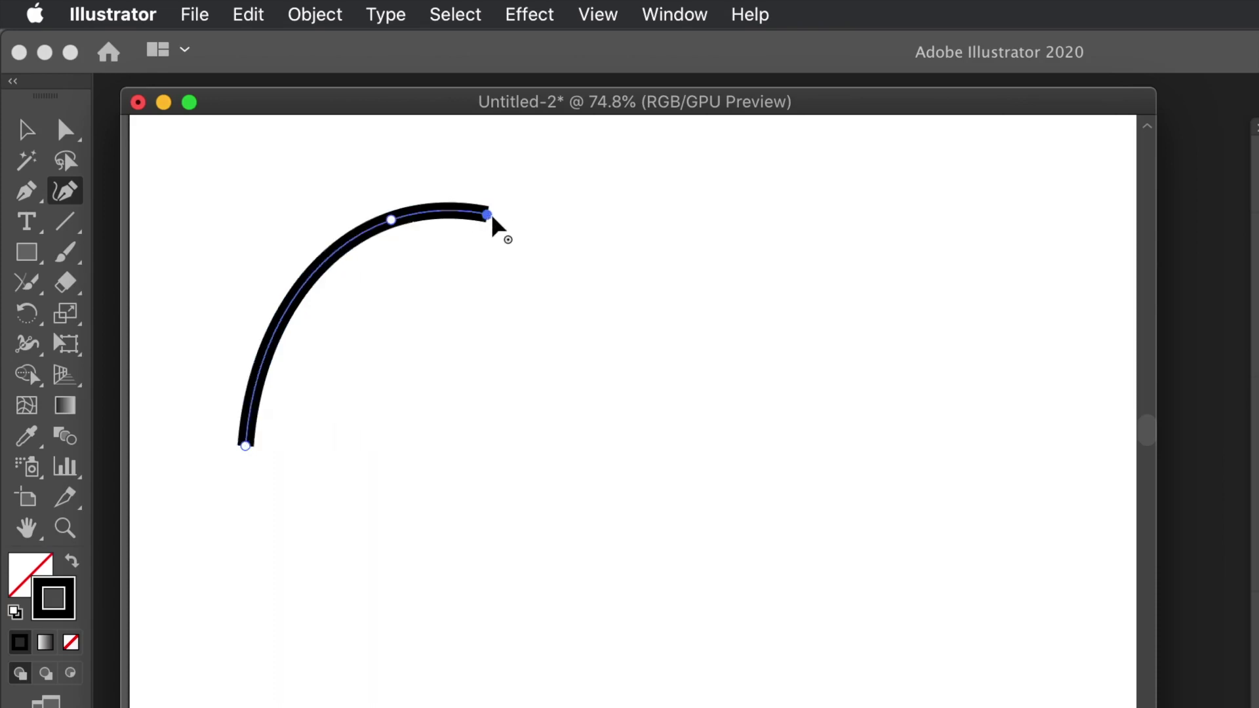
{"action": "left_click", "coordinate": [757, 398]}
{"action": "key", "text": "Escape"}
{"action": "left_click", "coordinate": [667, 564]}
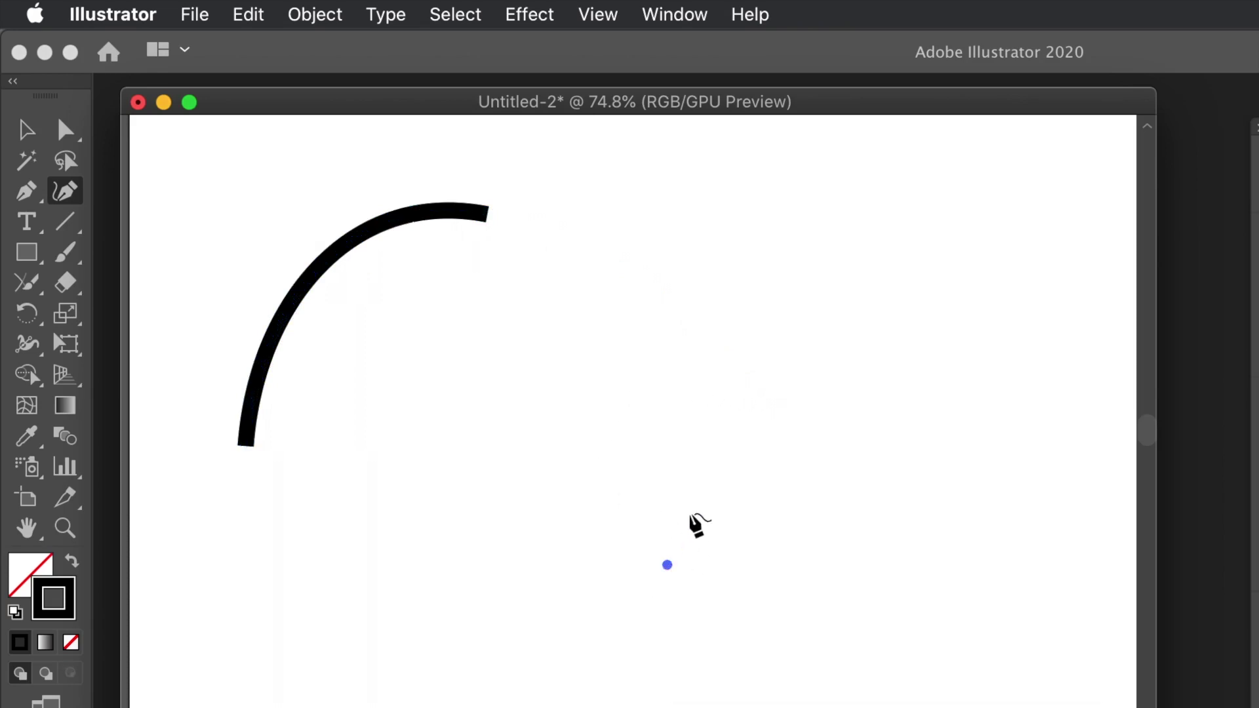
{"action": "left_click", "coordinate": [588, 279]}
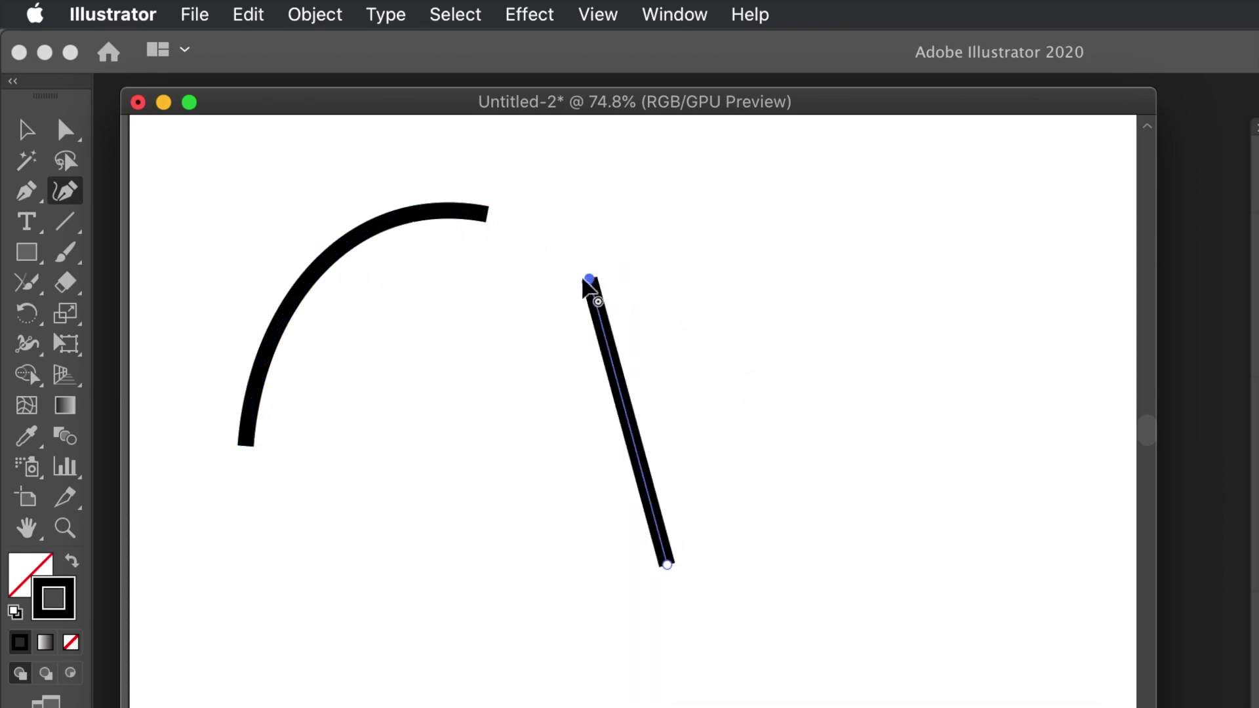
{"action": "left_click", "coordinate": [550, 244]}
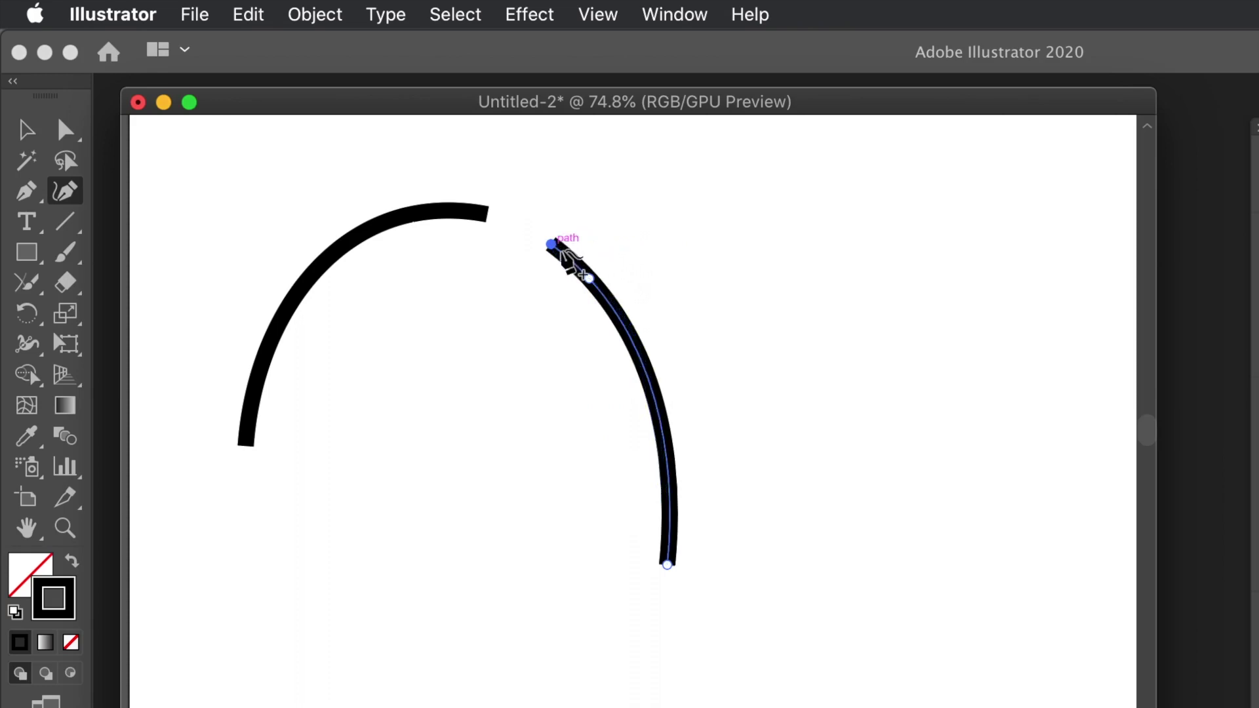
{"action": "key", "text": "super+a"}
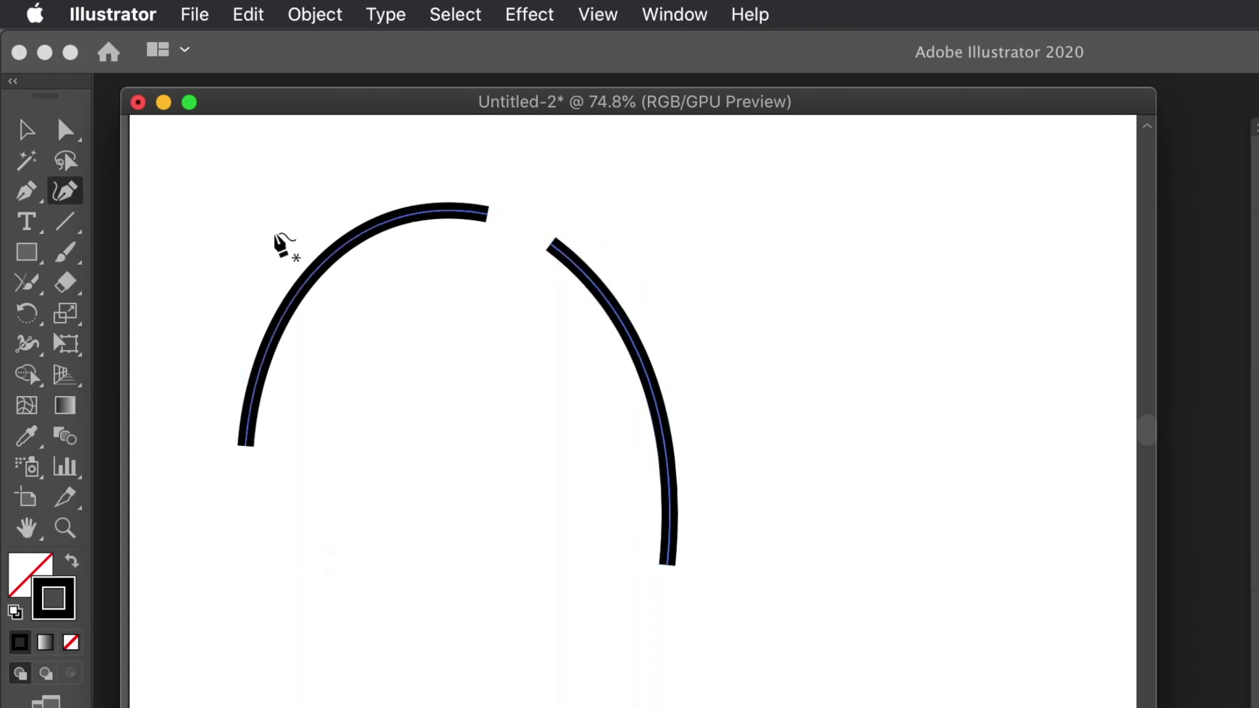
{"action": "left_click", "coordinate": [30, 288]}
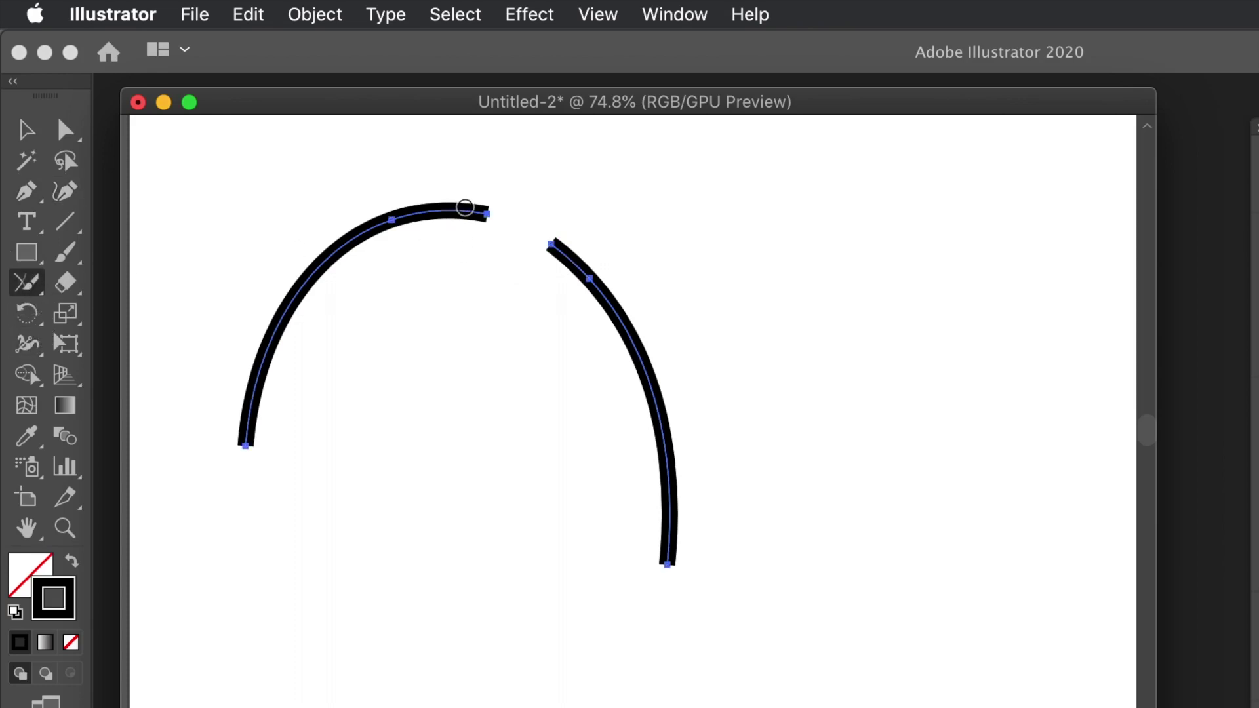
{"action": "left_click_drag", "start_coordinate": [465, 207], "coordinate": [556, 245]}
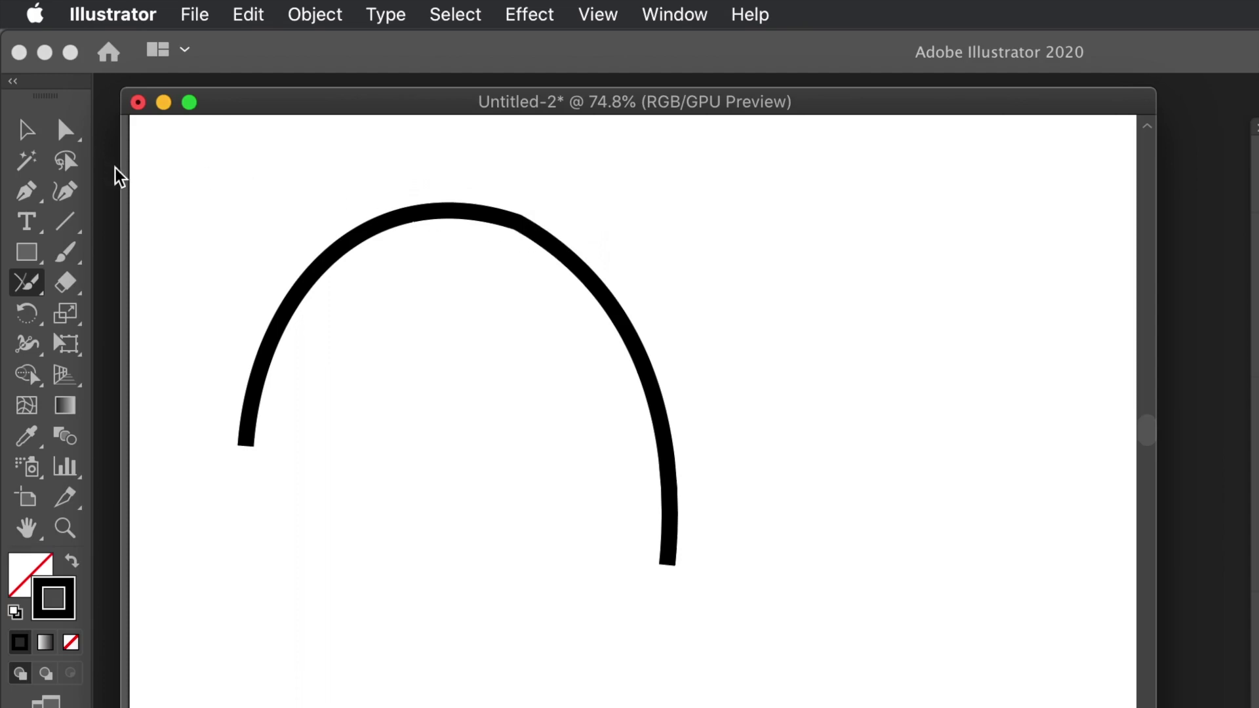
{"action": "key", "text": "super+a"}
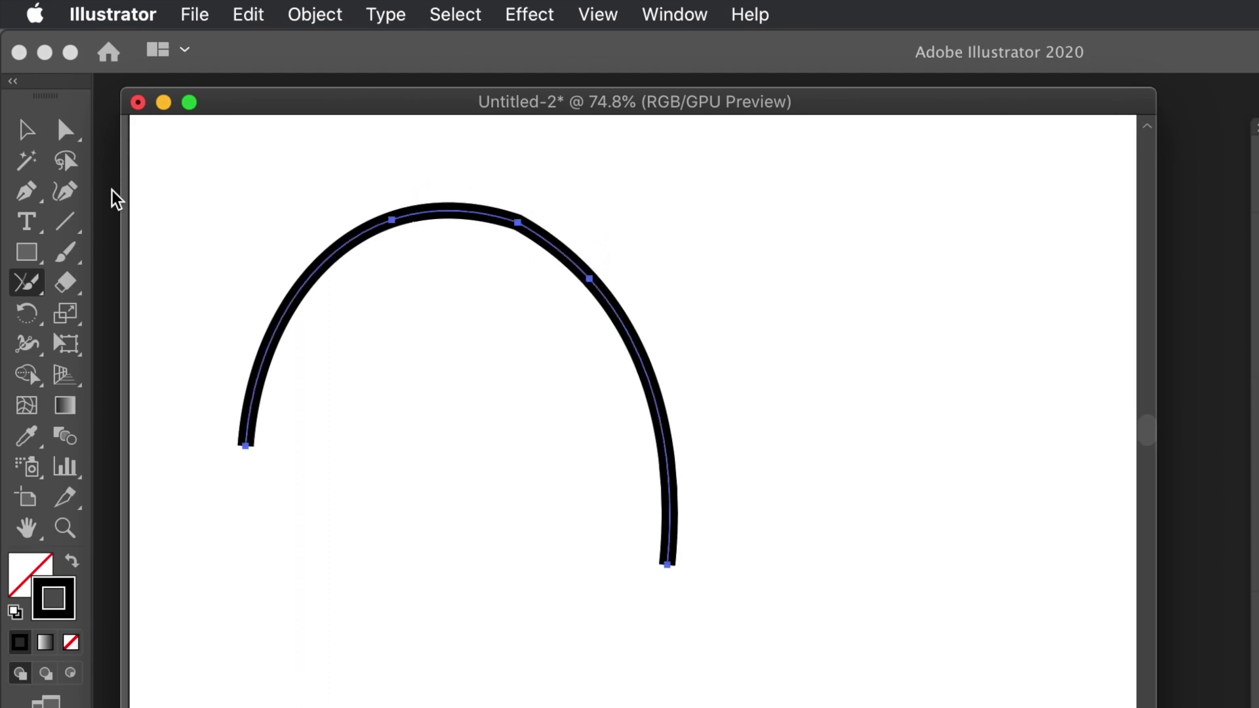
{"action": "key", "text": "Delete"}
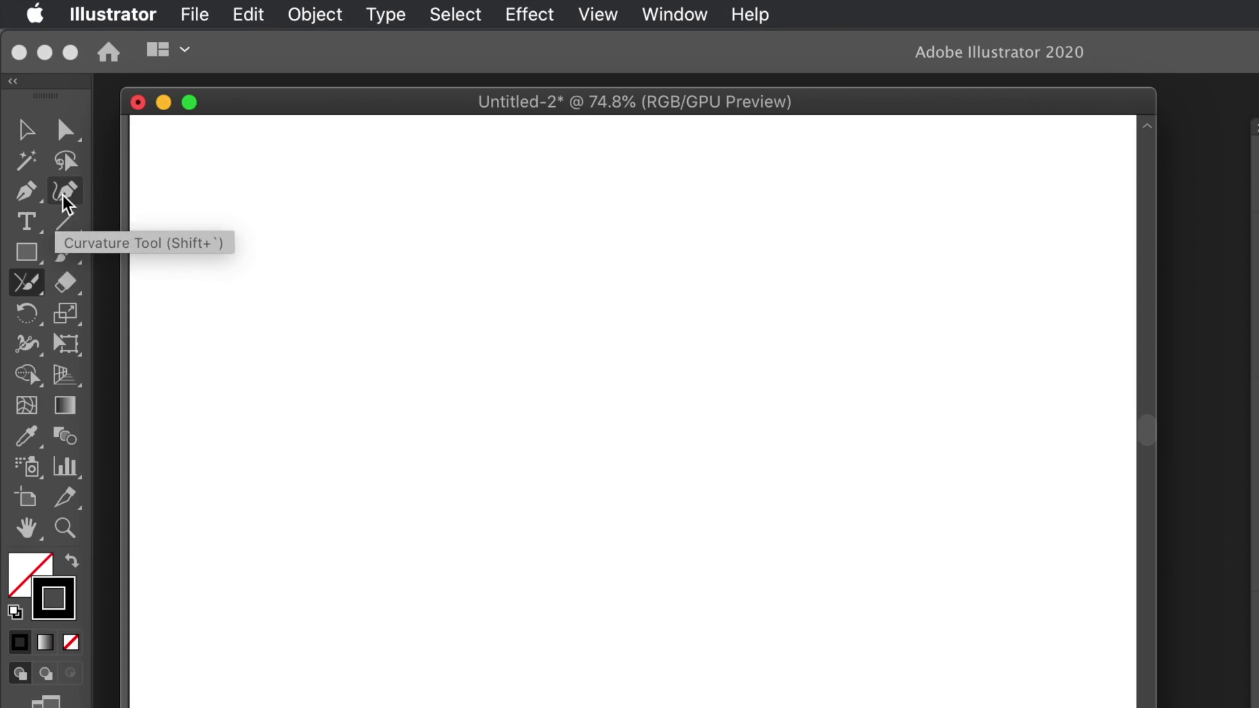
- With the Pen tool, draw an up-right line and a second line slanting down from its tip
{"action": "left_click", "coordinate": [23, 194]}
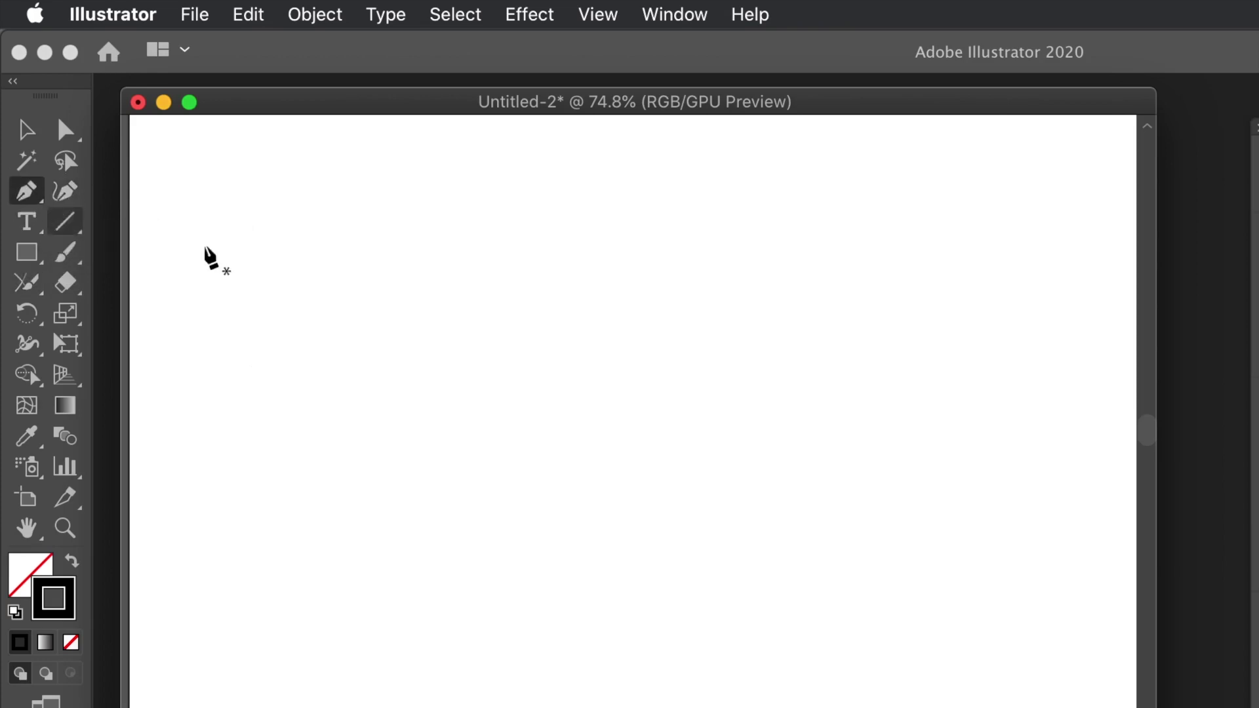
{"action": "left_click", "coordinate": [249, 398]}
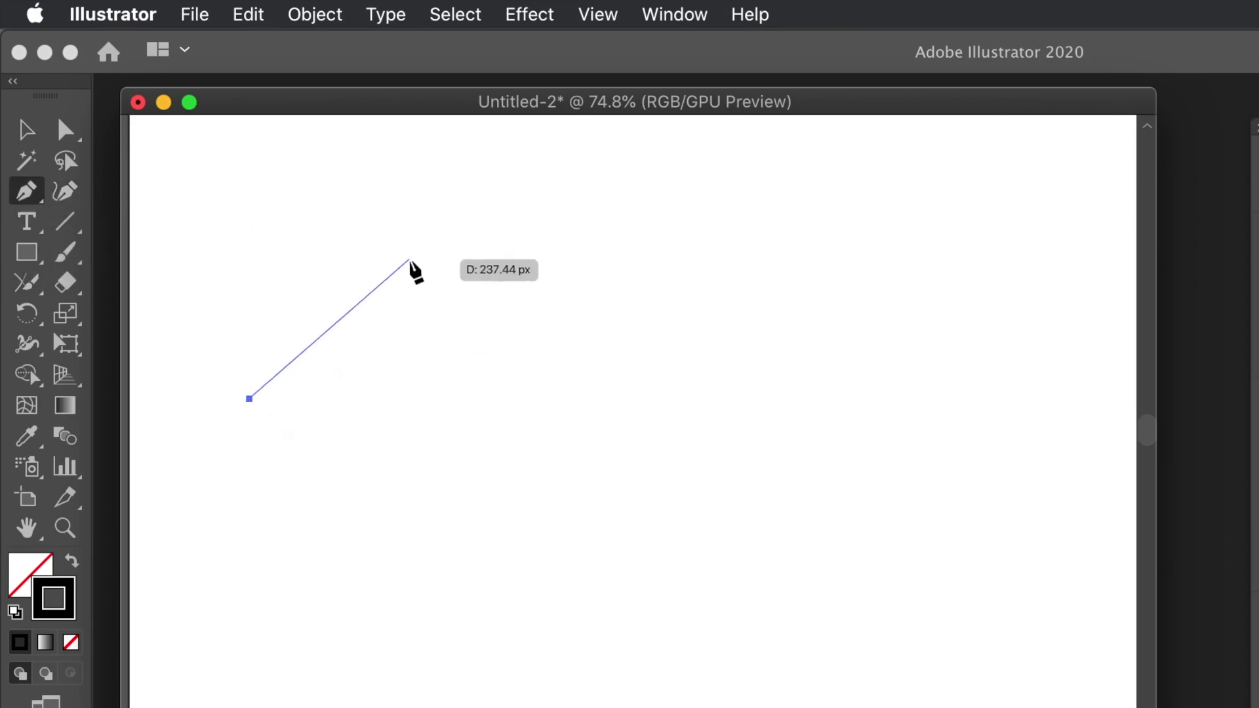
{"action": "left_click", "coordinate": [410, 260]}
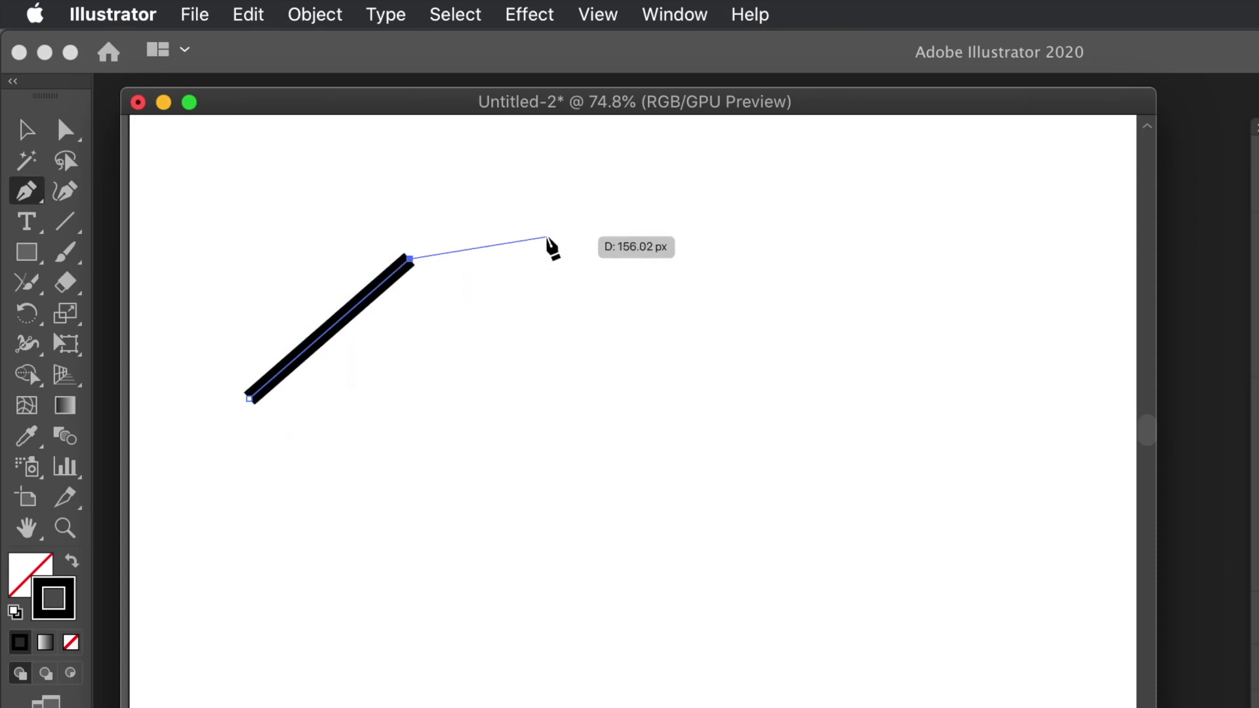
{"action": "key", "text": "Escape"}
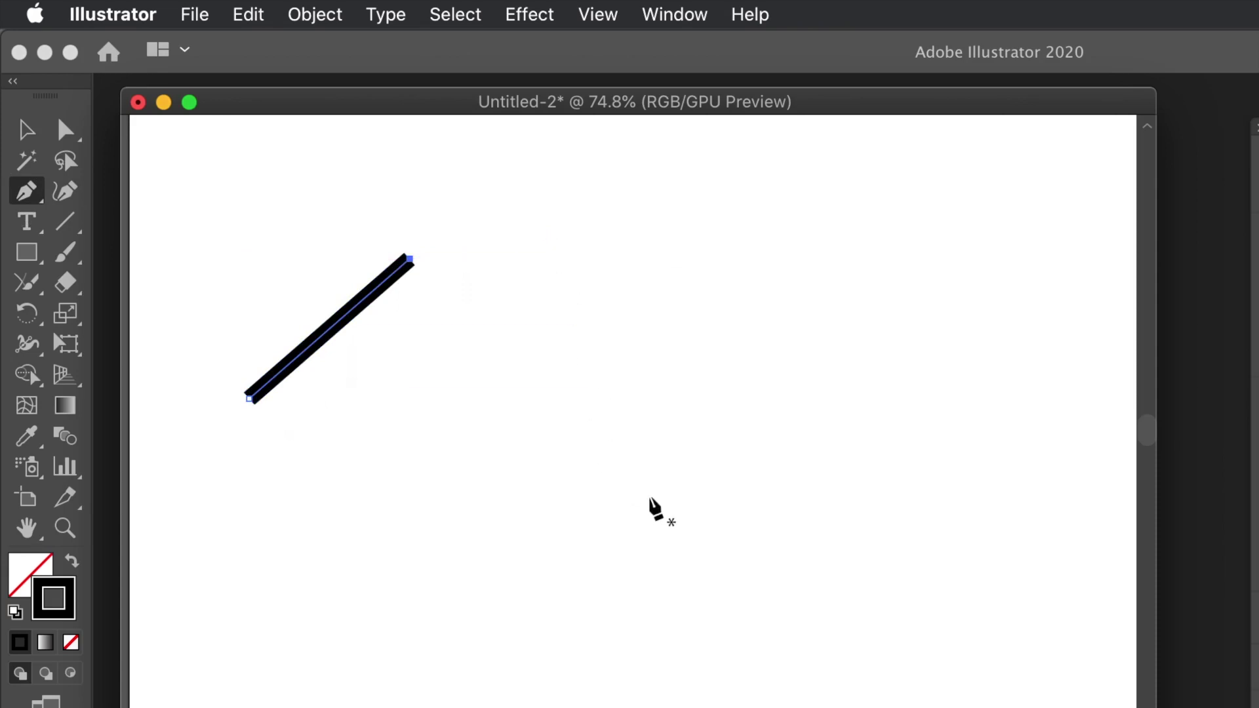
{"action": "left_click", "coordinate": [608, 551]}
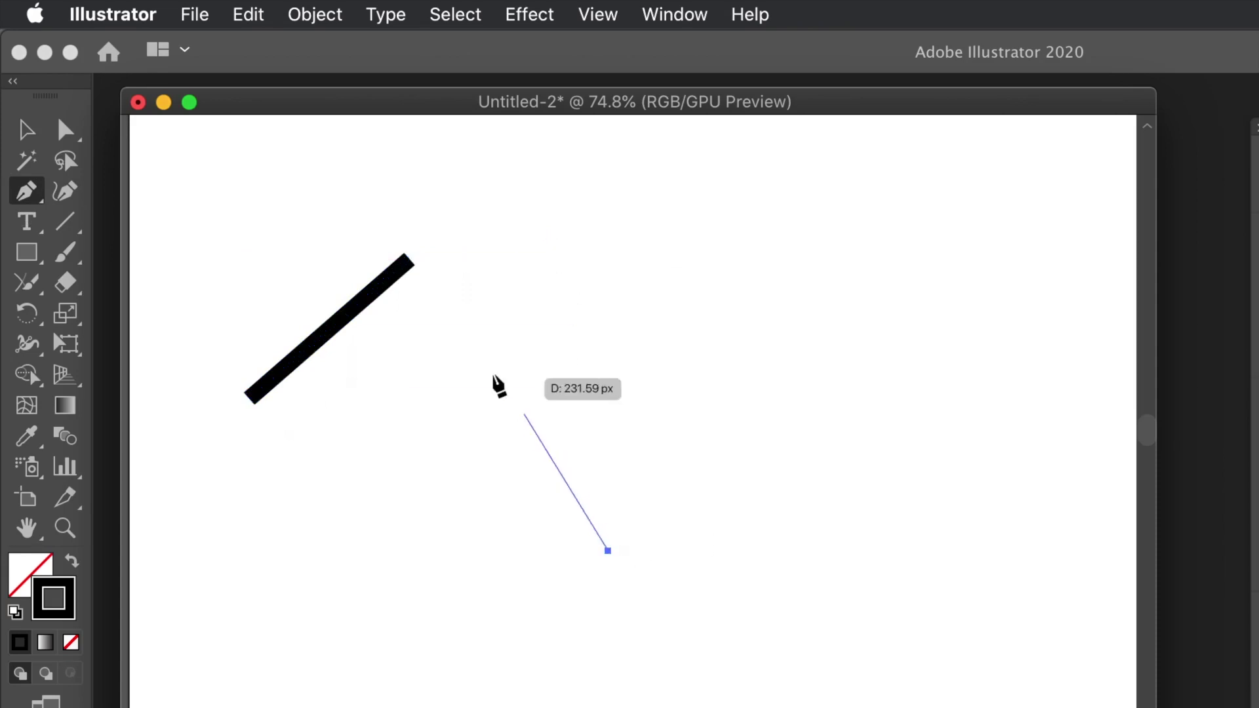
{"action": "left_click", "coordinate": [457, 285]}
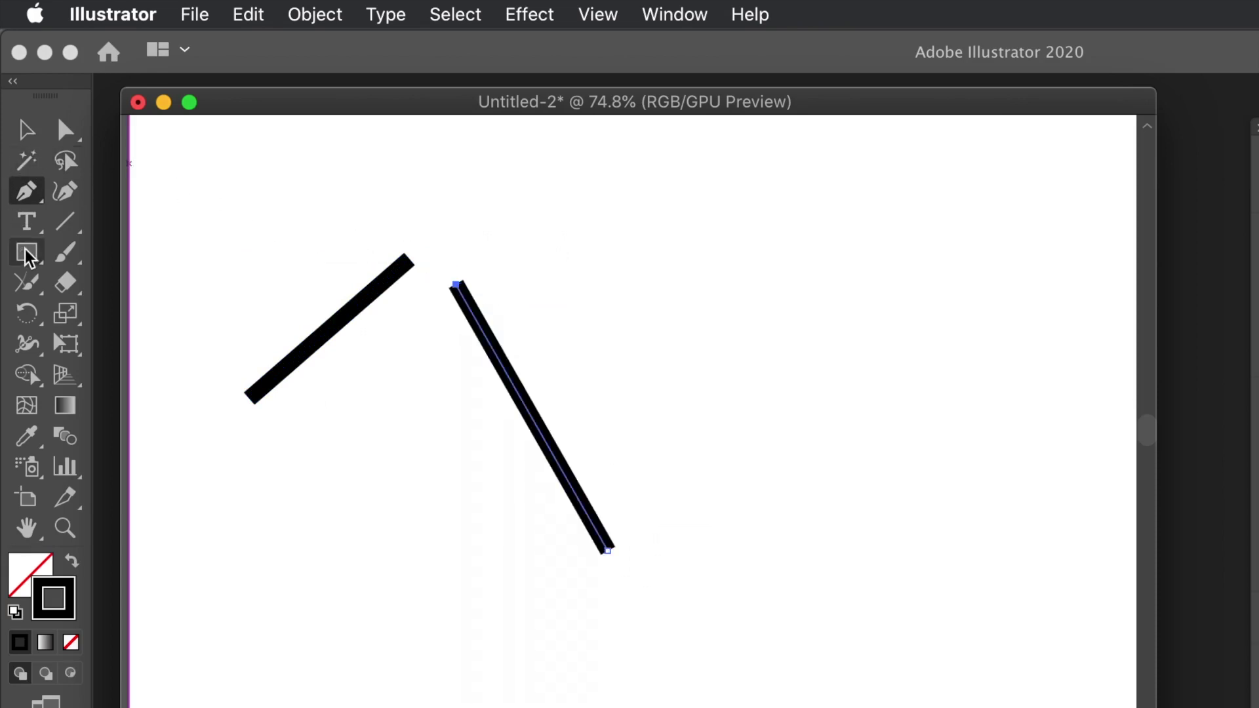
- Select both lines and scrub their top ends together into a sharp peak
{"action": "key", "text": "super+a"}
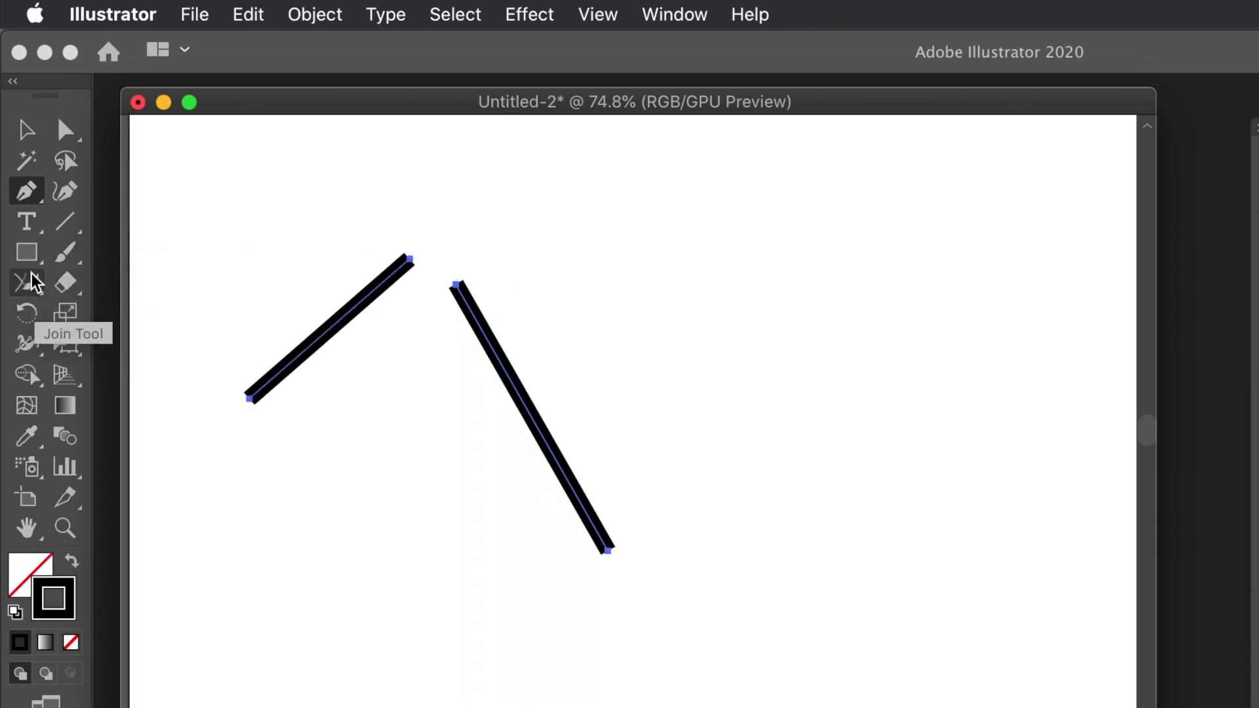
{"action": "left_click", "coordinate": [33, 284]}
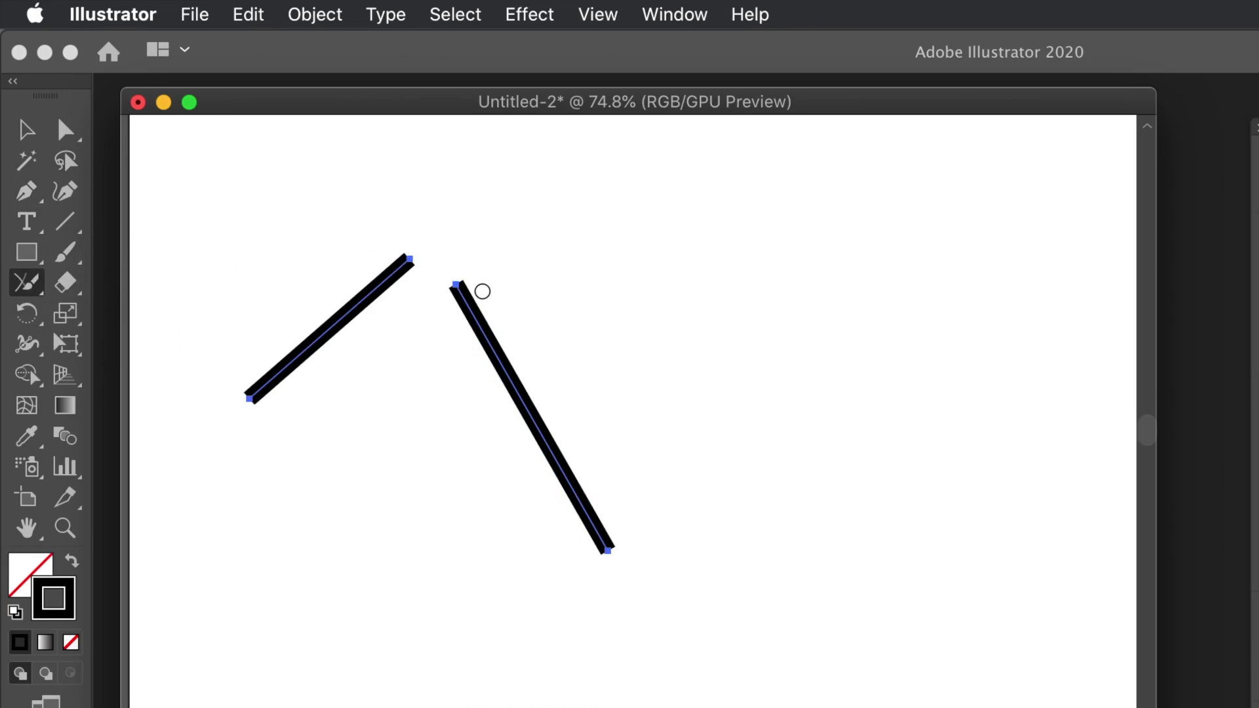
{"action": "mouse_move", "coordinate": [482, 291]}
{"action": "left_mouse_down"}
{"action": "mouse_move", "coordinate": [413, 273]}
{"action": "mouse_move", "coordinate": [371, 243]}
{"action": "left_mouse_up"}
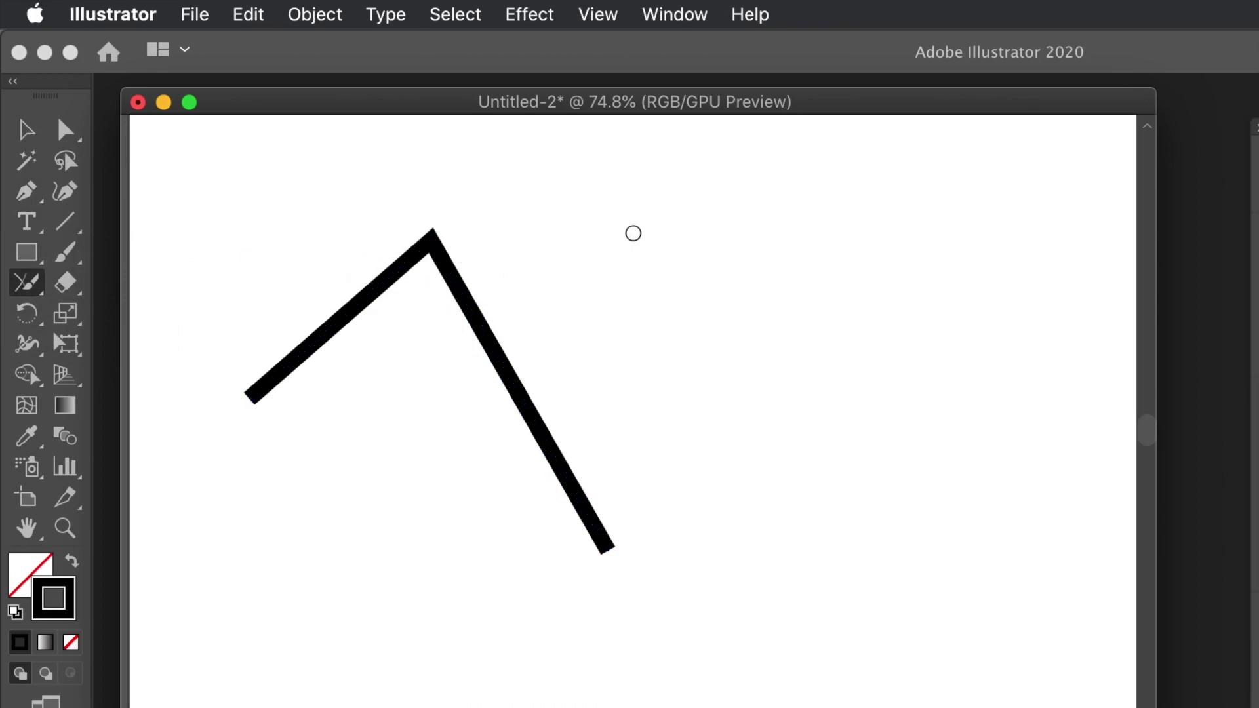
{"action": "key", "text": "super+a"}
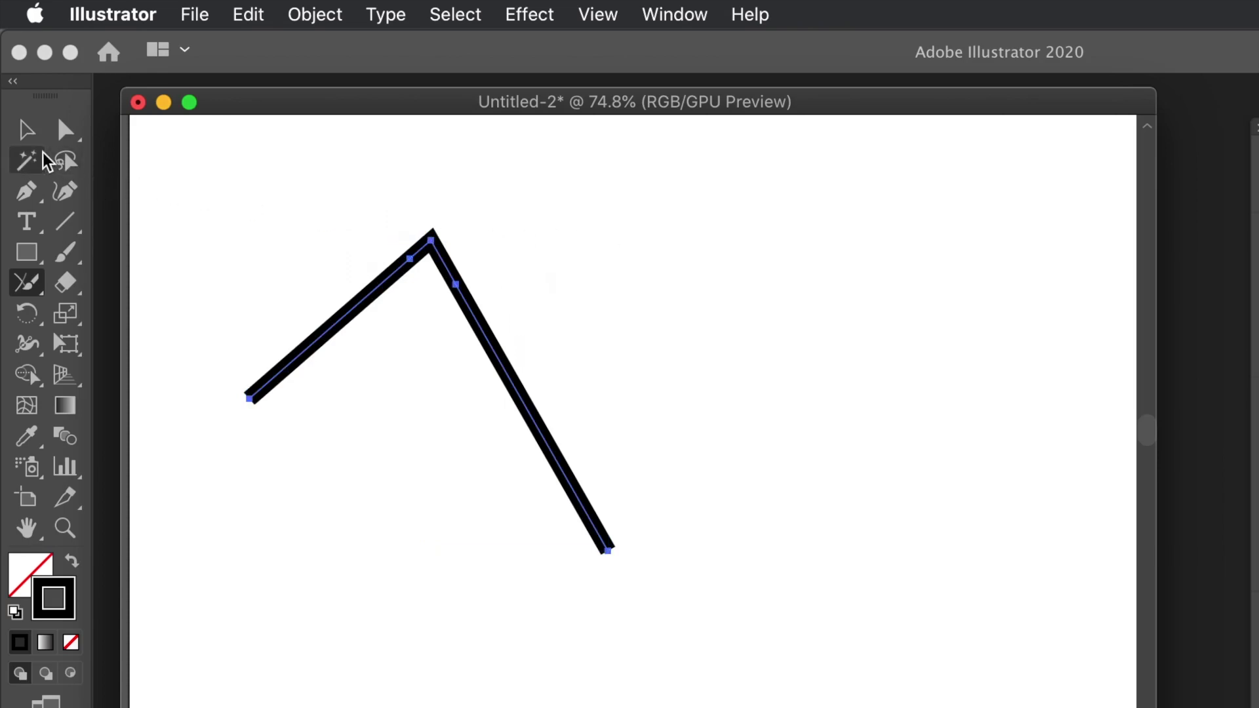
- Undo the join and rotate the right-hand line upright
{"action": "key", "text": "super+z"}
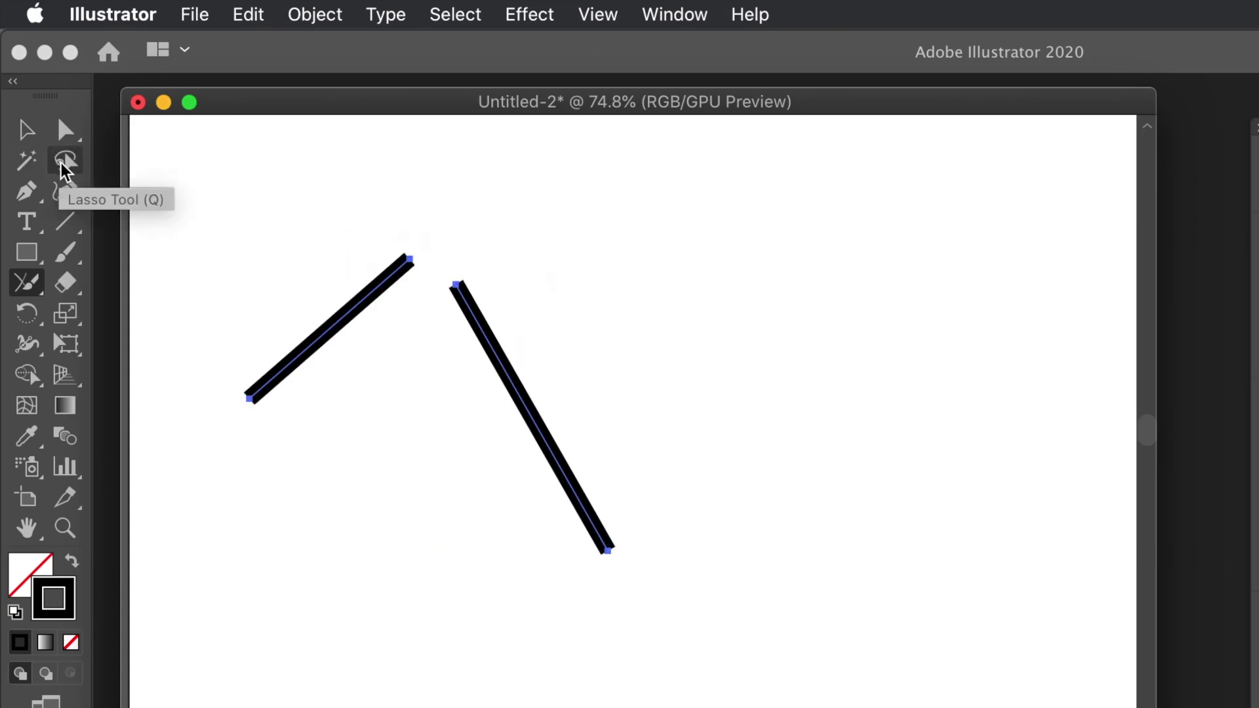
{"action": "left_click", "coordinate": [10, 138]}
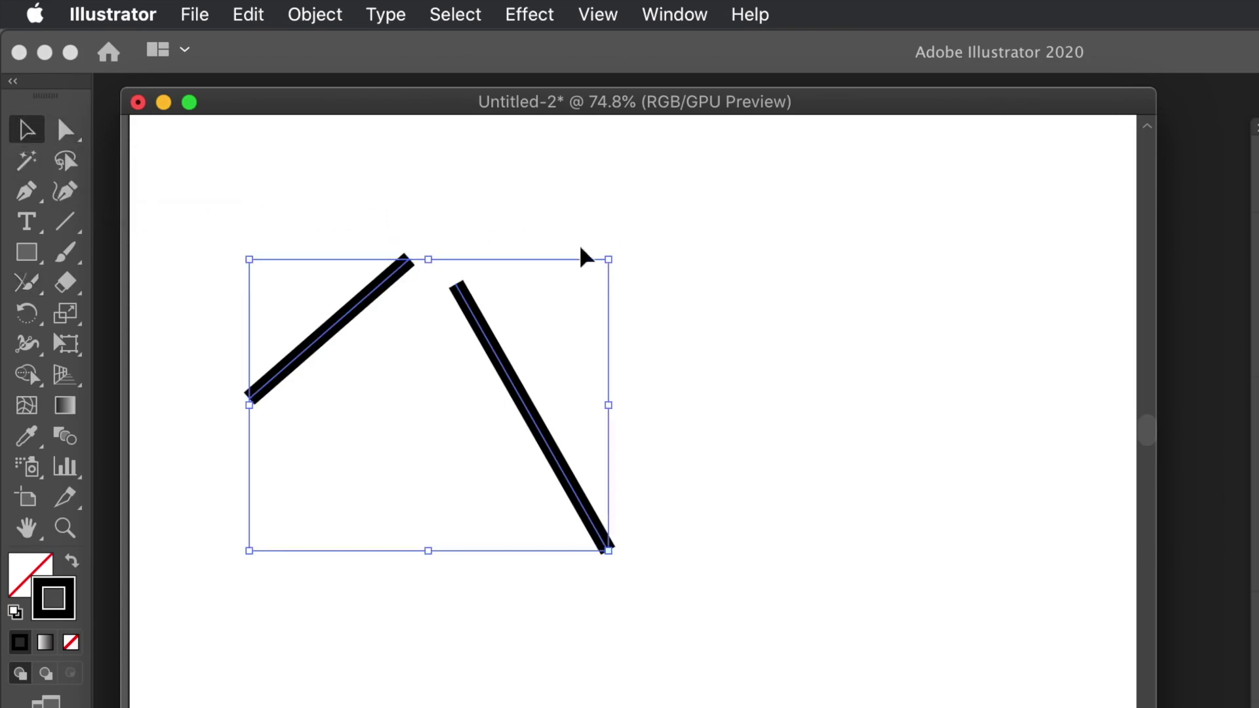
{"action": "left_click", "coordinate": [674, 278]}
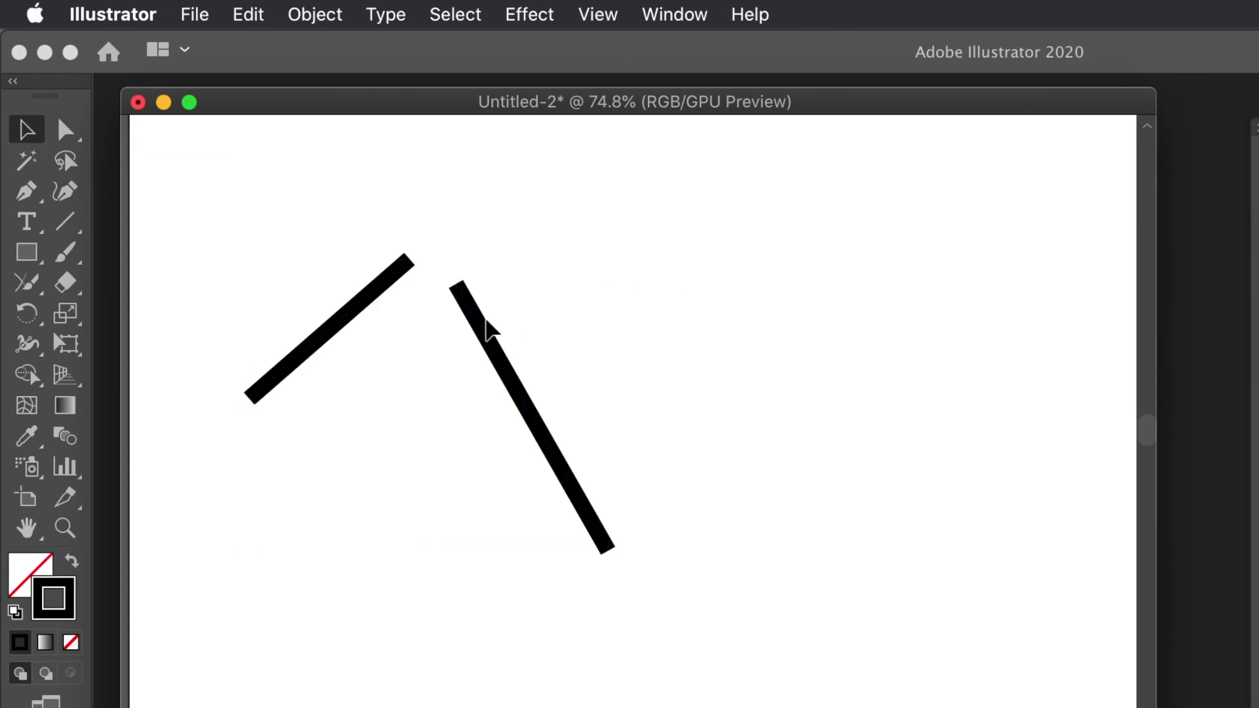
{"action": "left_click_drag", "start_coordinate": [464, 305], "coordinate": [596, 324]}
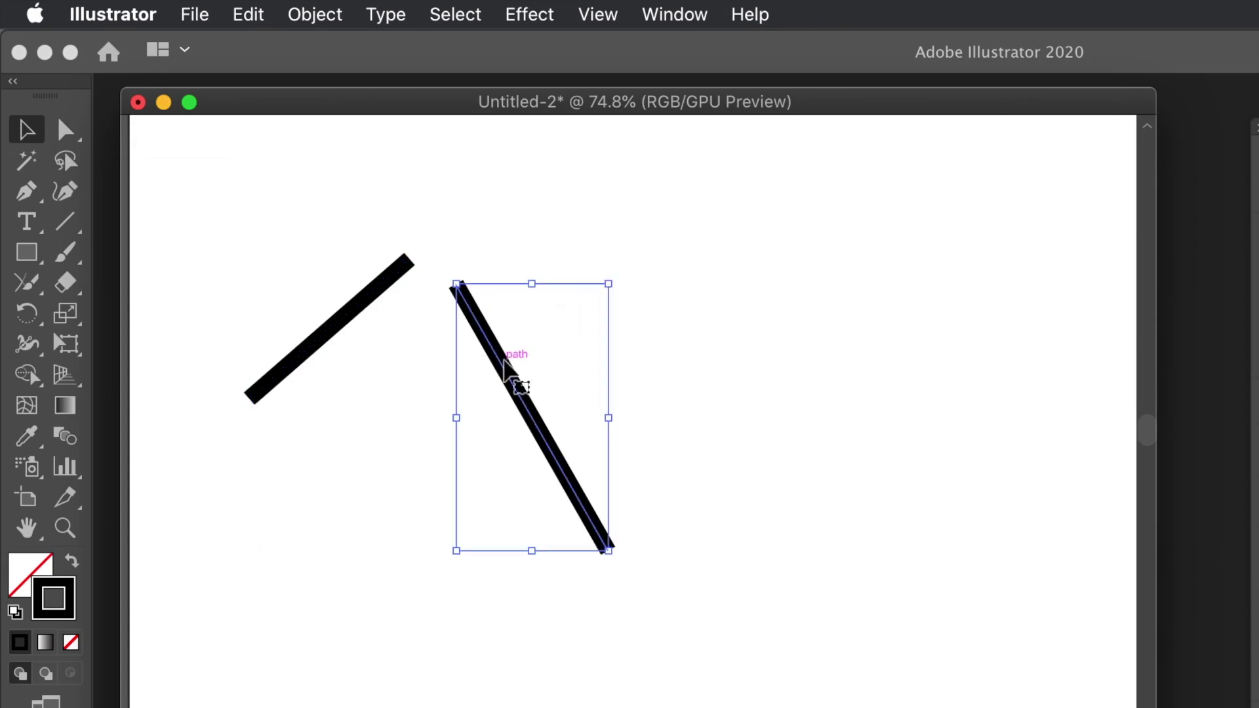
{"action": "left_click_drag", "start_coordinate": [462, 271], "coordinate": [539, 246]}
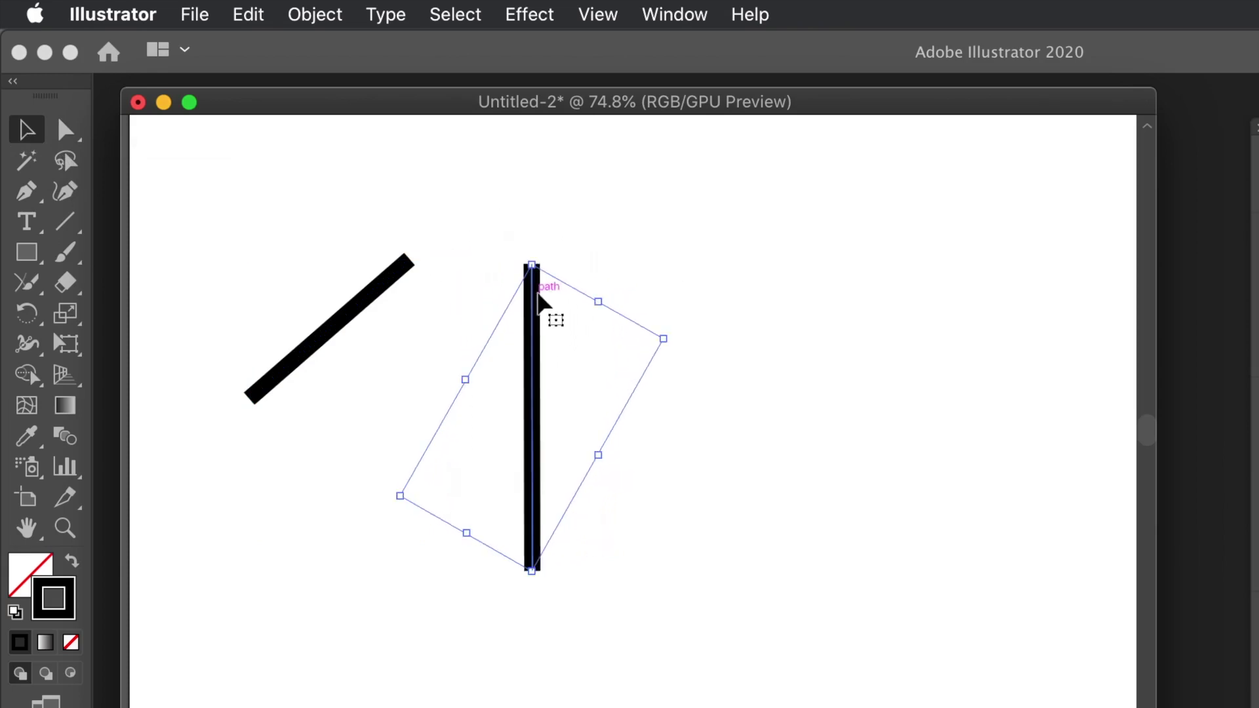
- Tilt the vertical line into a slight lean and select both lines
{"action": "left_click", "coordinate": [536, 247]}
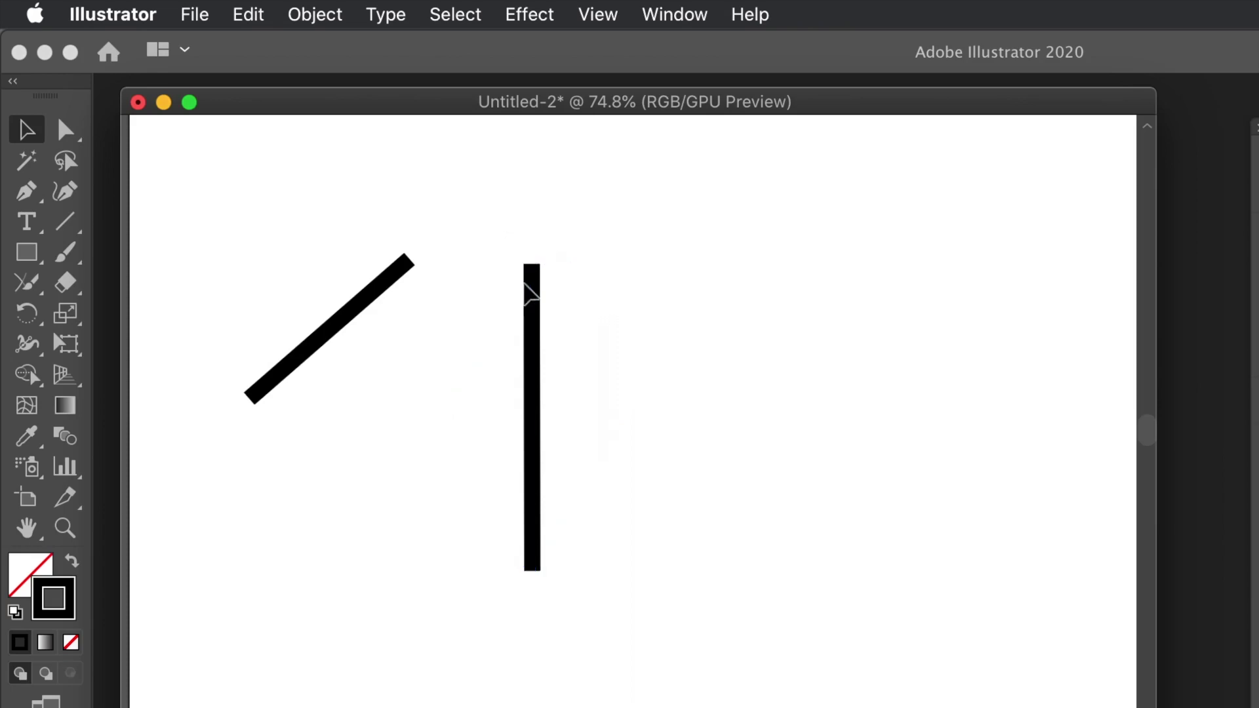
{"action": "left_click", "coordinate": [535, 279]}
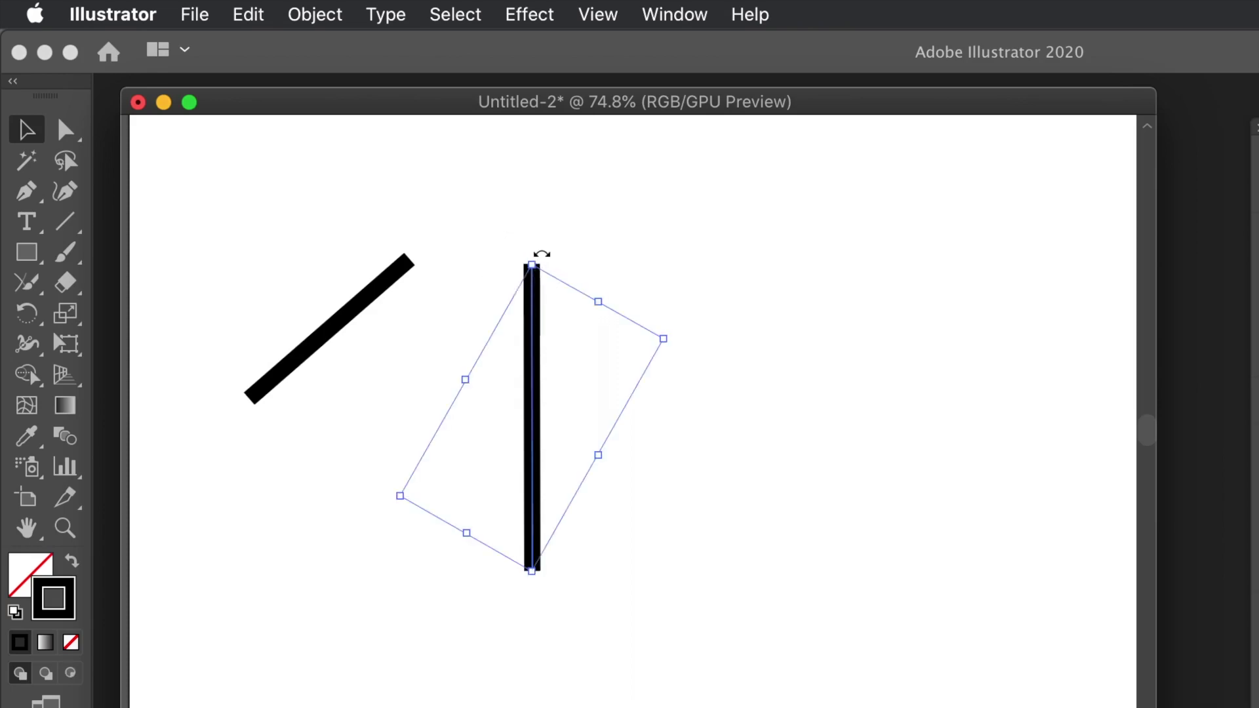
{"action": "left_click_drag", "start_coordinate": [542, 253], "coordinate": [564, 254]}
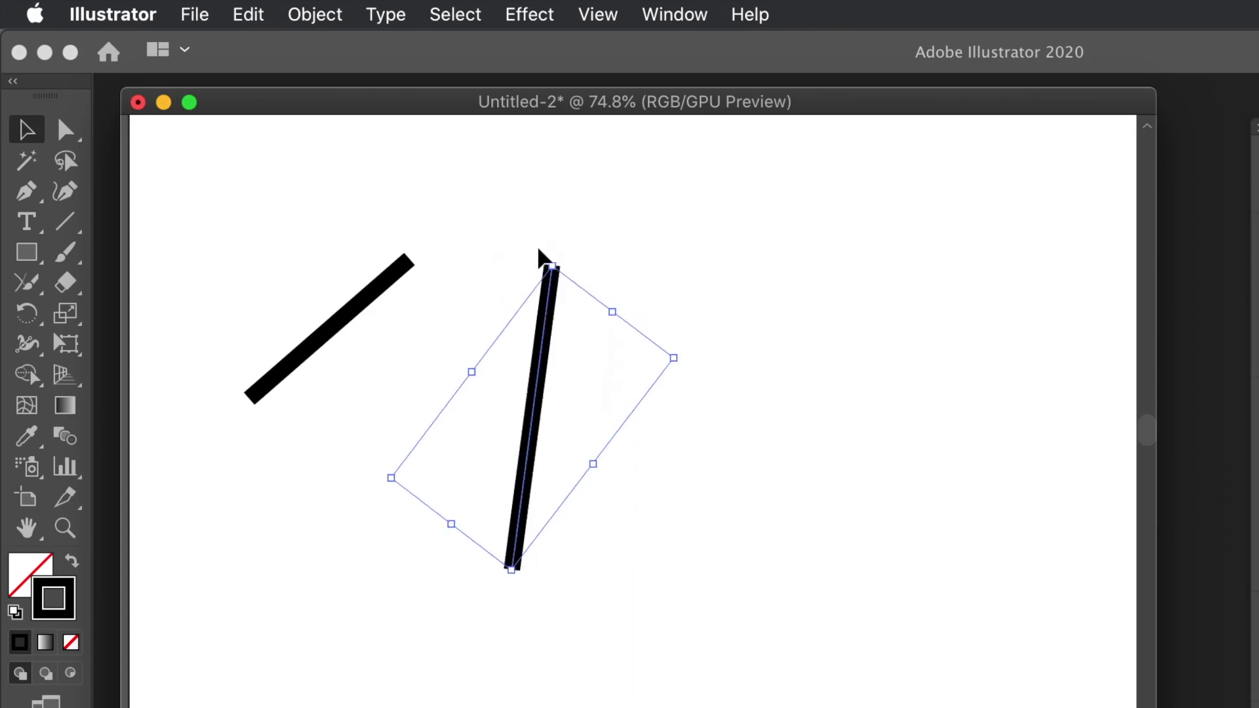
{"action": "left_click", "coordinate": [481, 256]}
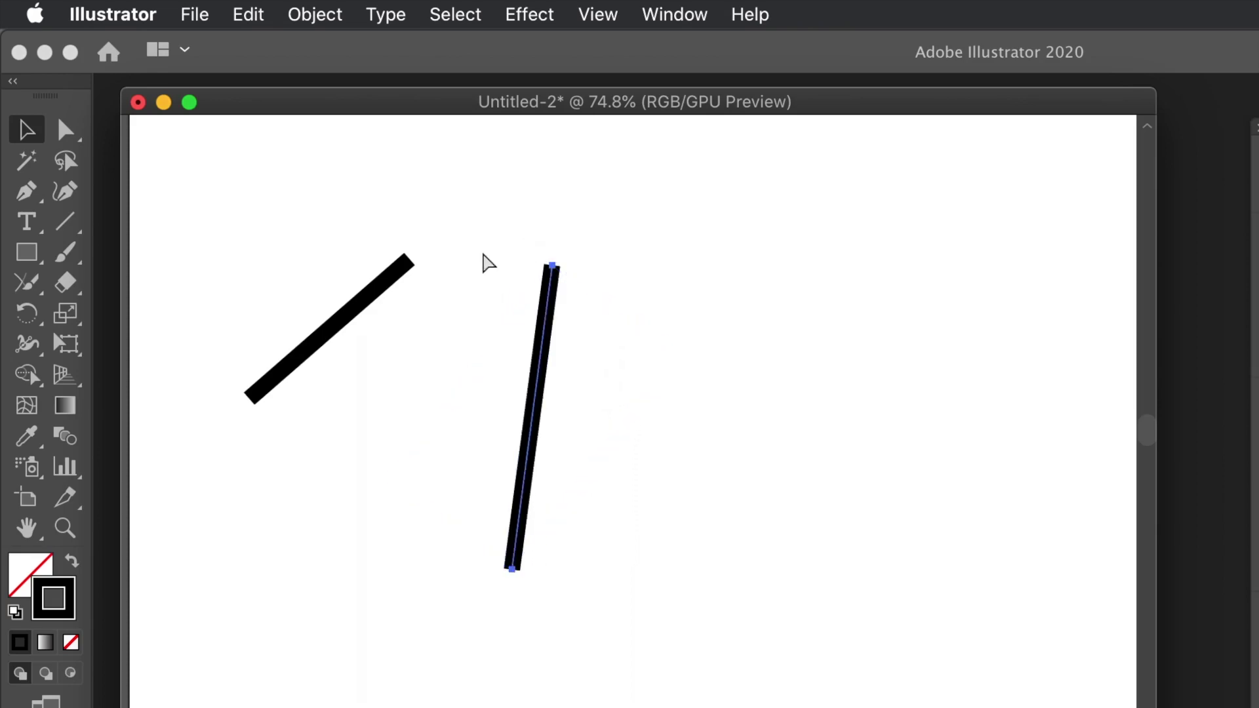
{"action": "key", "text": "super+a"}
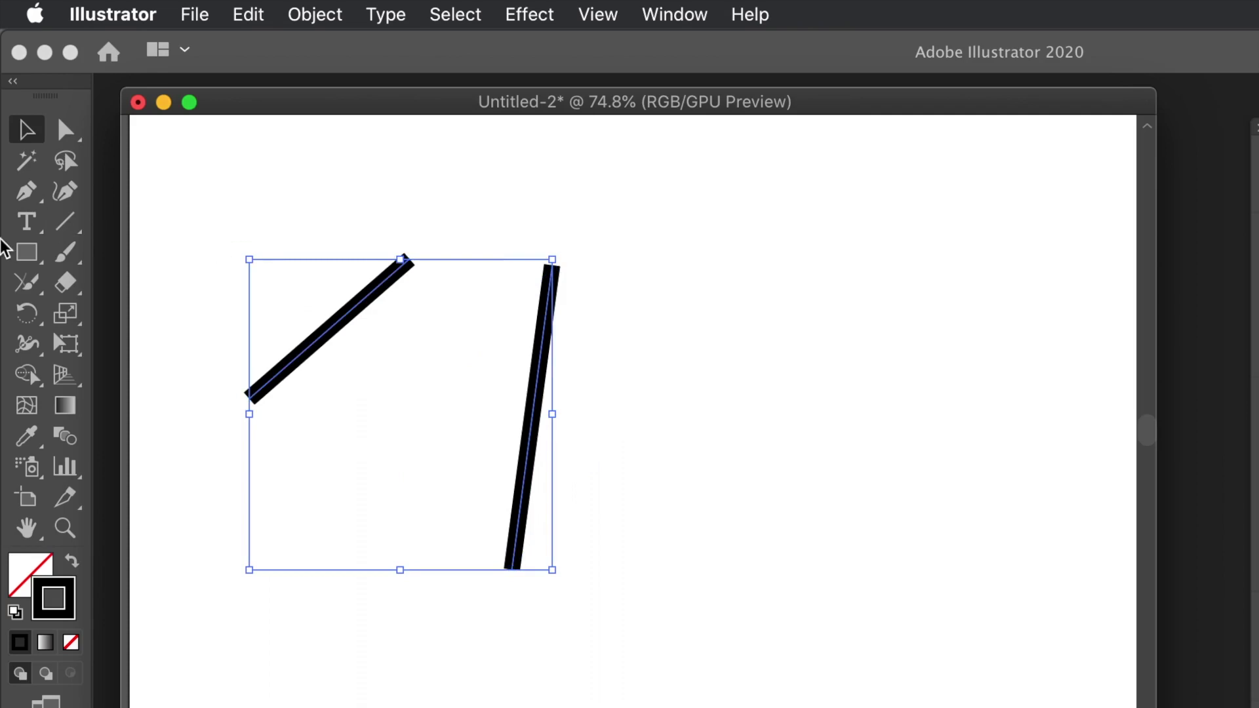
{"action": "left_click", "coordinate": [29, 283]}
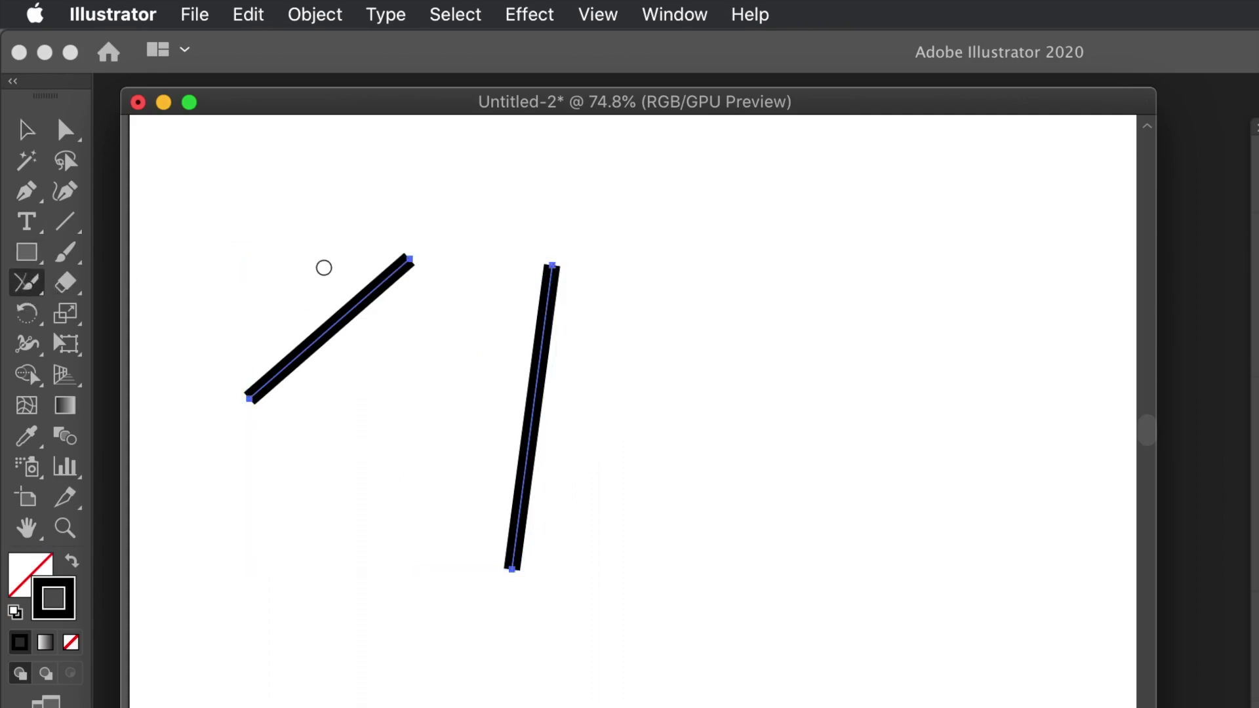
{"action": "mouse_move", "coordinate": [387, 251]}
{"action": "left_mouse_down"}
{"action": "mouse_move", "coordinate": [551, 261]}
{"action": "mouse_move", "coordinate": [591, 278]}
{"action": "mouse_move", "coordinate": [288, 259]}
{"action": "left_mouse_up"}
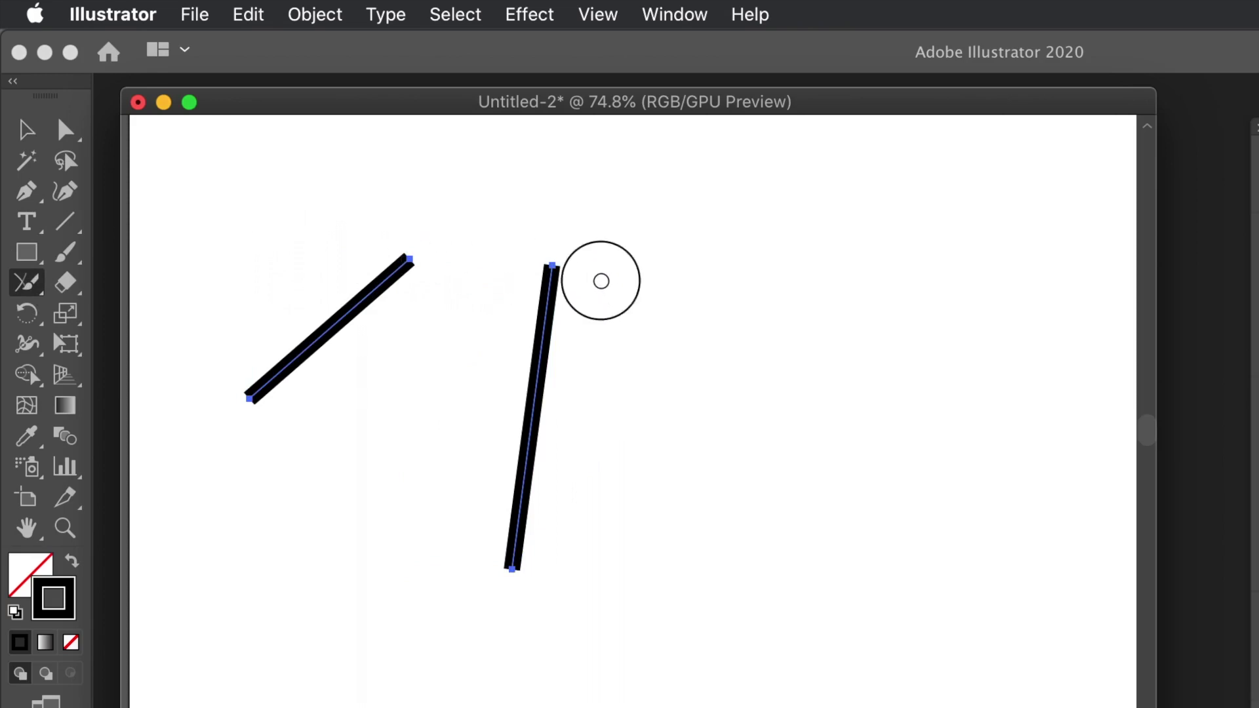
{"action": "mouse_move", "coordinate": [602, 278]}
{"action": "left_mouse_down"}
{"action": "mouse_move", "coordinate": [450, 270]}
{"action": "mouse_move", "coordinate": [357, 247]}
{"action": "mouse_move", "coordinate": [412, 267]}
{"action": "mouse_move", "coordinate": [666, 270]}
{"action": "mouse_move", "coordinate": [615, 253]}
{"action": "mouse_move", "coordinate": [298, 244]}
{"action": "mouse_move", "coordinate": [499, 273]}
{"action": "left_mouse_up"}
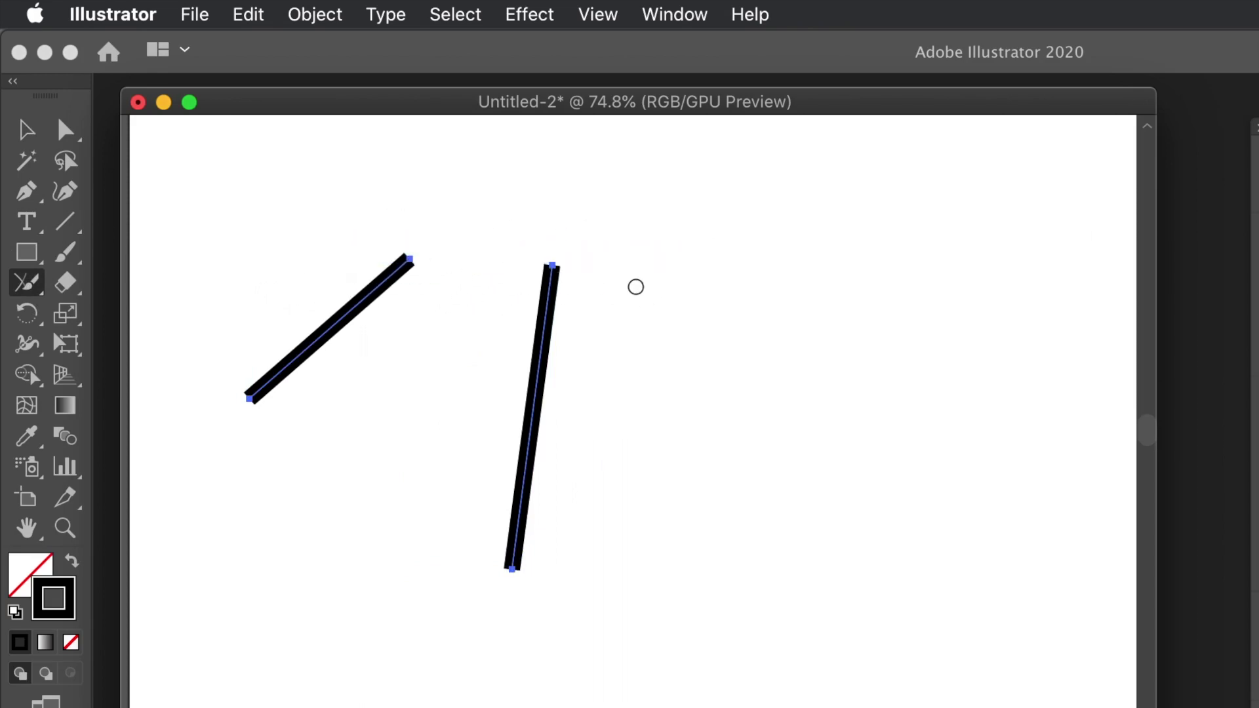
{"action": "left_click_drag", "start_coordinate": [358, 267], "coordinate": [611, 300]}
{"action": "key", "text": "Delete"}
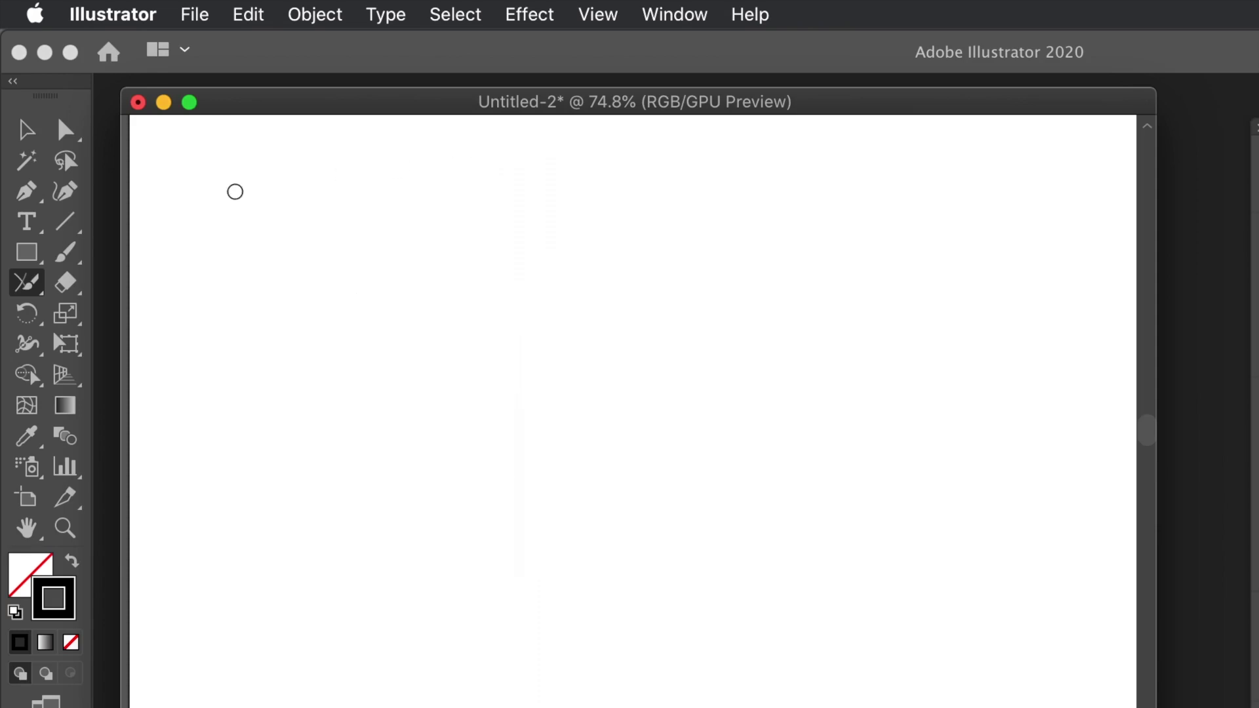
- Draw two thick horizontal lines end to end with a small gap
{"action": "left_click", "coordinate": [65, 225]}
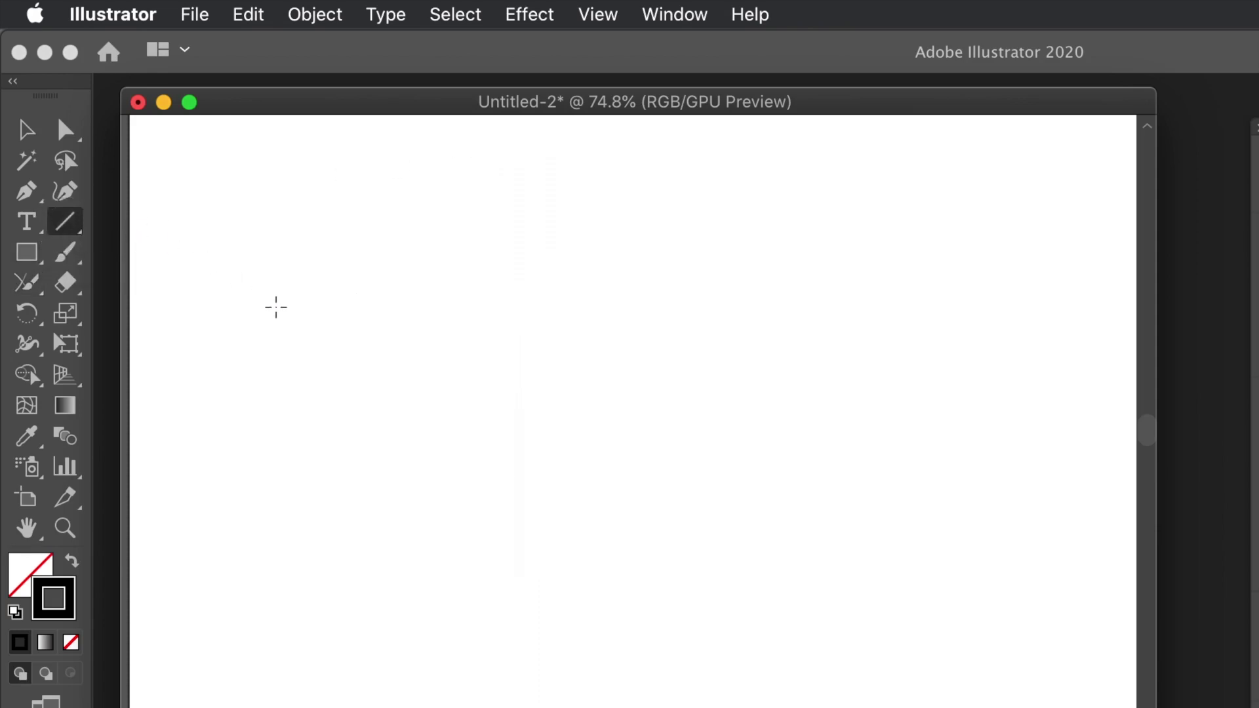
{"action": "left_click_drag", "start_coordinate": [272, 310], "coordinate": [459, 310]}
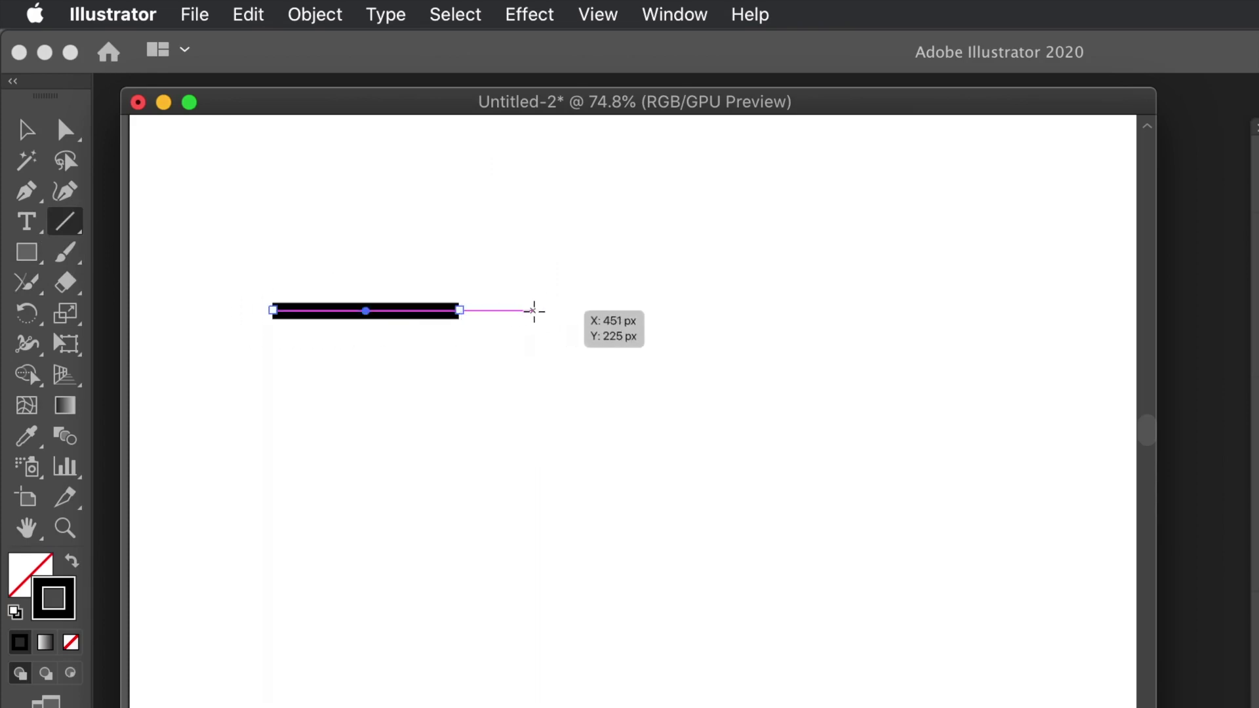
{"action": "left_click_drag", "start_coordinate": [496, 311], "coordinate": [743, 310]}
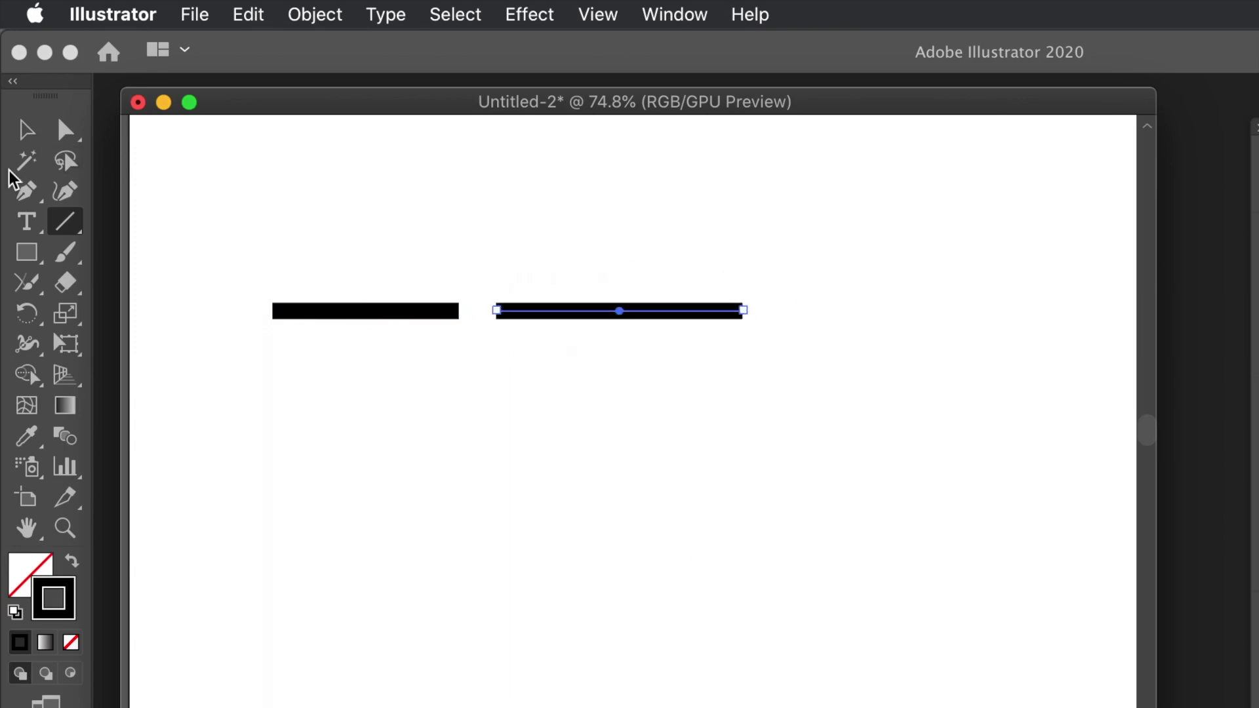
- Select both lines, join them into one long bar, then delete it
{"action": "left_click", "coordinate": [27, 134]}
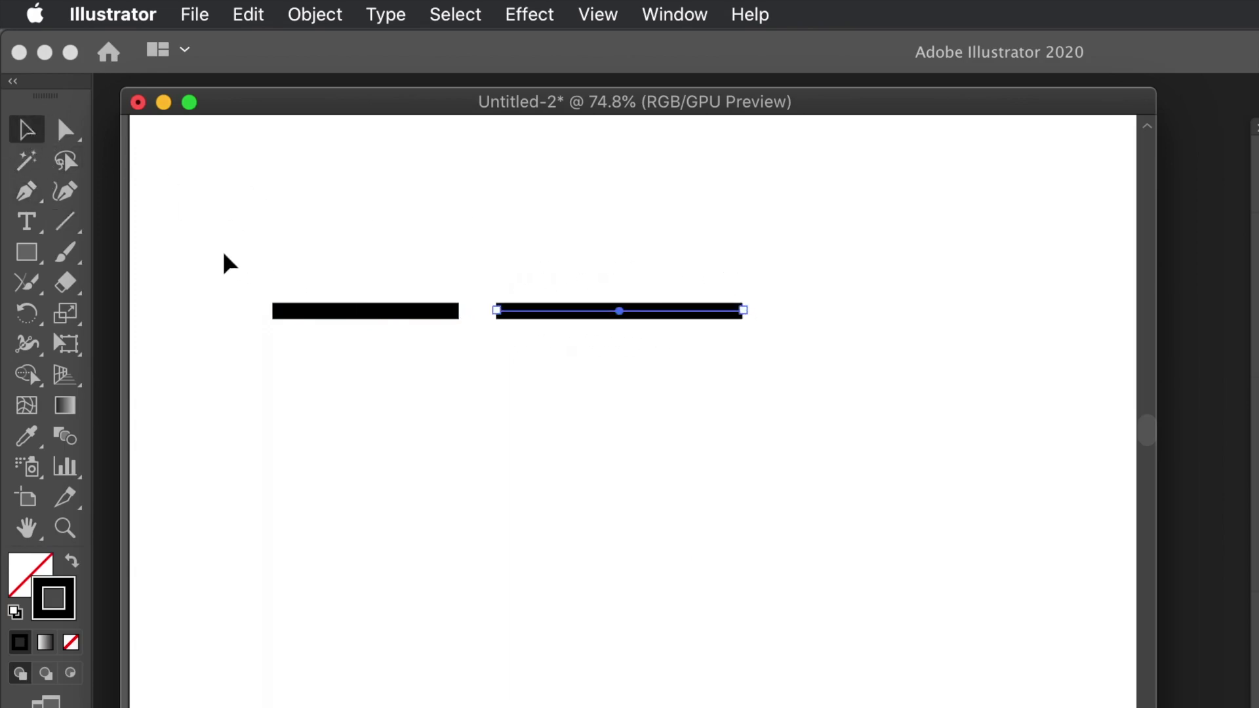
{"action": "left_click_drag", "start_coordinate": [223, 255], "coordinate": [724, 361]}
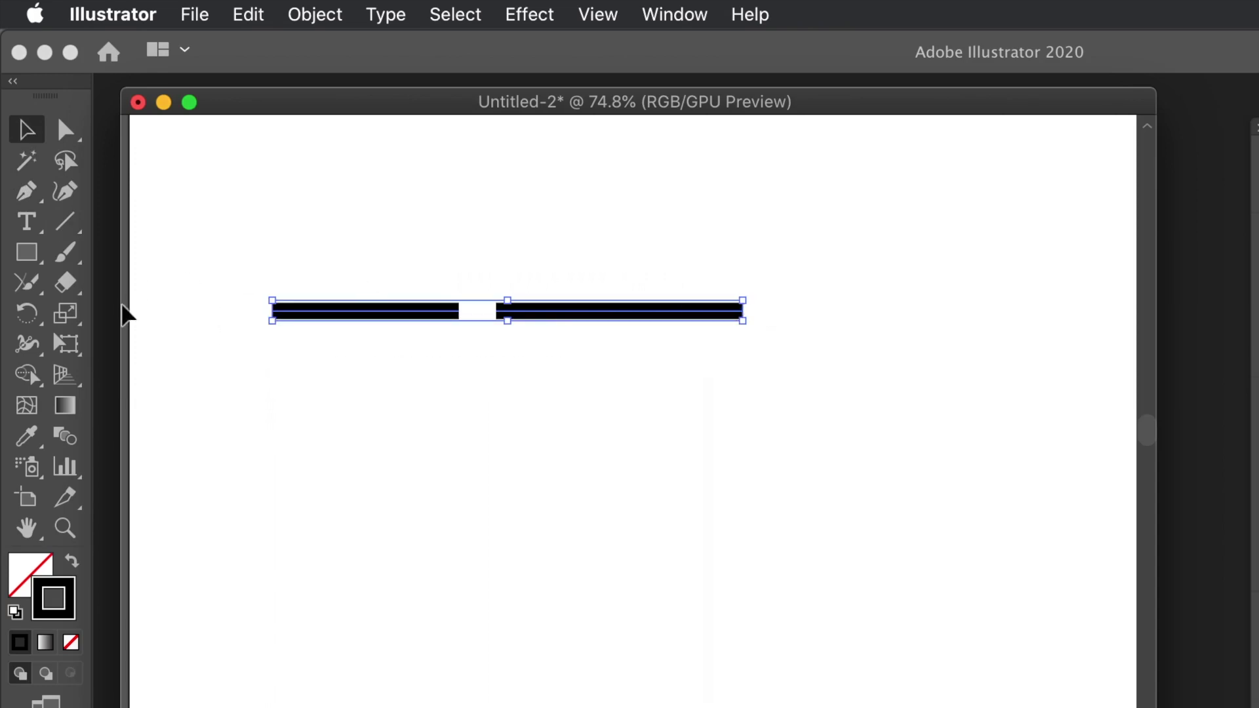
{"action": "left_click", "coordinate": [25, 286]}
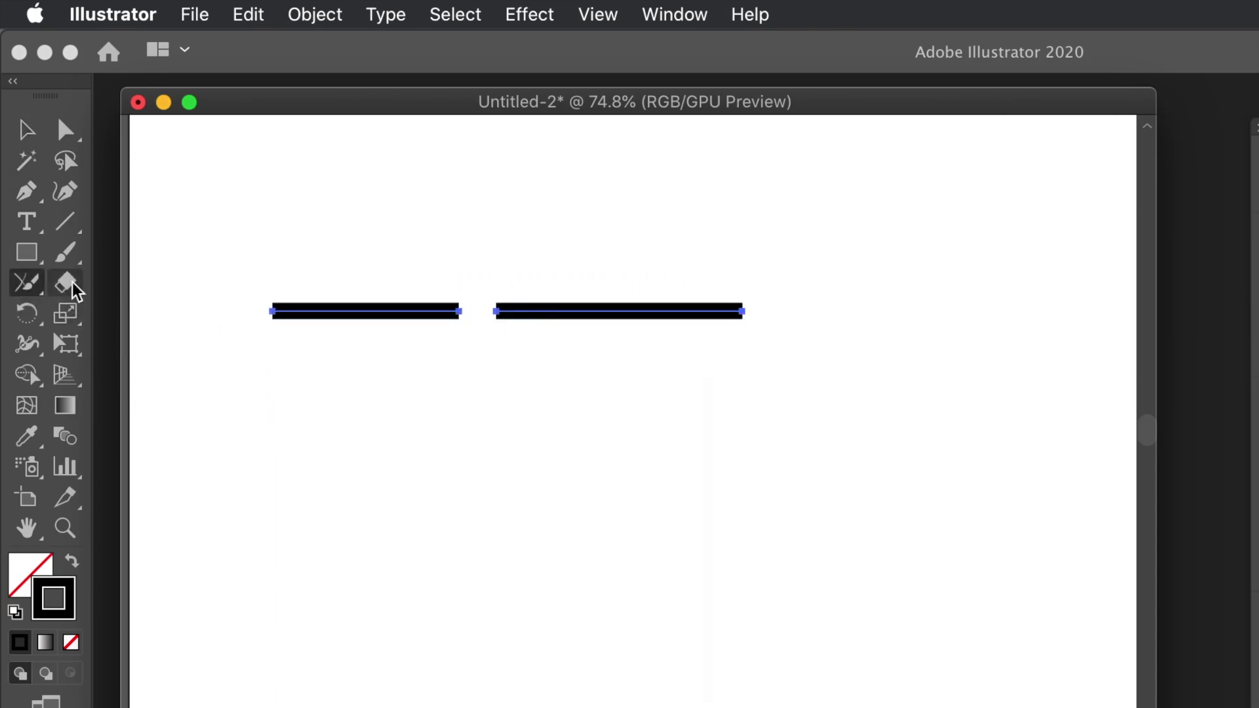
{"action": "left_click_drag", "start_coordinate": [504, 316], "coordinate": [360, 315]}
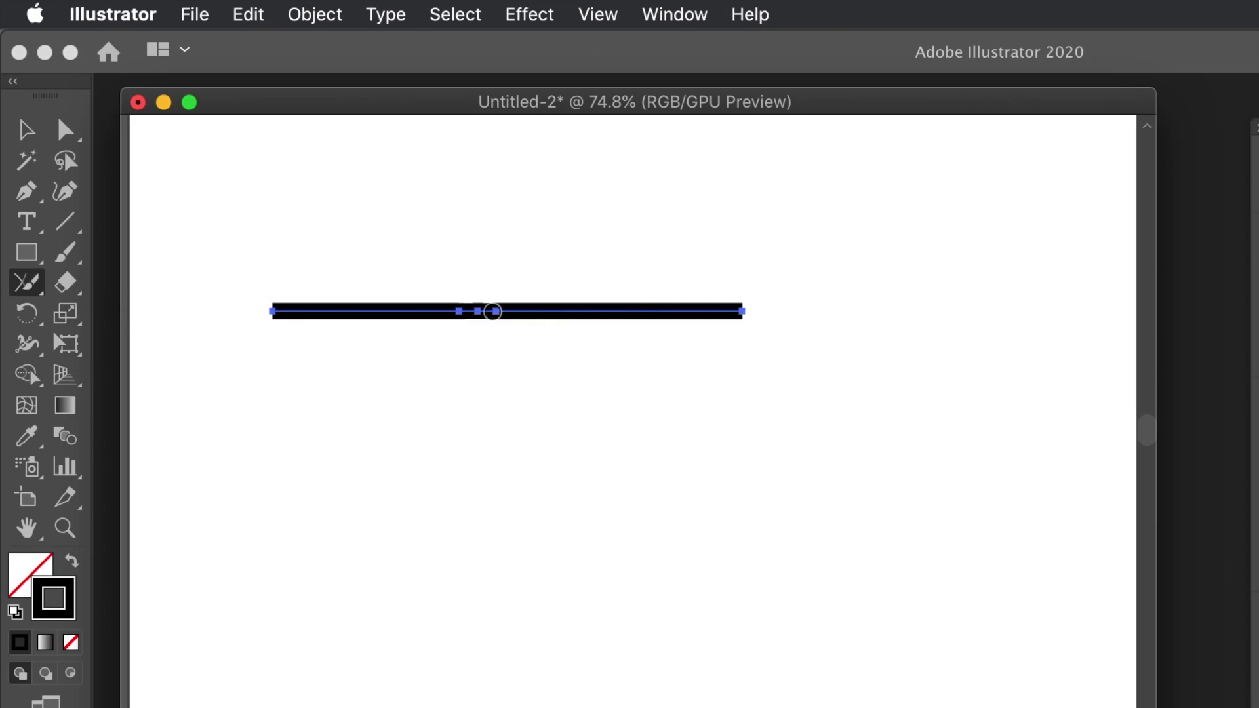
{"action": "left_click", "coordinate": [562, 312], "text": "alt"}
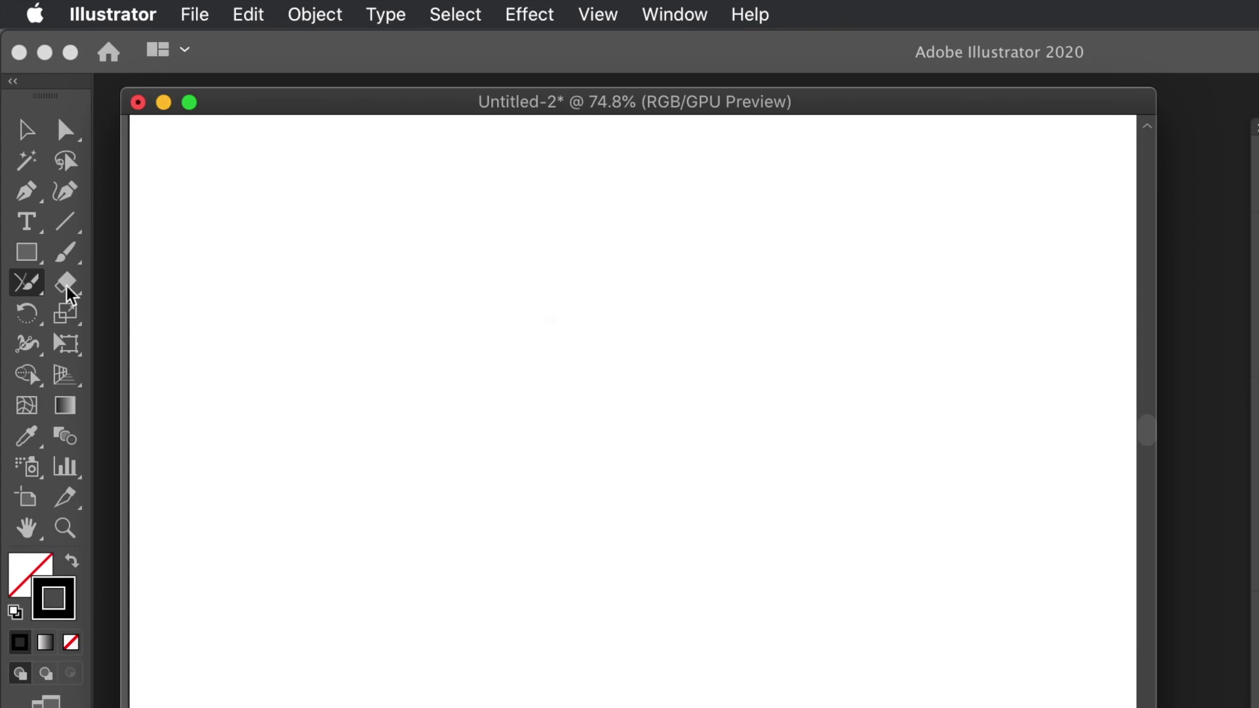
- Draw four thick horizontal dashes in a row with gaps, then marquee-select all four
{"action": "left_click", "coordinate": [63, 225]}
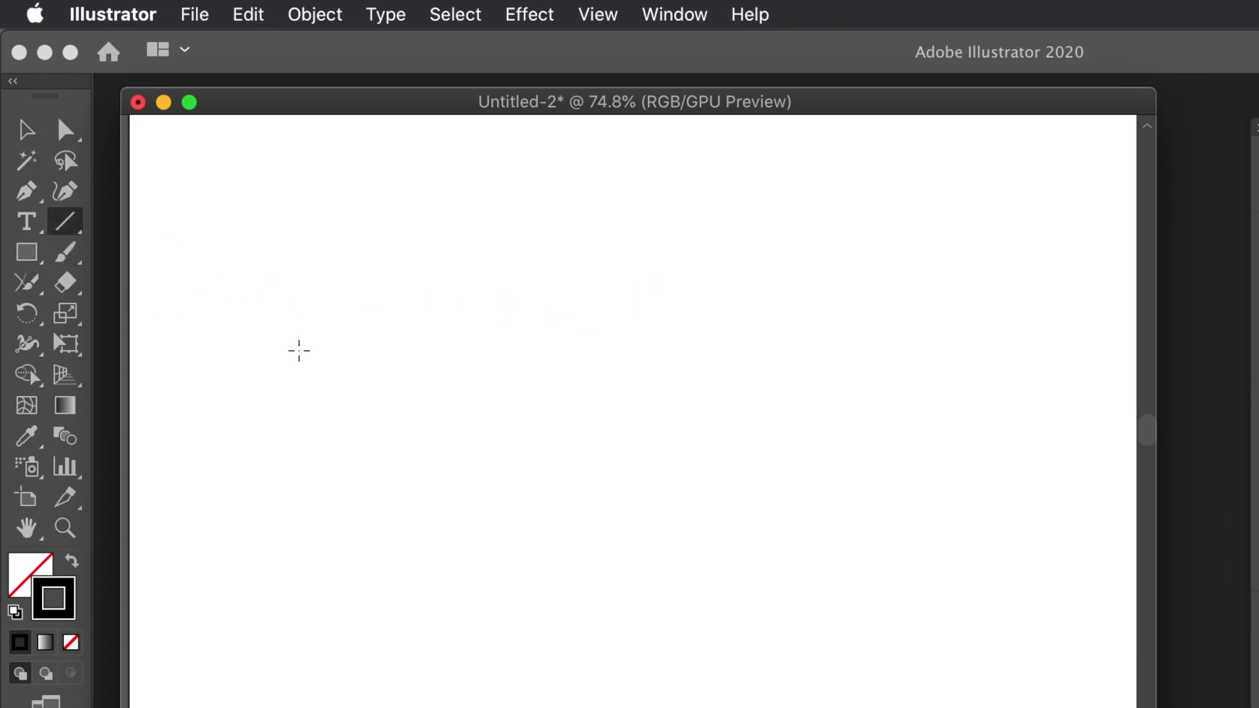
{"action": "left_click_drag", "start_coordinate": [254, 348], "coordinate": [954, 348]}
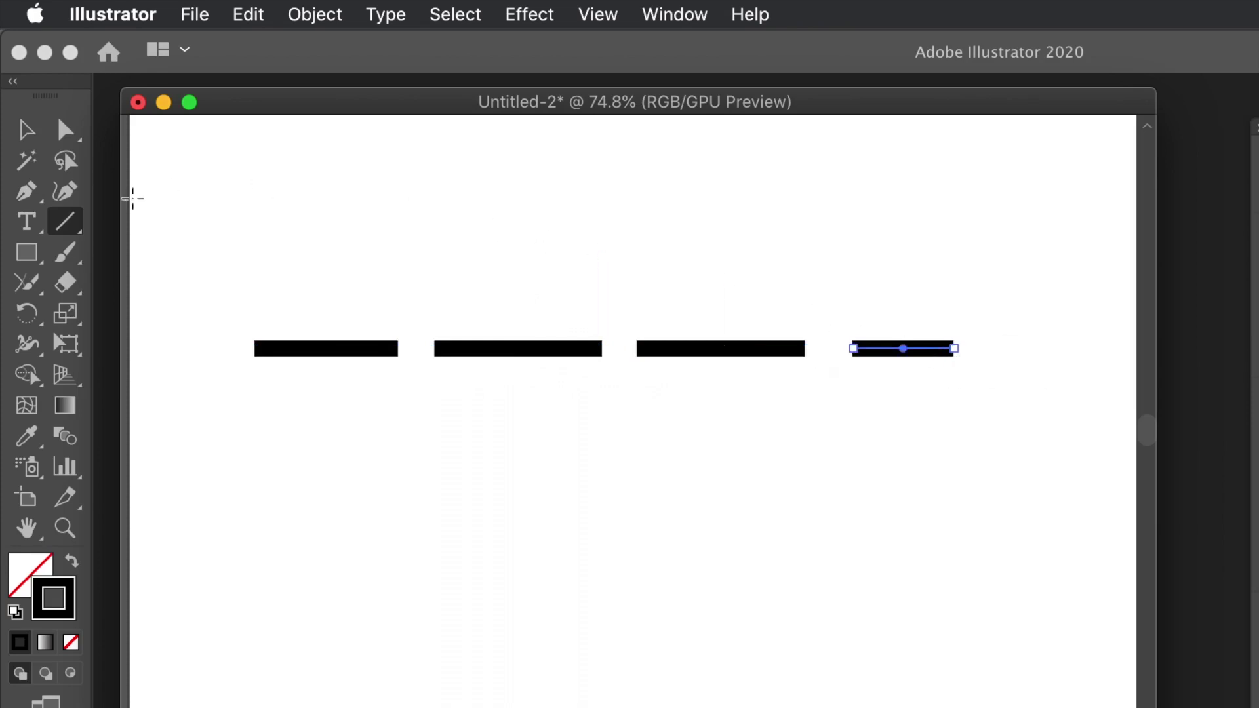
{"action": "left_click", "coordinate": [26, 130]}
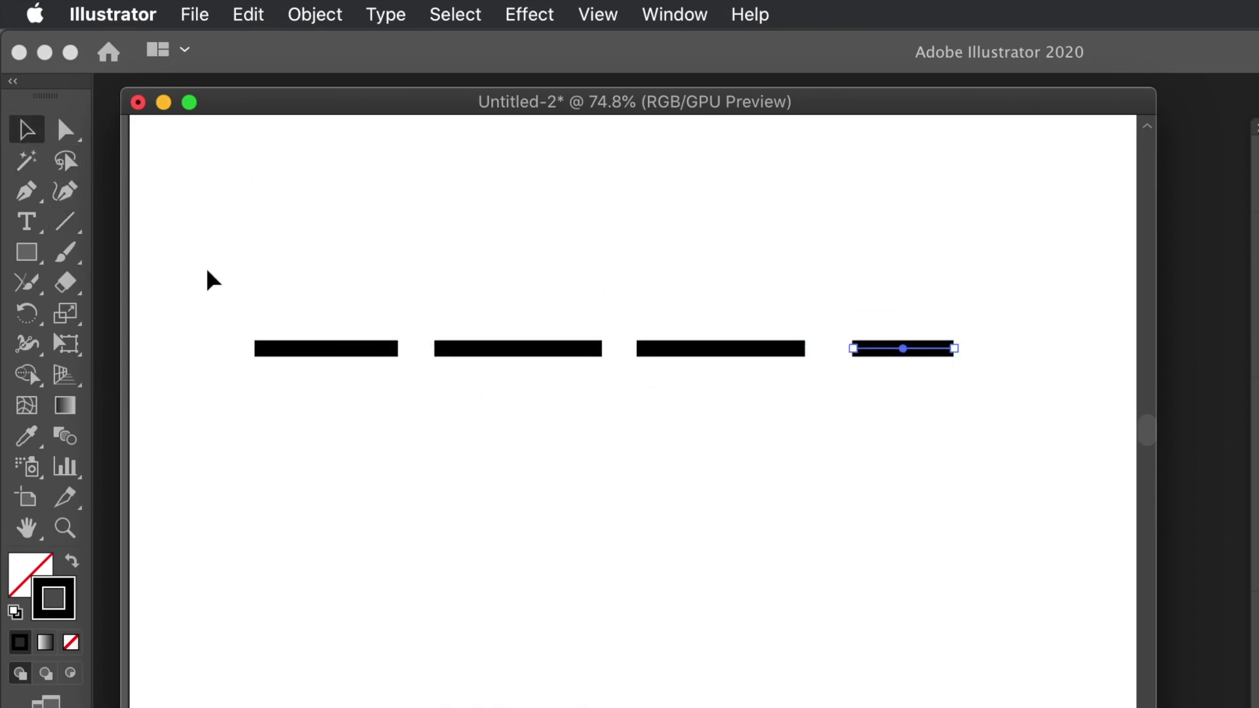
{"action": "left_click_drag", "start_coordinate": [207, 268], "coordinate": [1033, 437]}
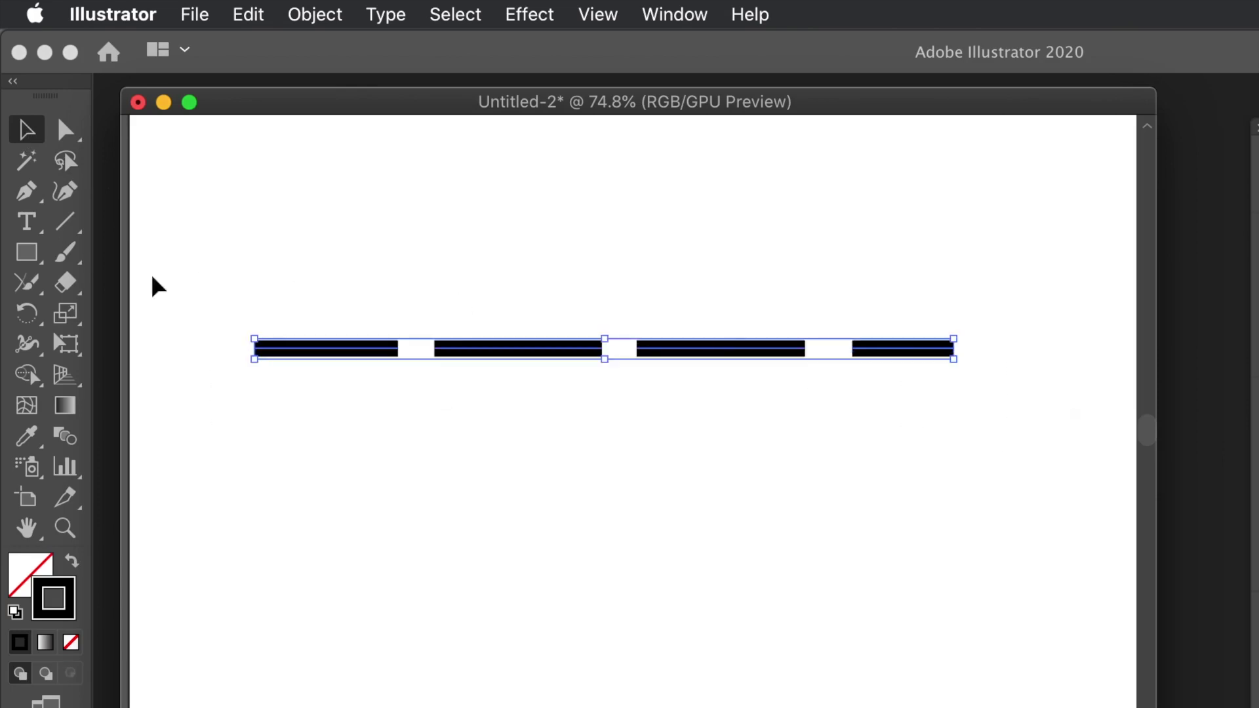
{"action": "left_click", "coordinate": [29, 284]}
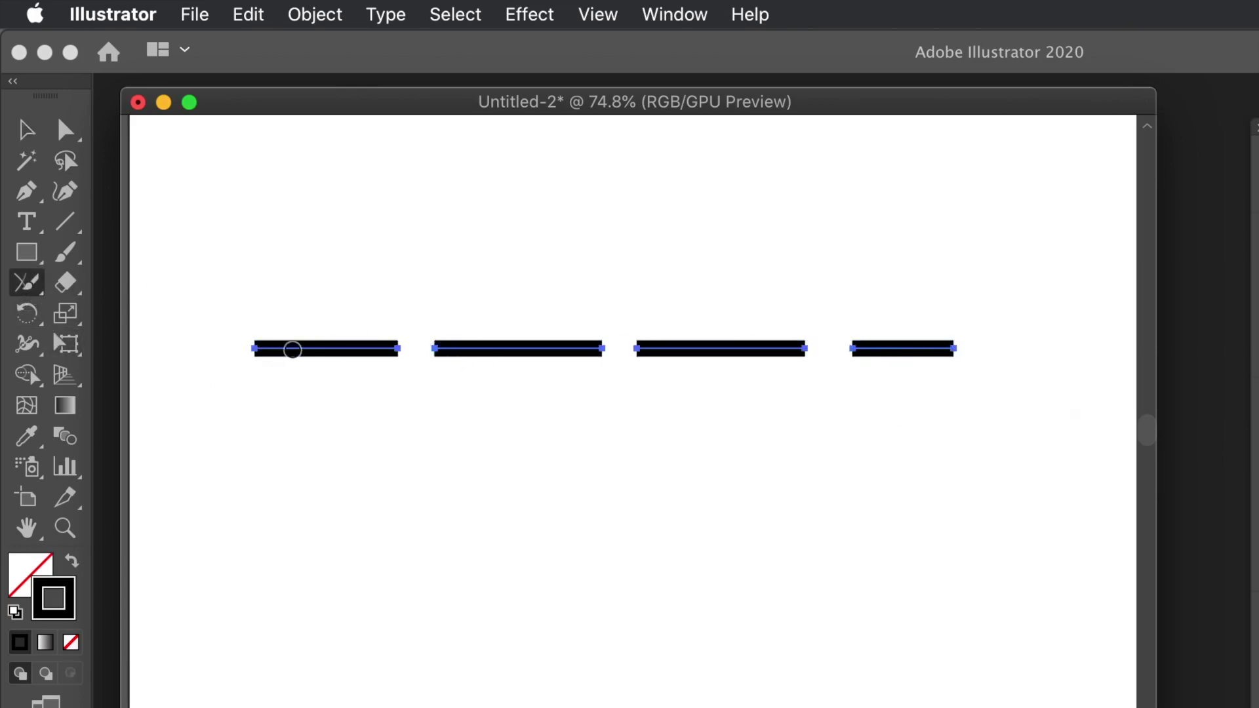
{"action": "mouse_move", "coordinate": [481, 348]}
{"action": "left_mouse_down"}
{"action": "mouse_move", "coordinate": [337, 348]}
{"action": "mouse_move", "coordinate": [505, 352]}
{"action": "mouse_move", "coordinate": [461, 348]}
{"action": "left_mouse_up"}
{"action": "mouse_move", "coordinate": [673, 349]}
{"action": "left_mouse_down"}
{"action": "mouse_move", "coordinate": [492, 358]}
{"action": "mouse_move", "coordinate": [674, 349]}
{"action": "mouse_move", "coordinate": [584, 355]}
{"action": "left_mouse_up"}
{"action": "left_click", "coordinate": [819, 354]}
{"action": "left_click", "coordinate": [27, 130]}
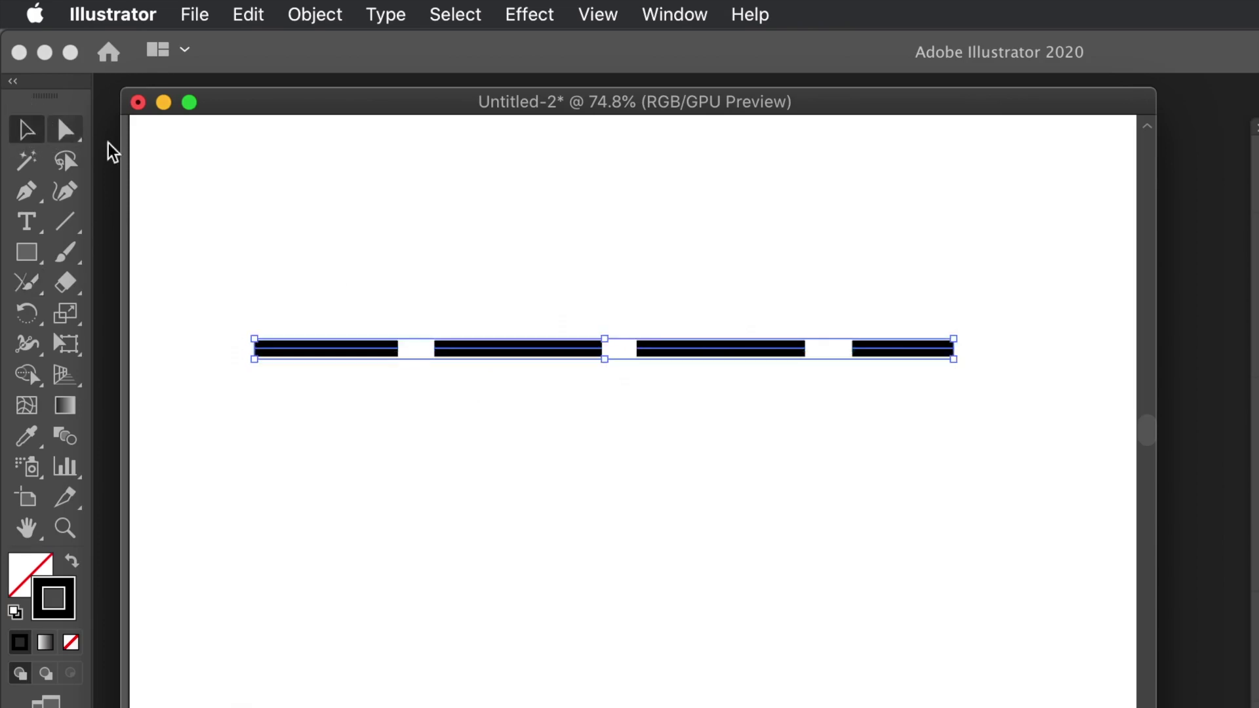
{"action": "left_click", "coordinate": [535, 277]}
{"action": "left_click_drag", "start_coordinate": [330, 300], "coordinate": [509, 408]}
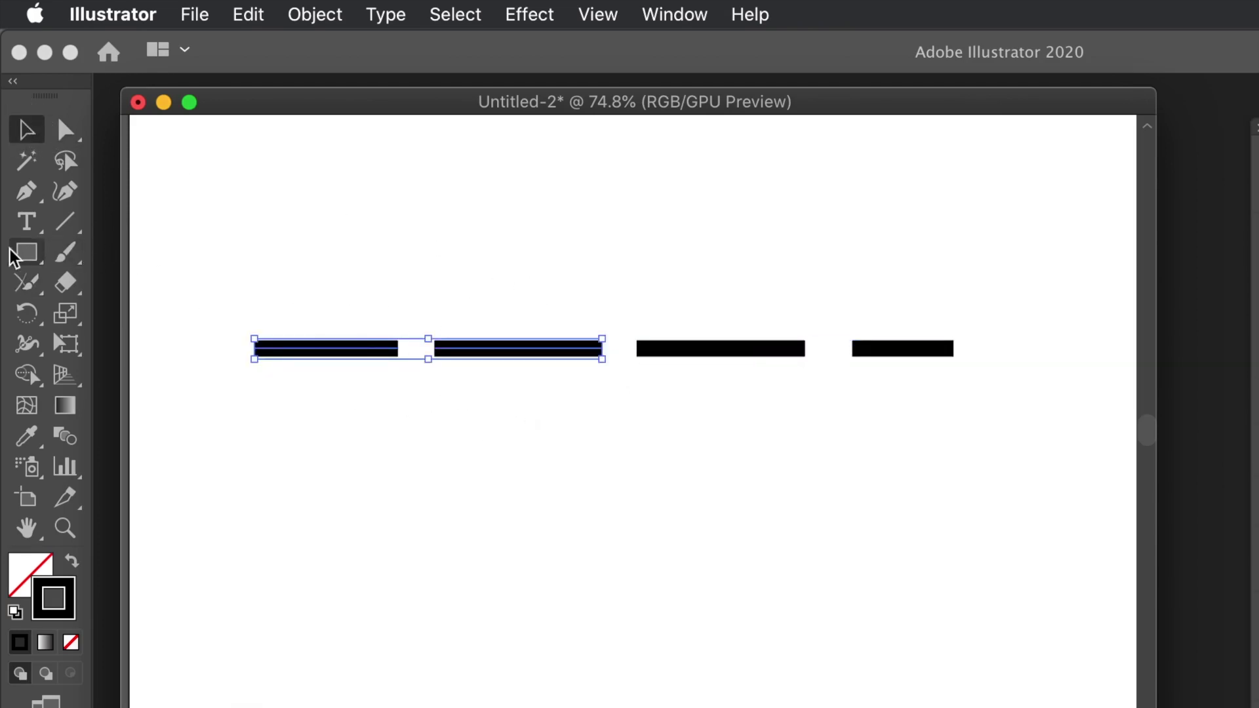
{"action": "left_click", "coordinate": [22, 283]}
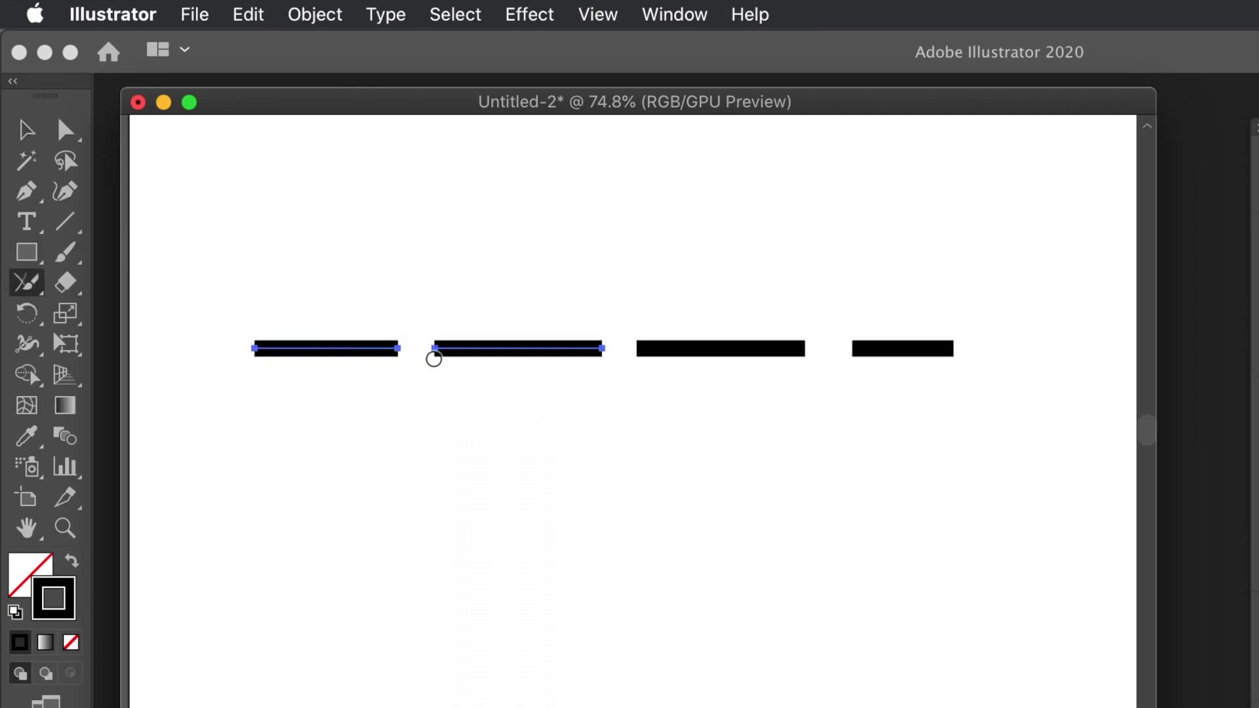
{"action": "left_click_drag", "start_coordinate": [460, 350], "coordinate": [355, 344]}
{"action": "mouse_move", "coordinate": [444, 346]}
{"action": "left_mouse_down"}
{"action": "mouse_move", "coordinate": [336, 349]}
{"action": "mouse_move", "coordinate": [548, 358]}
{"action": "mouse_move", "coordinate": [380, 341]}
{"action": "mouse_move", "coordinate": [479, 349]}
{"action": "mouse_move", "coordinate": [376, 349]}
{"action": "left_mouse_up"}
{"action": "left_click", "coordinate": [26, 129]}
{"action": "left_click", "coordinate": [368, 207]}
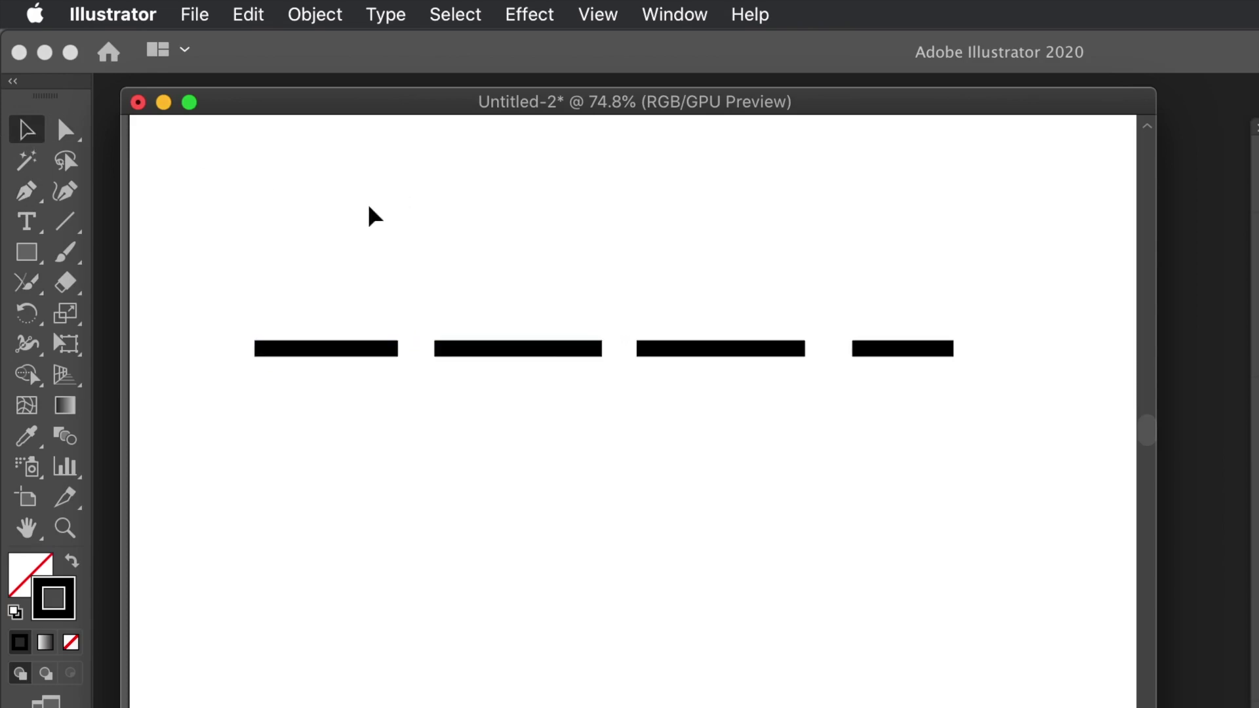
{"action": "left_click_drag", "start_coordinate": [200, 291], "coordinate": [1030, 424]}
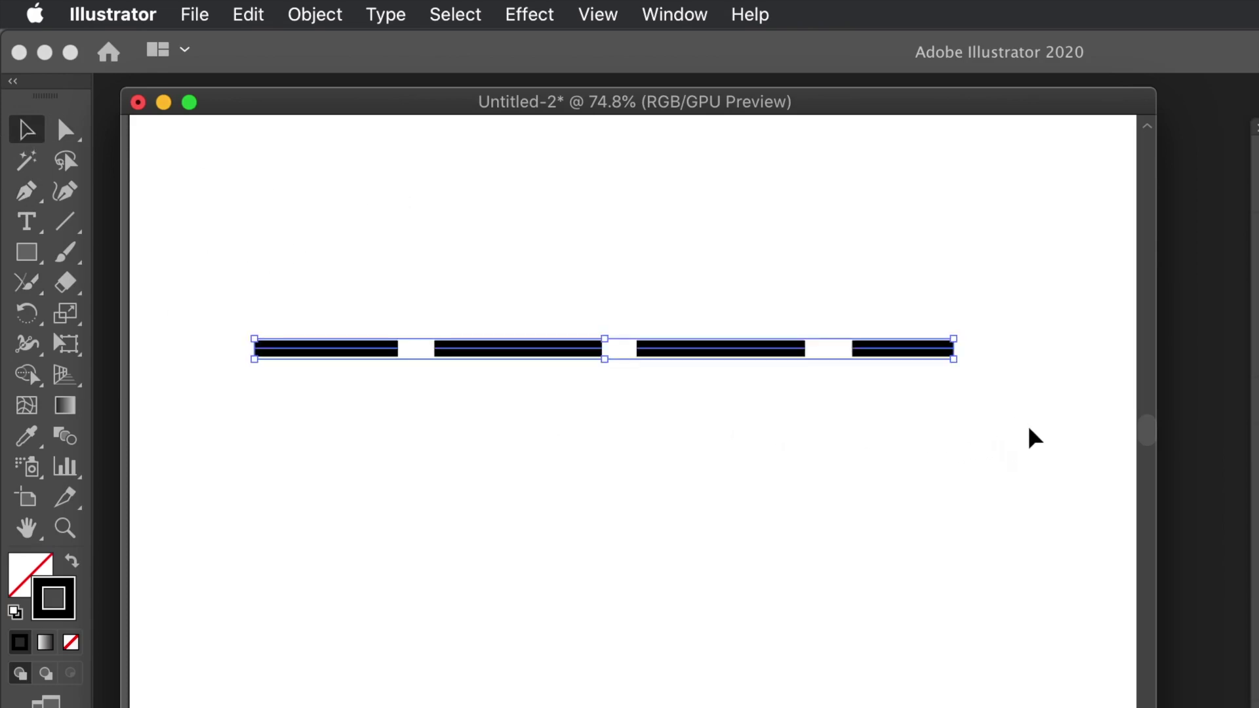